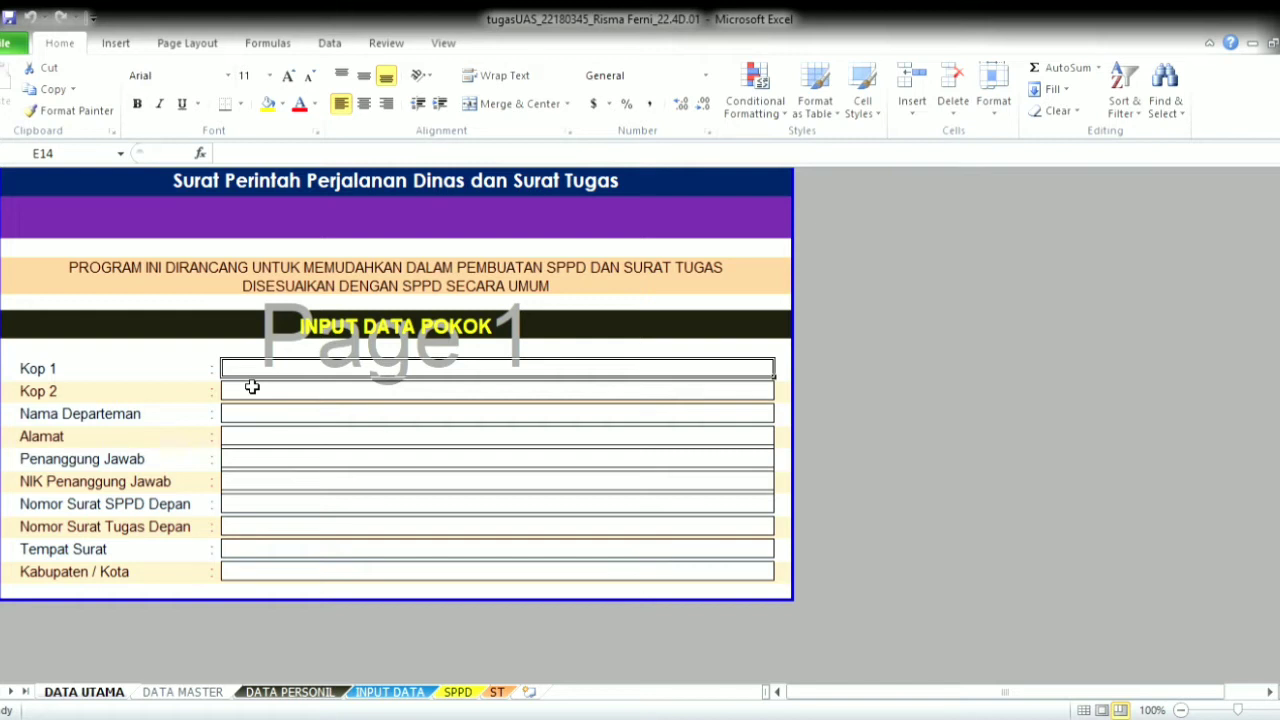
- Enter header lines BELINKEN GUNDALING and Layanan Cetak satu Atap, and department DAPARTEMEN HUMAS
{"action": "type", "text": "BELINKEN GUNDAL"}
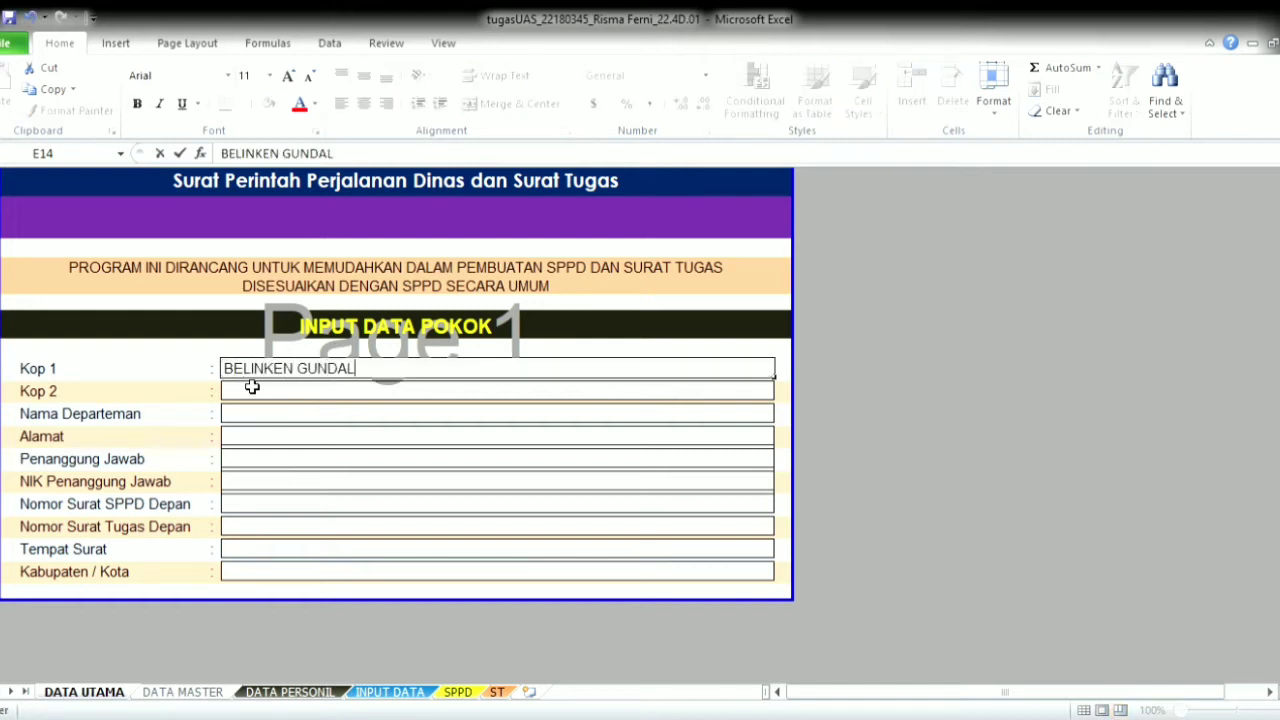
{"action": "type", "text": "ING"}
{"action": "key", "text": "Return"}
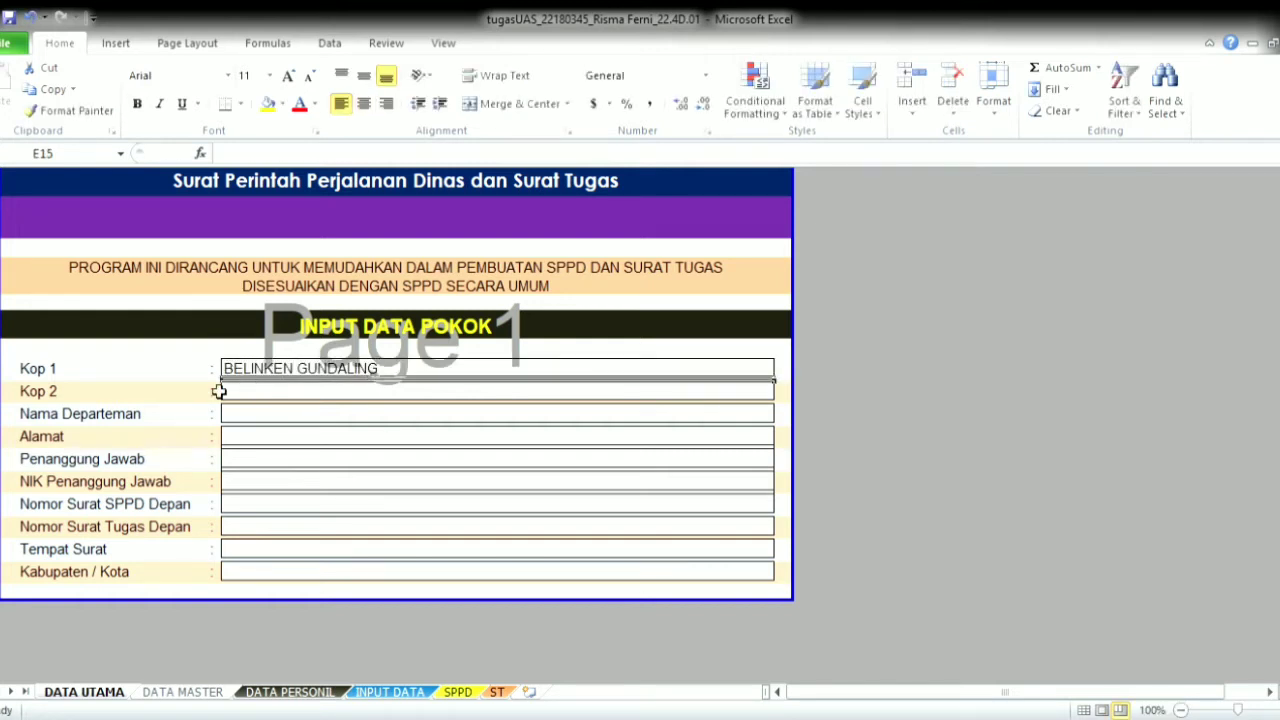
{"action": "left_click", "coordinate": [271, 392]}
{"action": "type", "text": "a"}
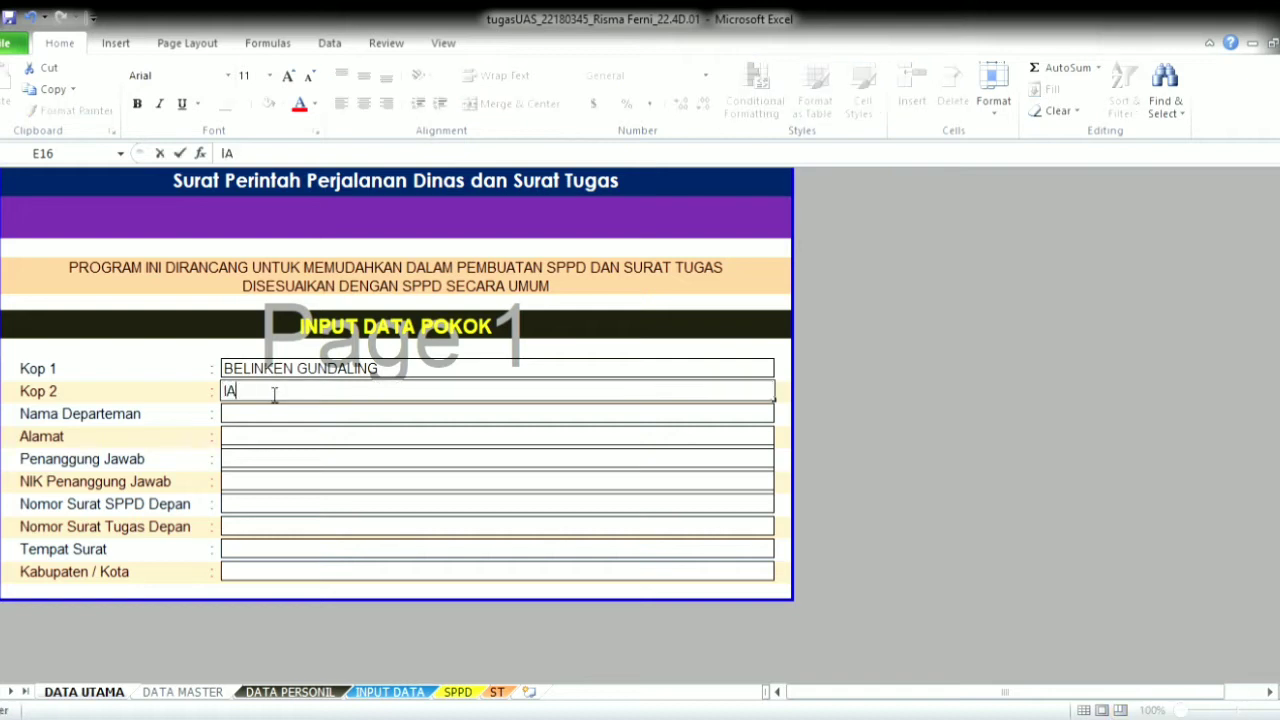
{"action": "type", "text": "k"}
{"action": "key", "text": "BackSpace"}
{"action": "key", "text": "BackSpace"}
{"action": "type", "text": "Layanan Ceta"}
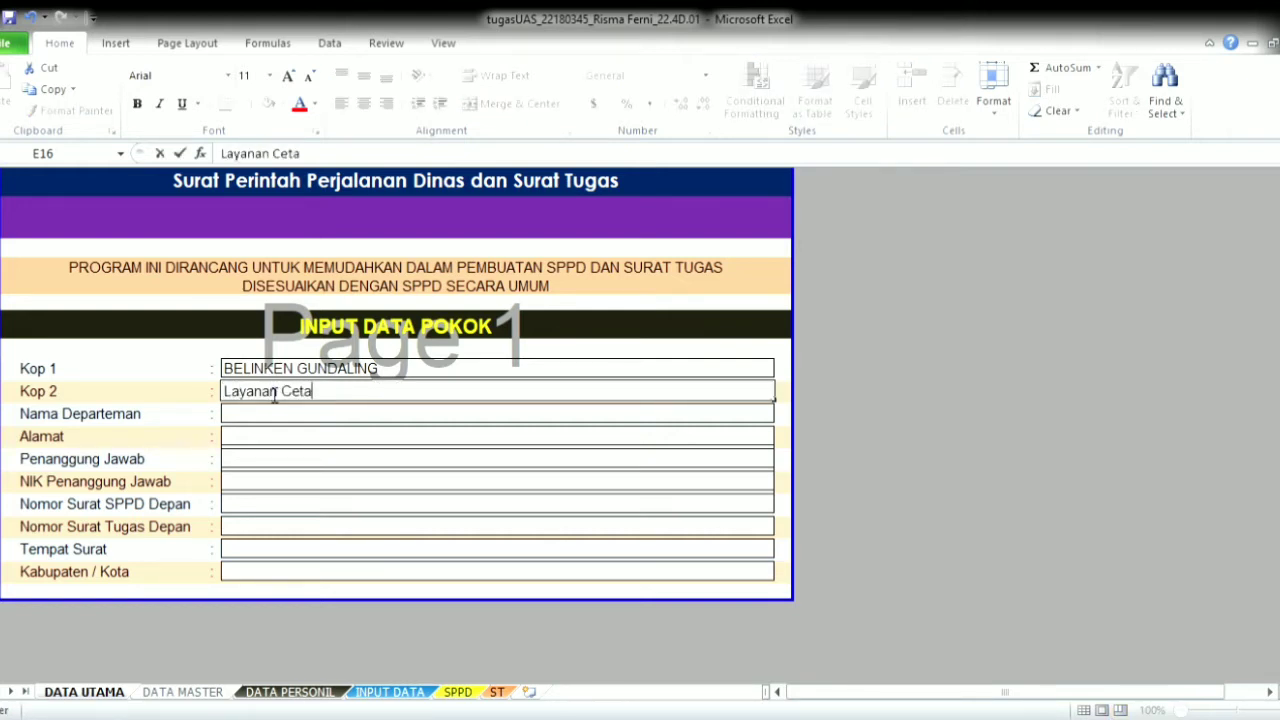
{"action": "type", "text": "k satu Atap"}
{"action": "key", "text": "Return"}
{"action": "key", "text": "Return"}
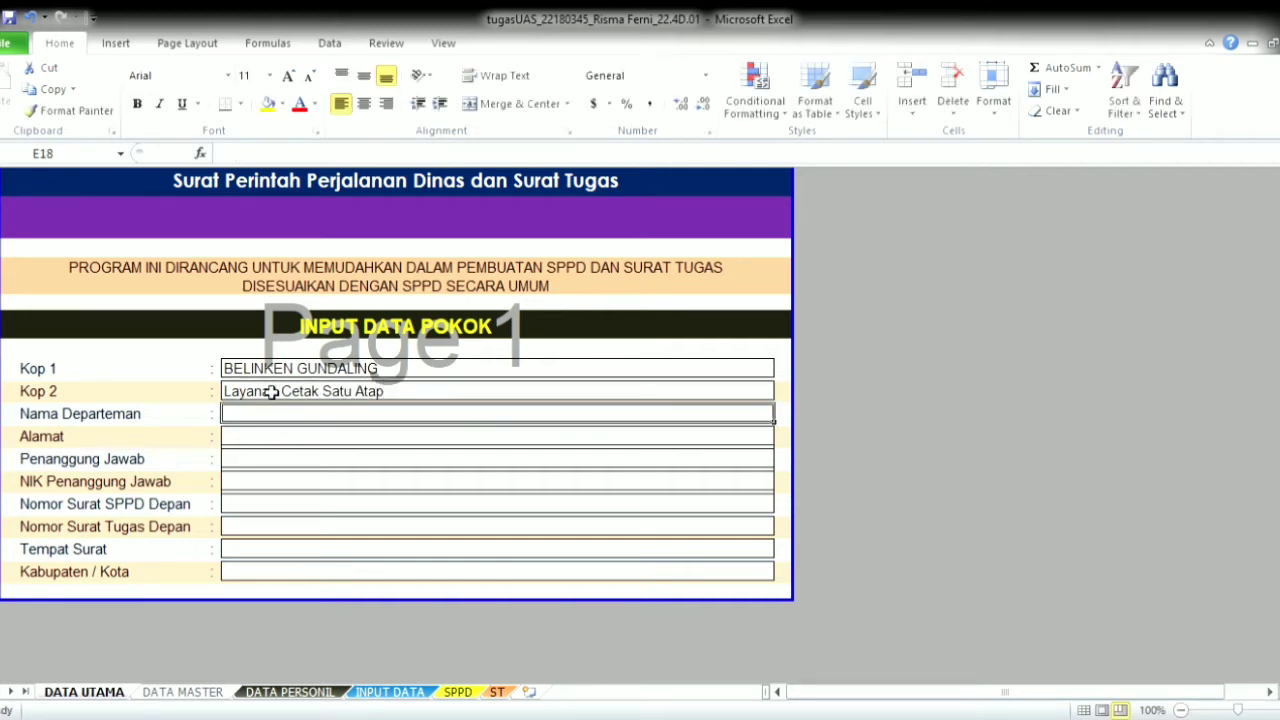
{"action": "type", "text": "DA"}
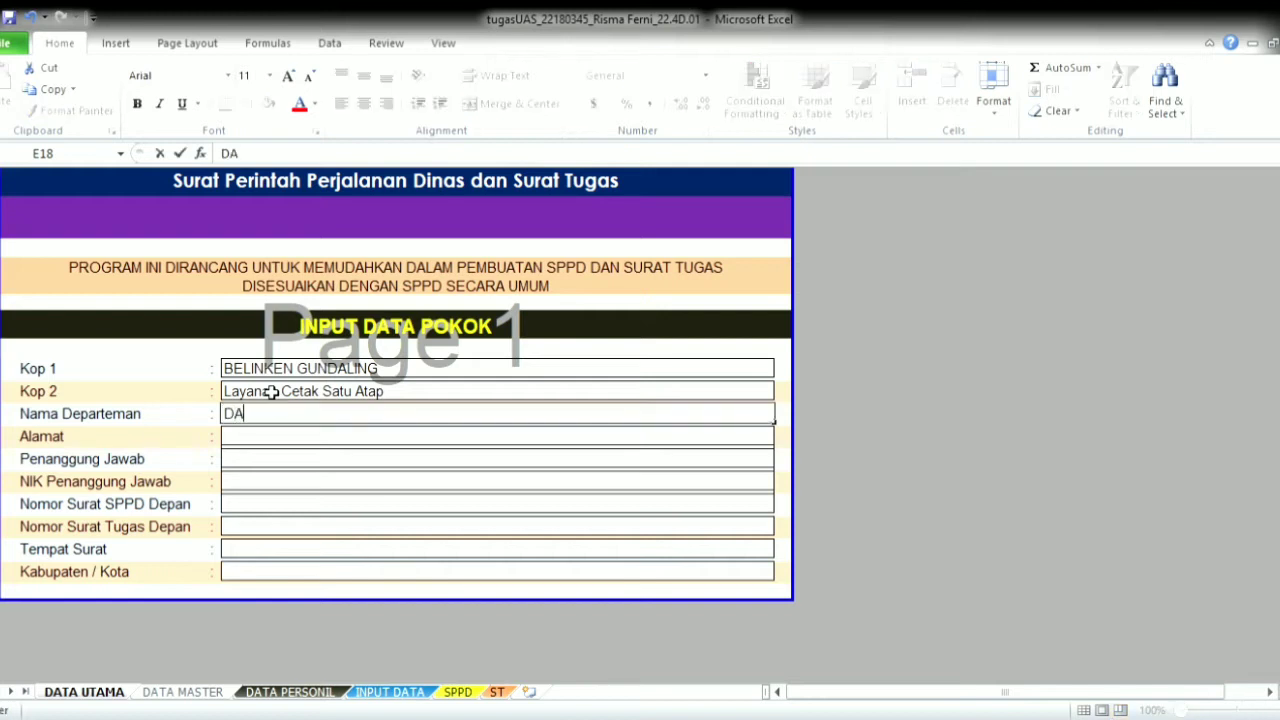
{"action": "type", "text": "PARTEMEN HUMAS"}
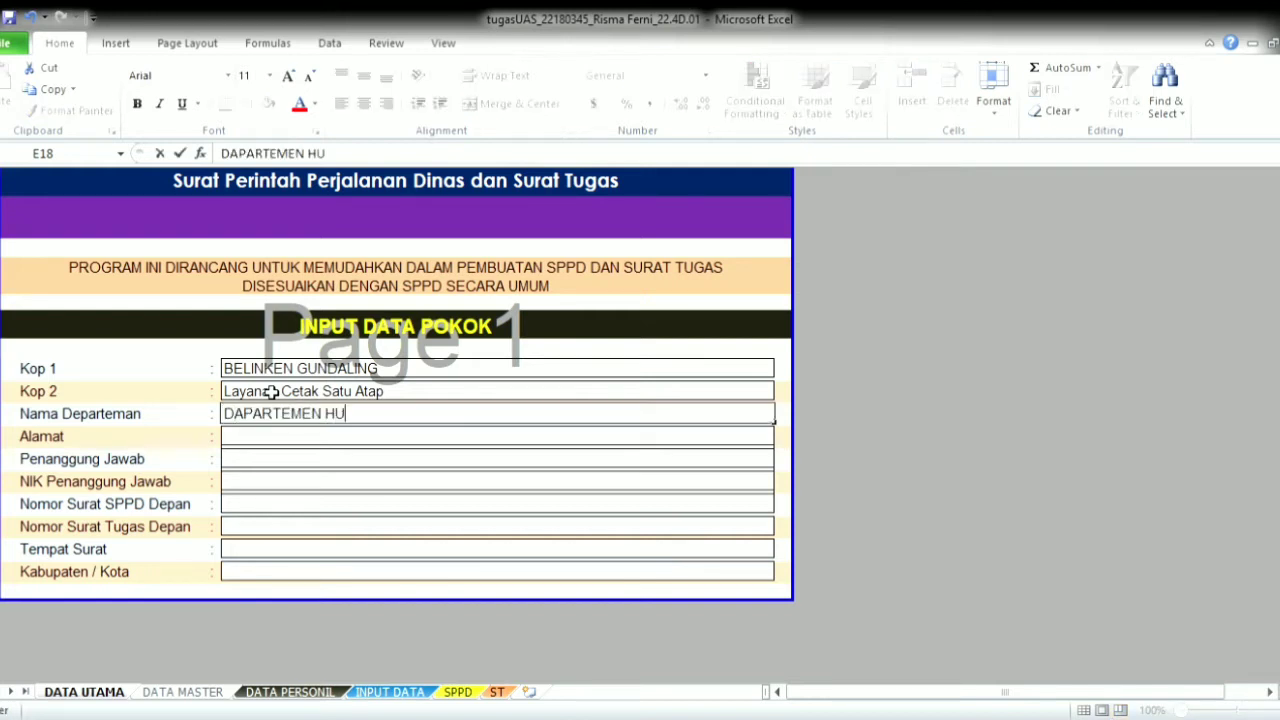
{"action": "key", "text": "Return"}
{"action": "key", "text": "Return"}
{"action": "type", "text": "Jl. Curug"}
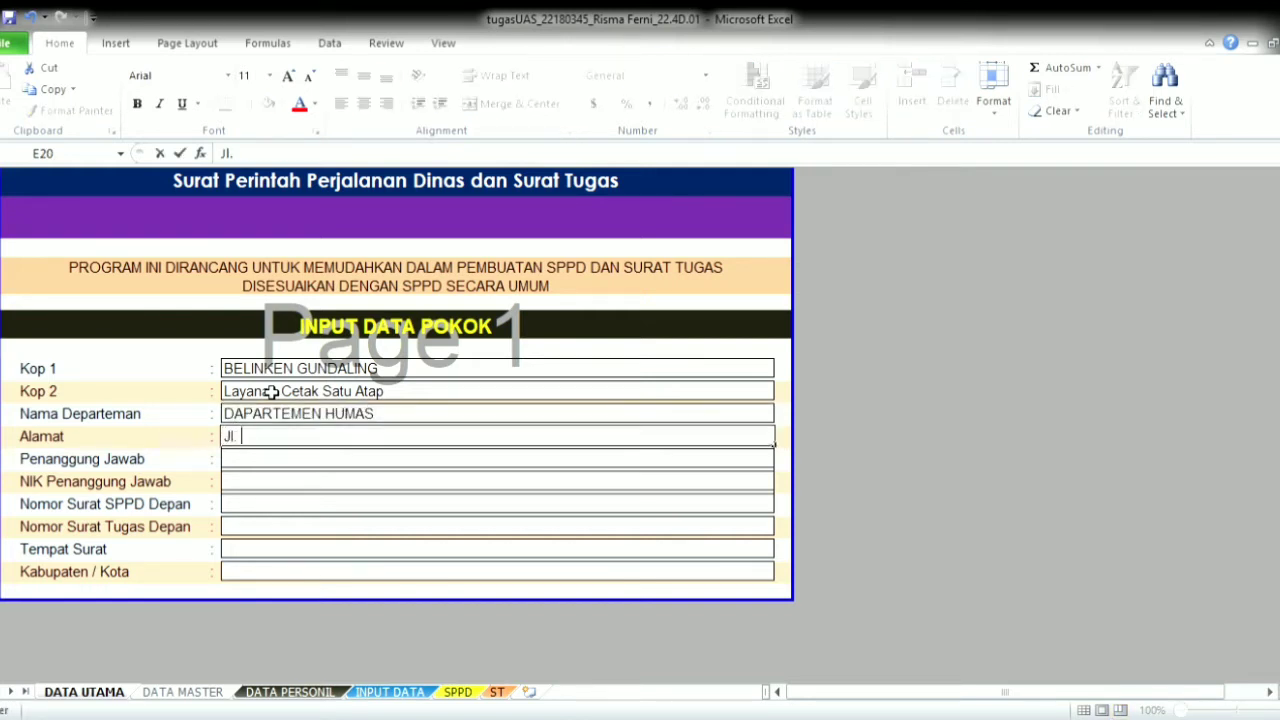
{"action": "key", "text": "BackSpace"}
{"action": "key", "text": "BackSpace"}
{"action": "key", "text": "BackSpace"}
{"action": "key", "text": "BackSpace"}
{"action": "key", "text": "BackSpace"}
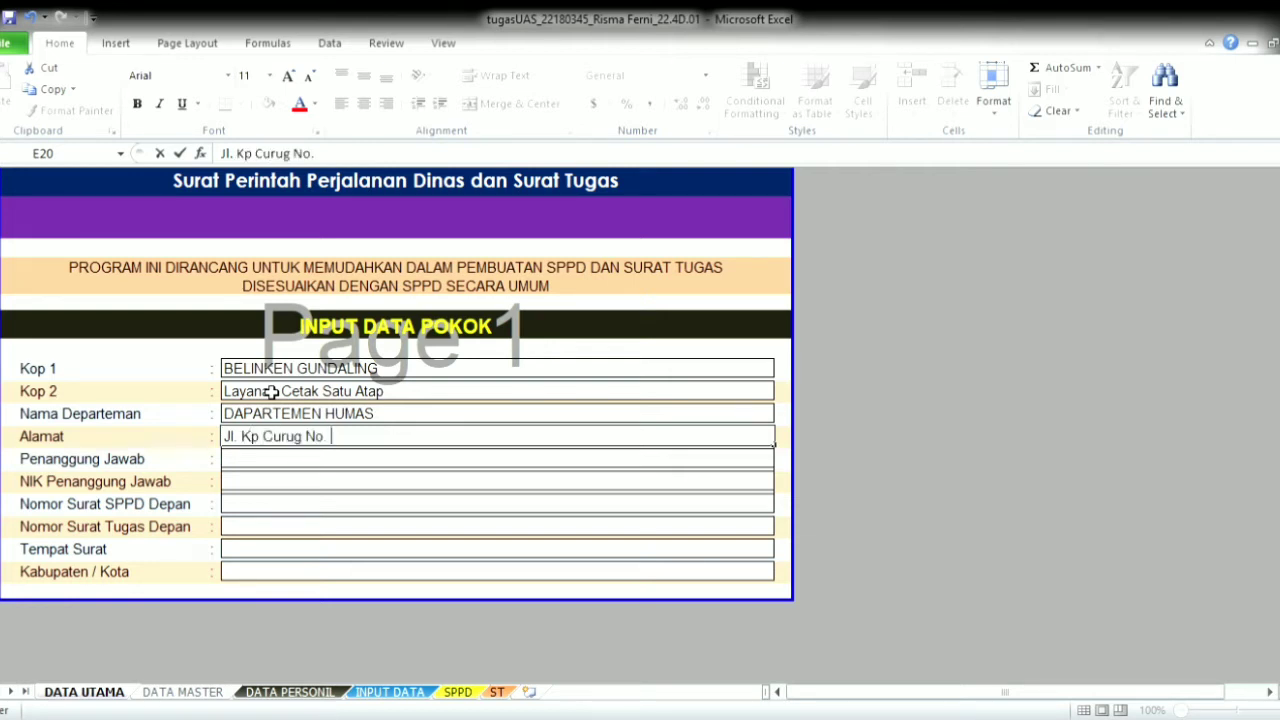
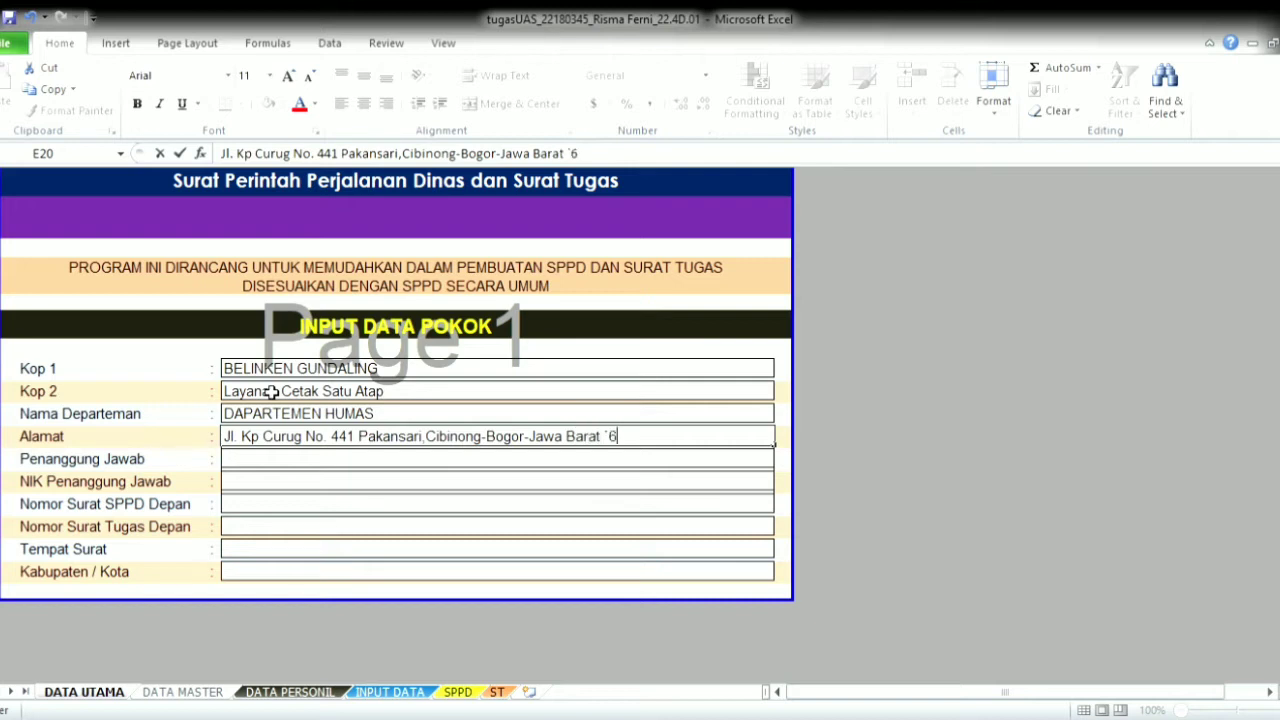
{"action": "key", "text": "Return"}
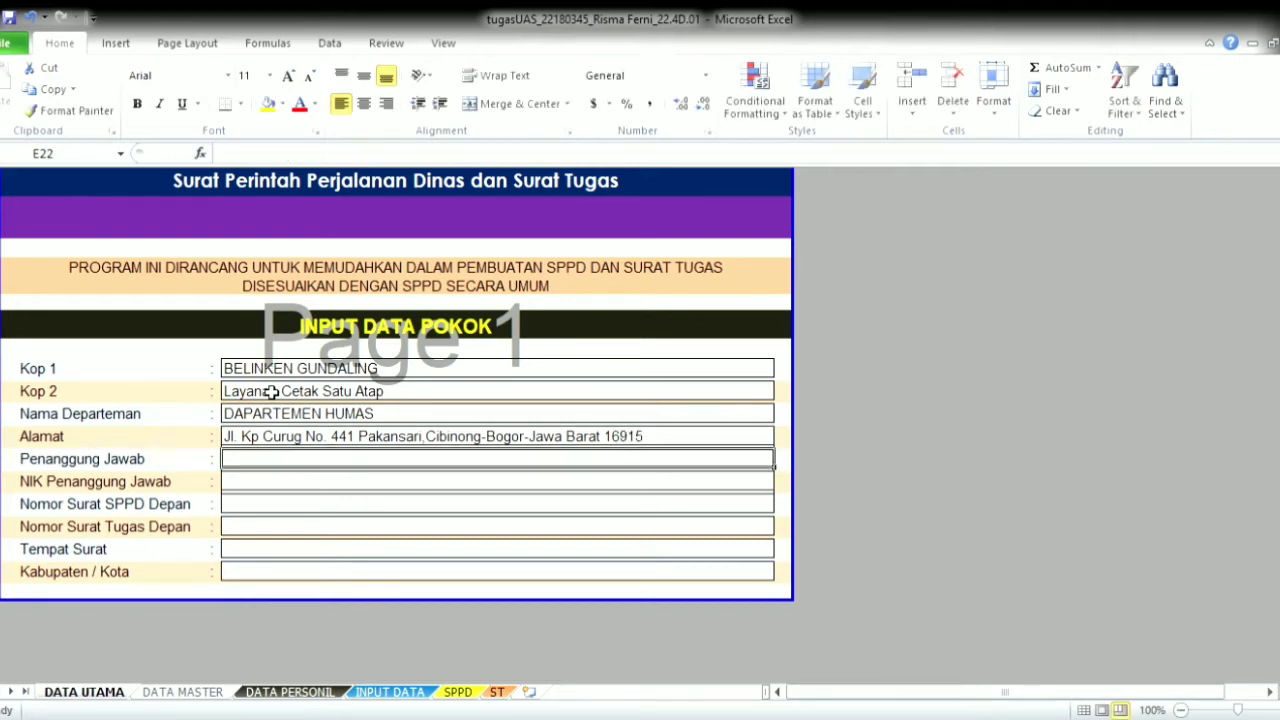
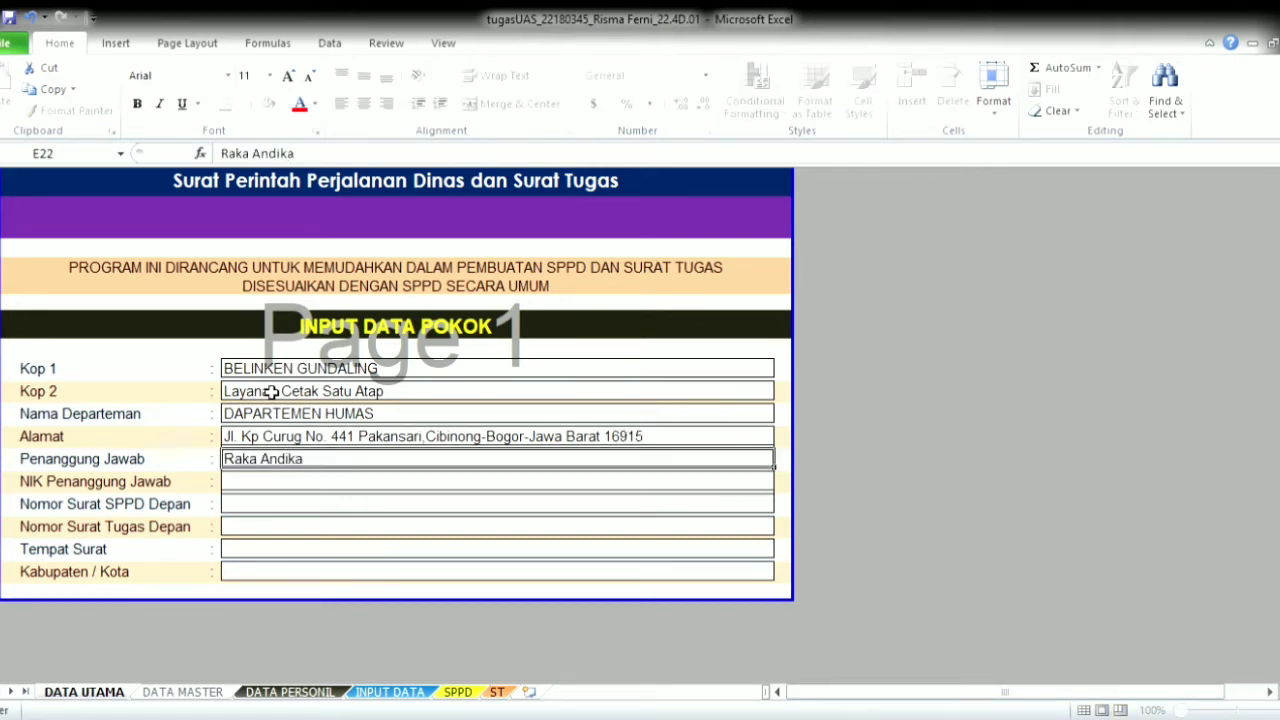
- Enter the responsible person's name and NIK
{"action": "key", "text": "Return"}
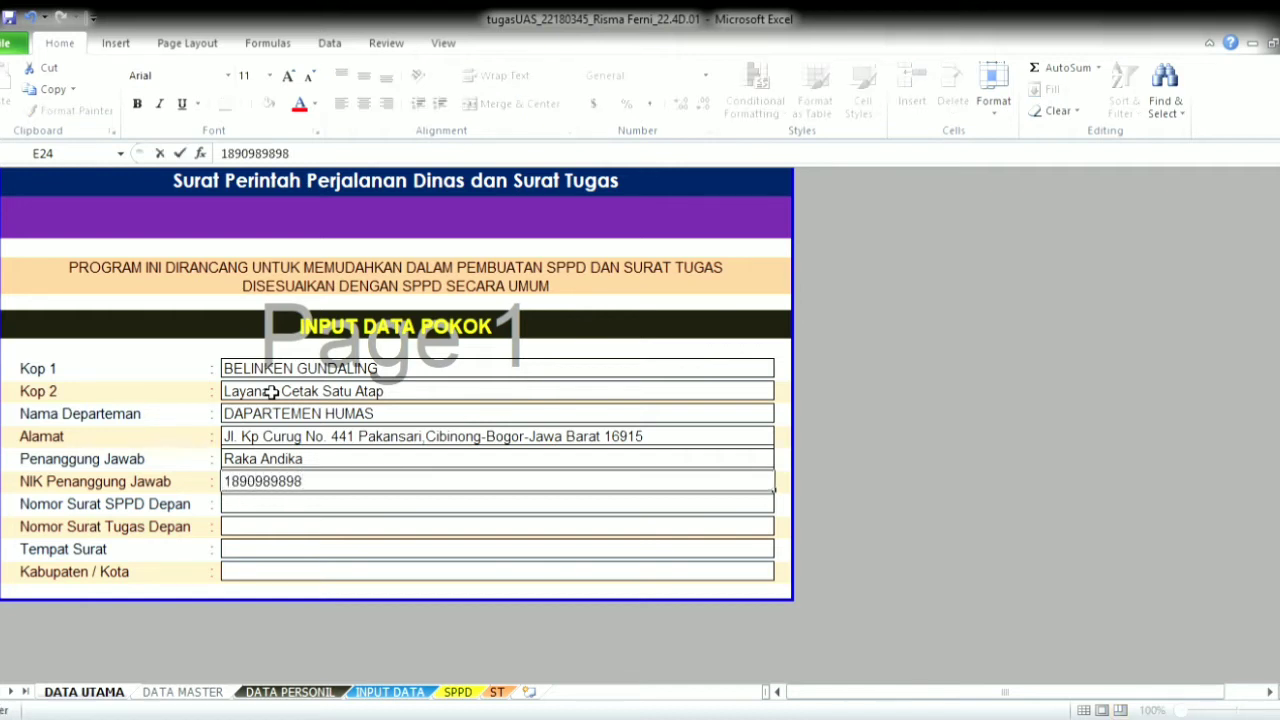
{"action": "key", "text": "Return"}
- Set SPPD number 505, Surat Tugas number 501, place Cibinong and region Kabupaten Bogor
{"action": "type", "text": "505"}
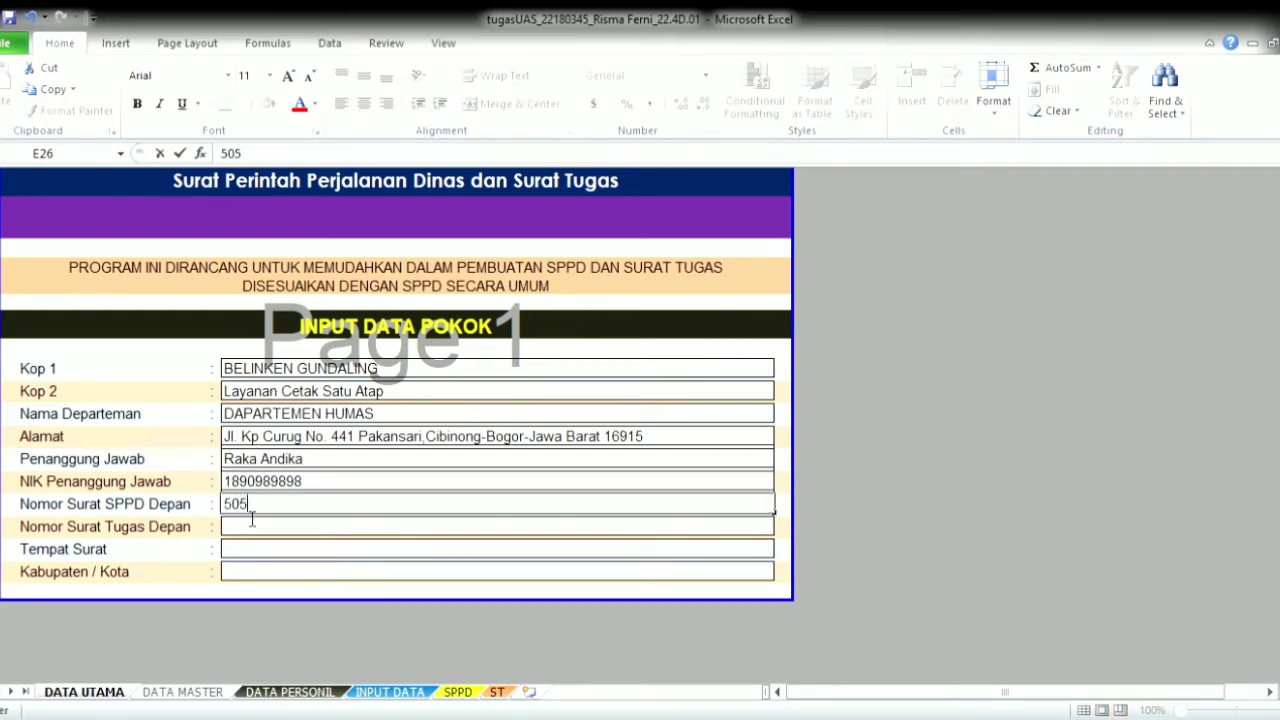
{"action": "key", "text": "Return"}
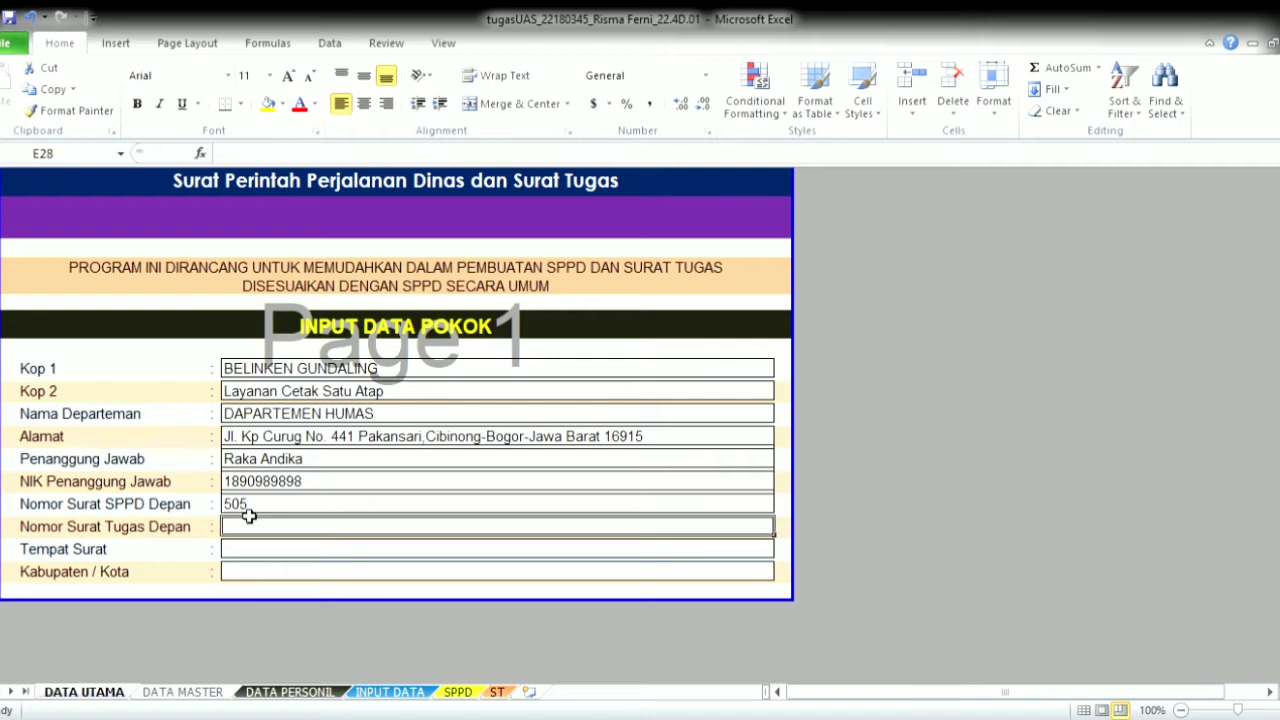
{"action": "type", "text": "501"}
{"action": "key", "text": "Return"}
{"action": "type", "text": "C"}
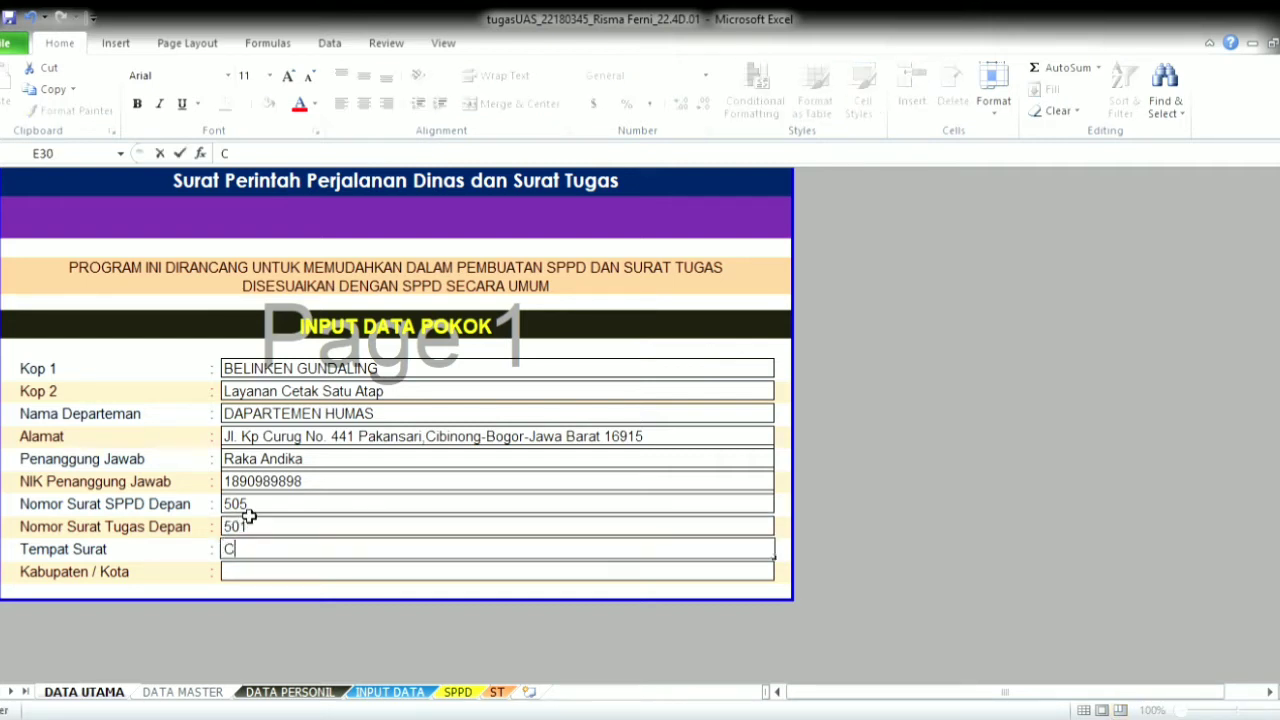
{"action": "type", "text": "ibinong"}
{"action": "key", "text": "Return"}
{"action": "type", "text": "K"}
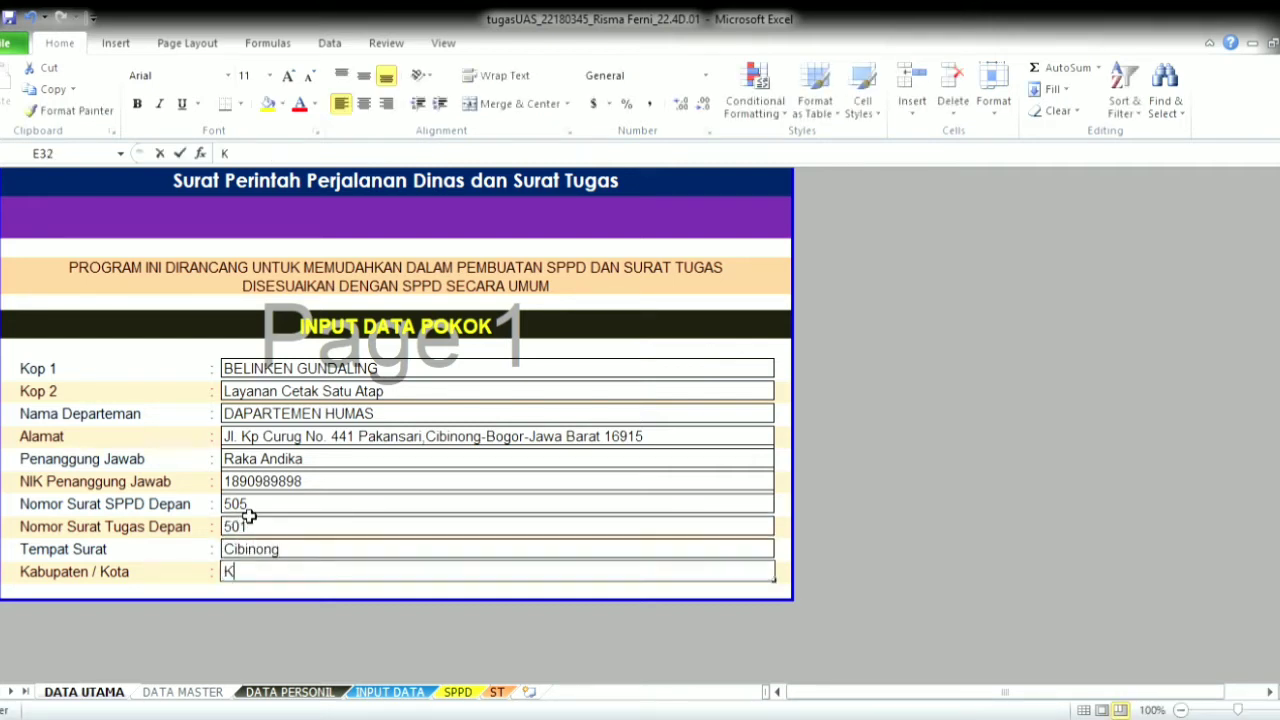
{"action": "type", "text": "abupaten B"}
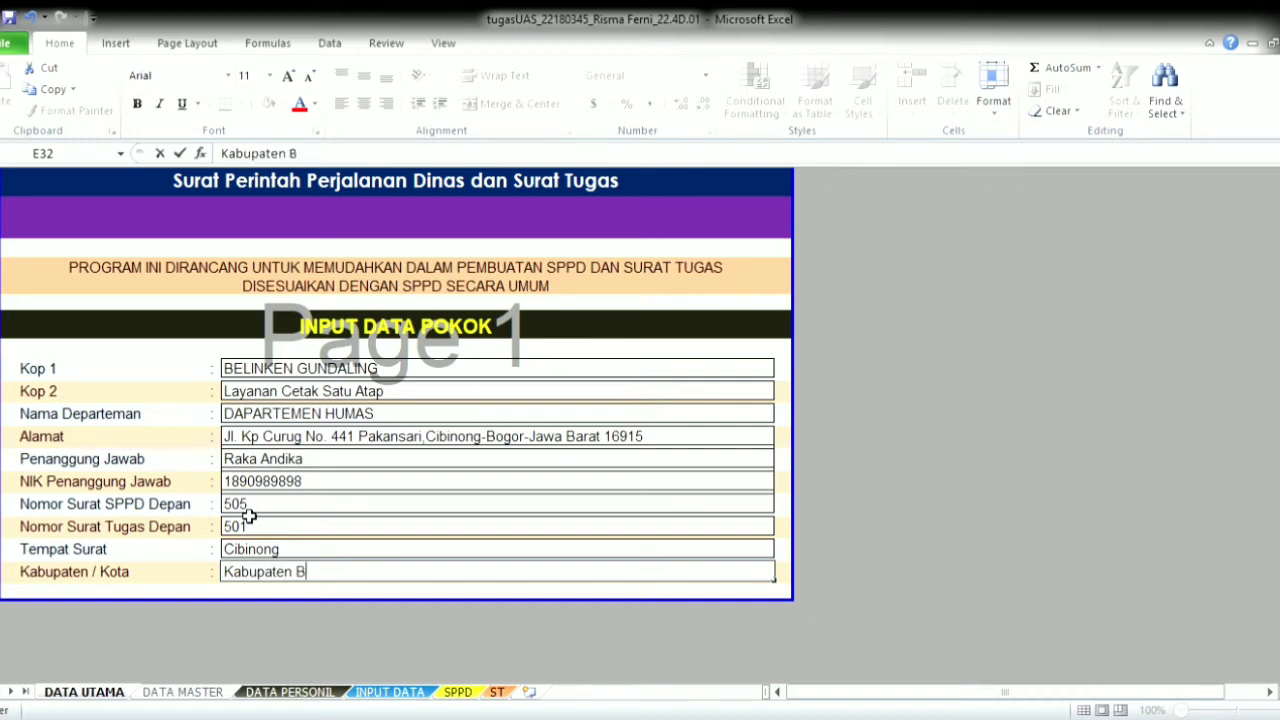
{"action": "type", "text": "ooor"}
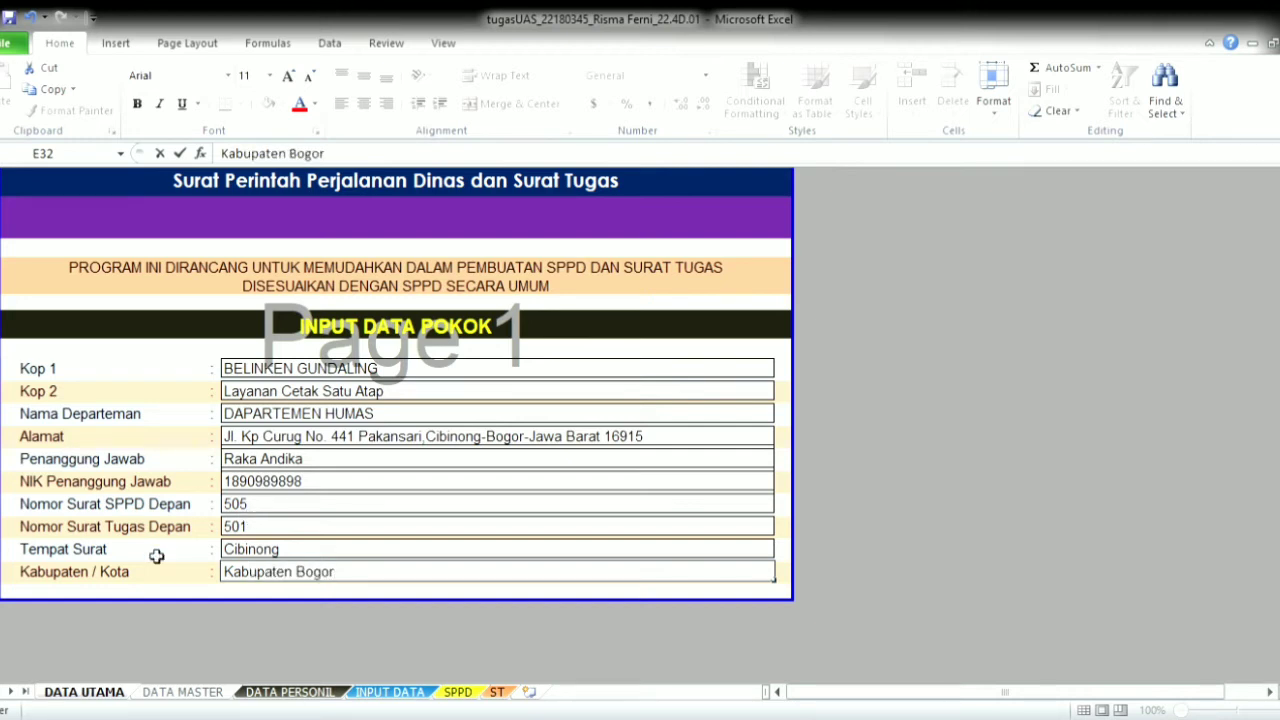
{"action": "left_click", "coordinate": [179, 693]}
- List purposes Kunjungan Kerja, Pelatihan Dinas, Presentasi Kegiatan, Pembuatan Brosur and Membuat Iklan
{"action": "left_click", "coordinate": [160, 241]}
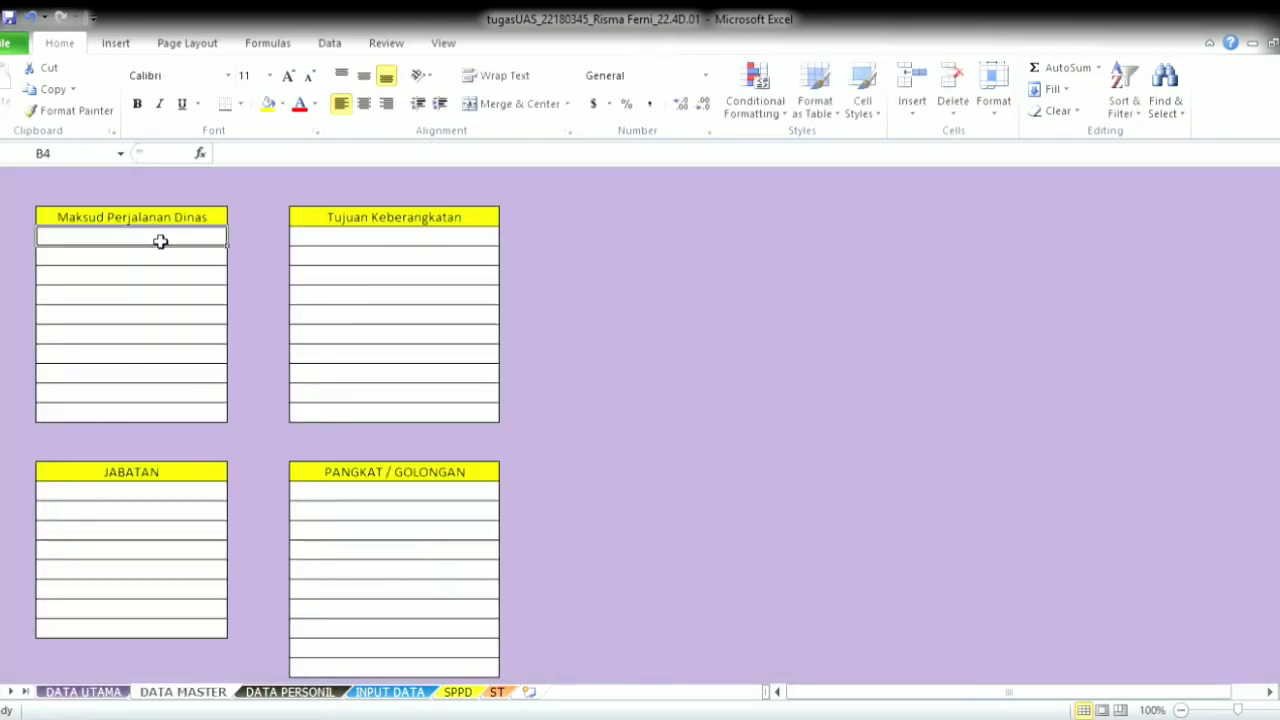
{"action": "type", "text": "Kunju"}
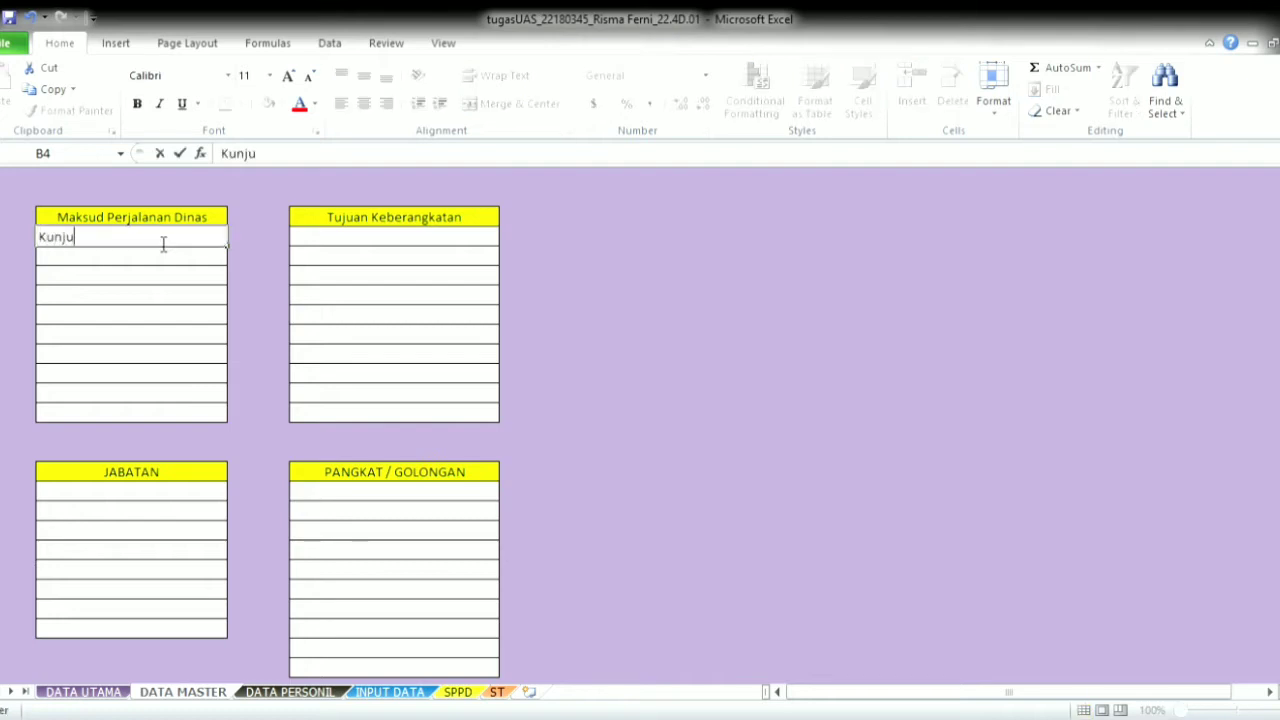
{"action": "type", "text": "ngan Kerja"}
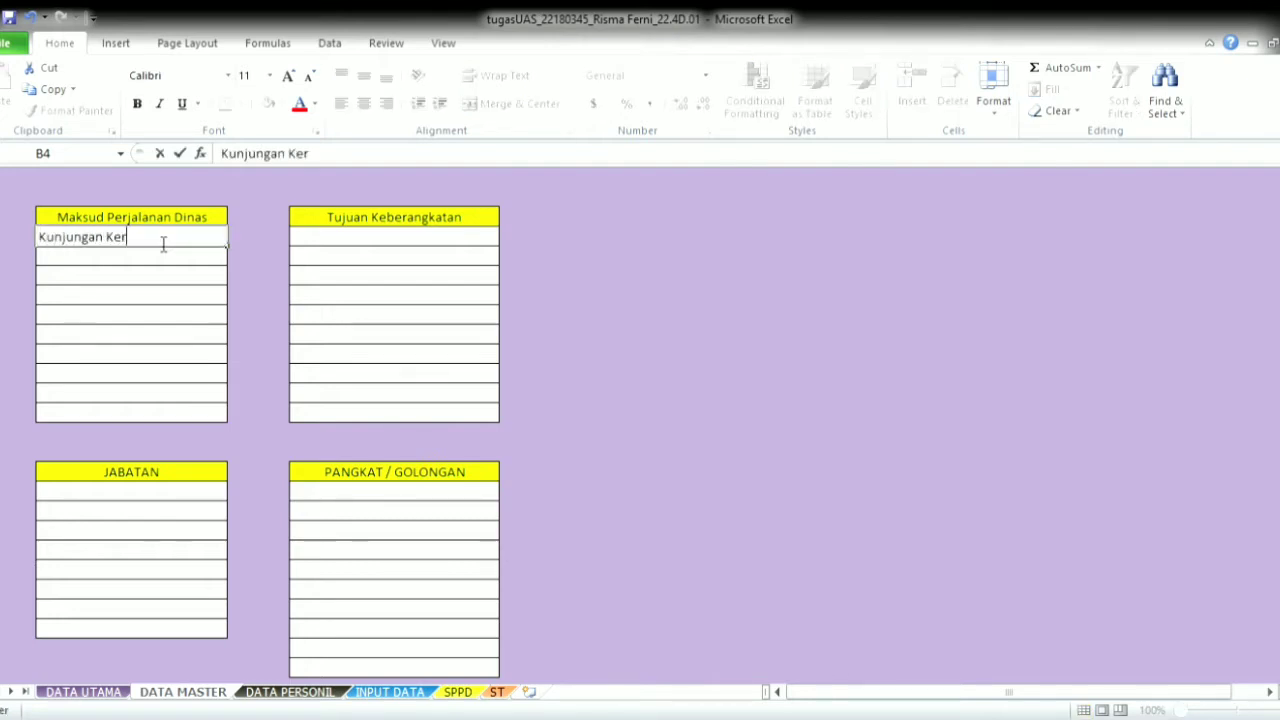
{"action": "key", "text": "Return"}
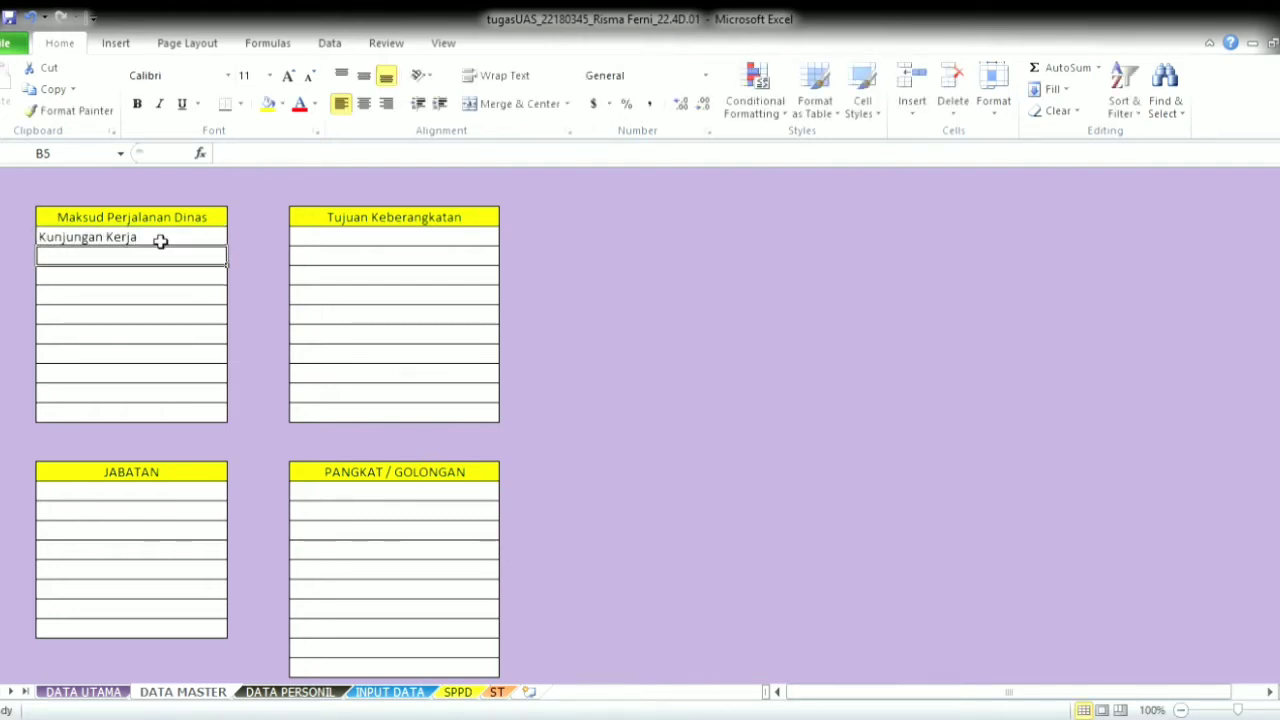
{"action": "type", "text": "Pelat"}
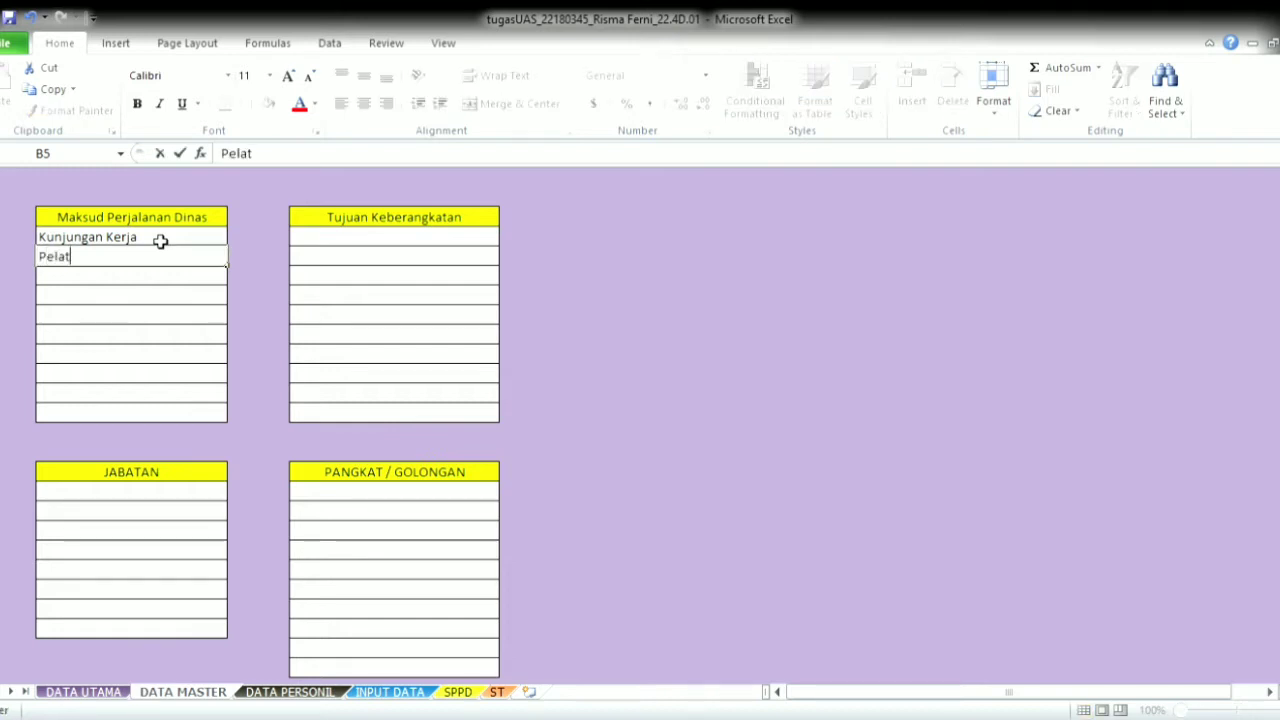
{"action": "type", "text": "ihan Dinas"}
{"action": "key", "text": "Return"}
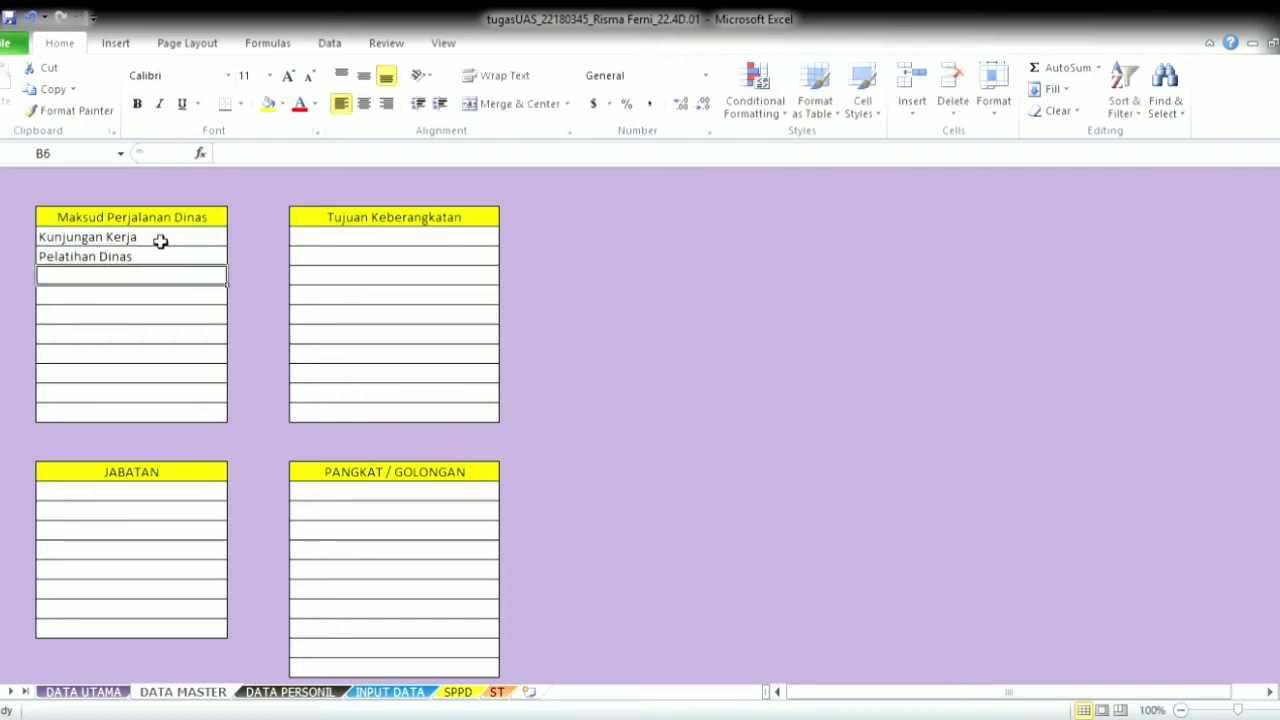
{"action": "type", "text": "Presen"}
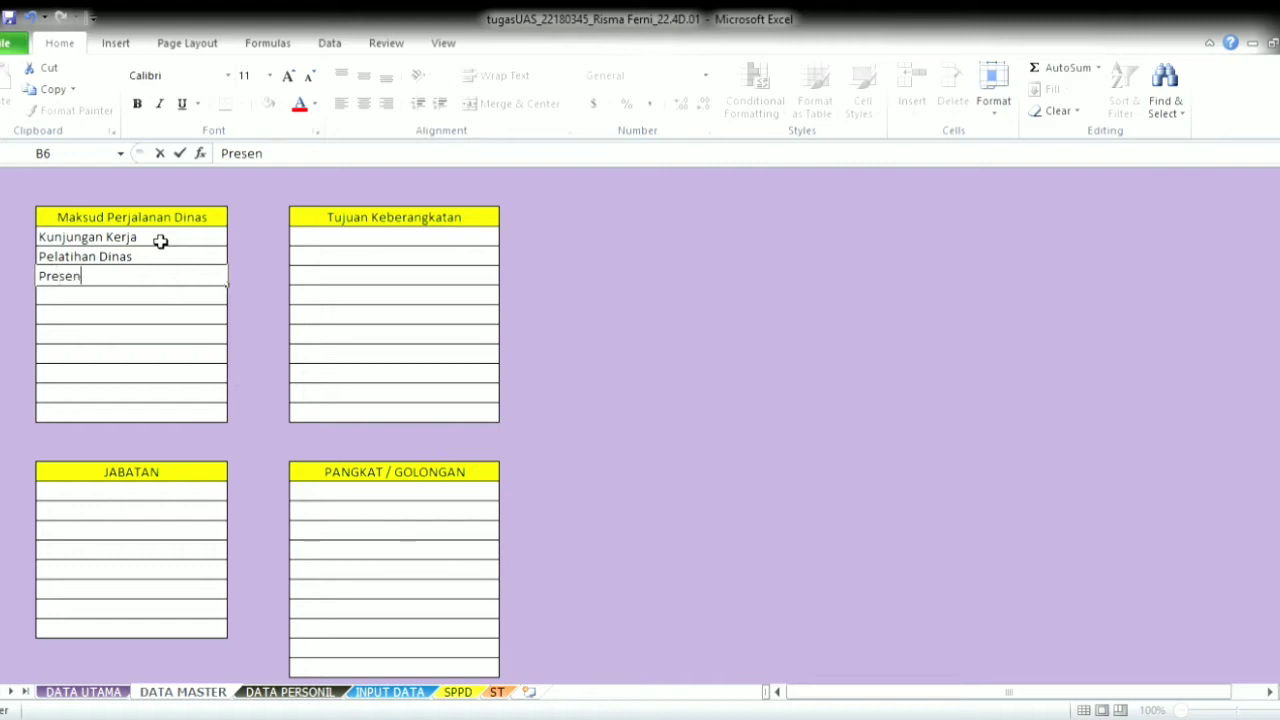
{"action": "type", "text": "tasi Kegiatan"}
{"action": "key", "text": "Return"}
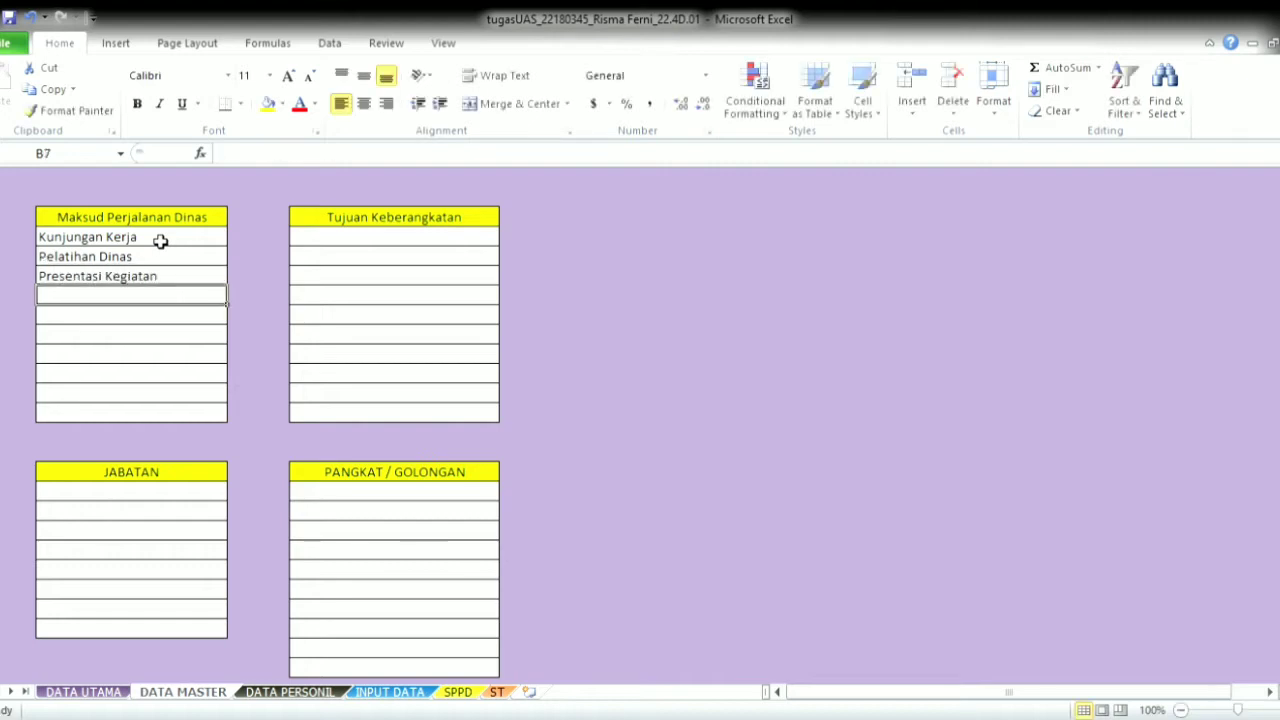
{"action": "type", "text": "Pembuatan Brosur"}
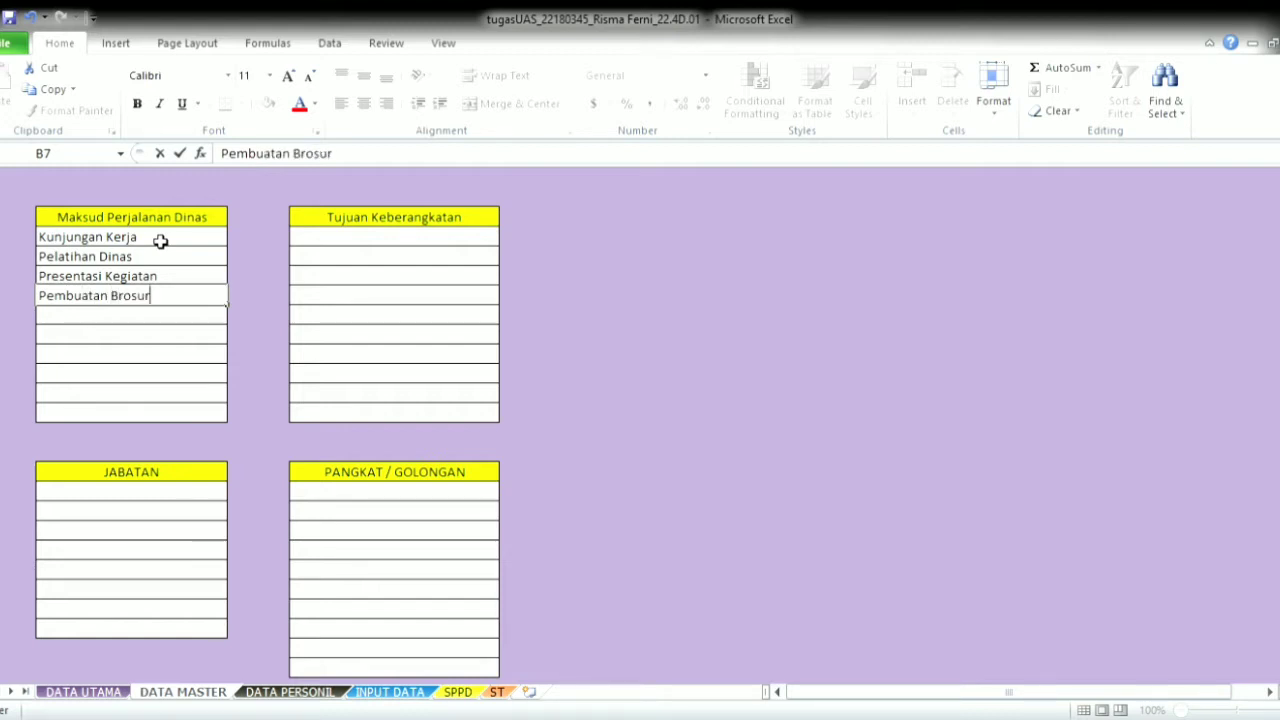
{"action": "key", "text": "Return"}
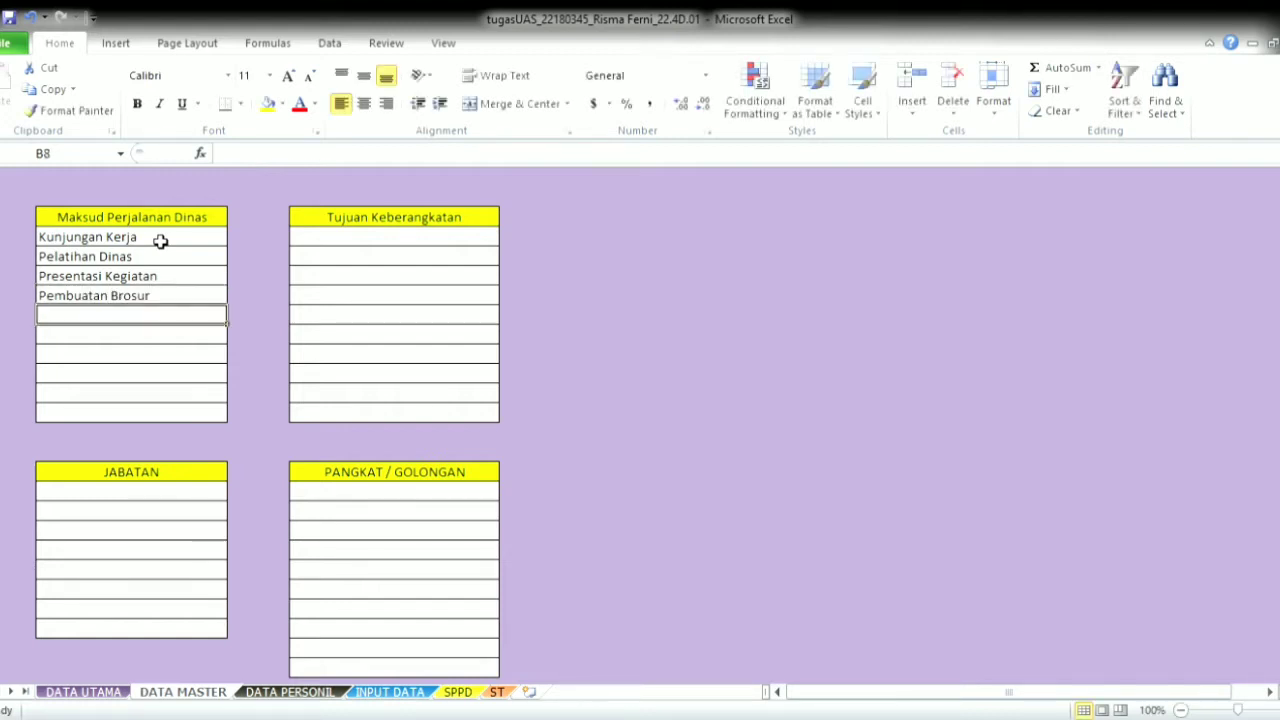
{"action": "type", "text": "Membuat Iklan"}
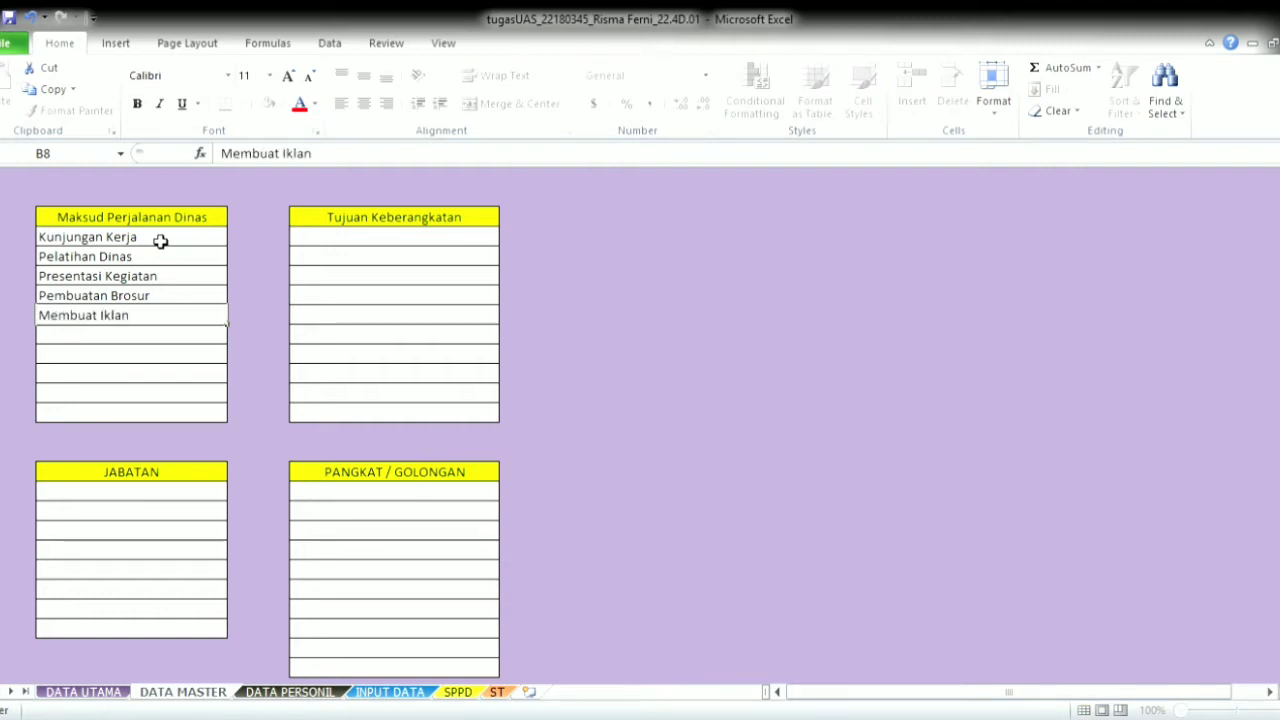
{"action": "key", "text": "Return"}
- Add the remaining purposes Pameran, Seminar, Workshop and CSR
{"action": "type", "text": "Pameran"}
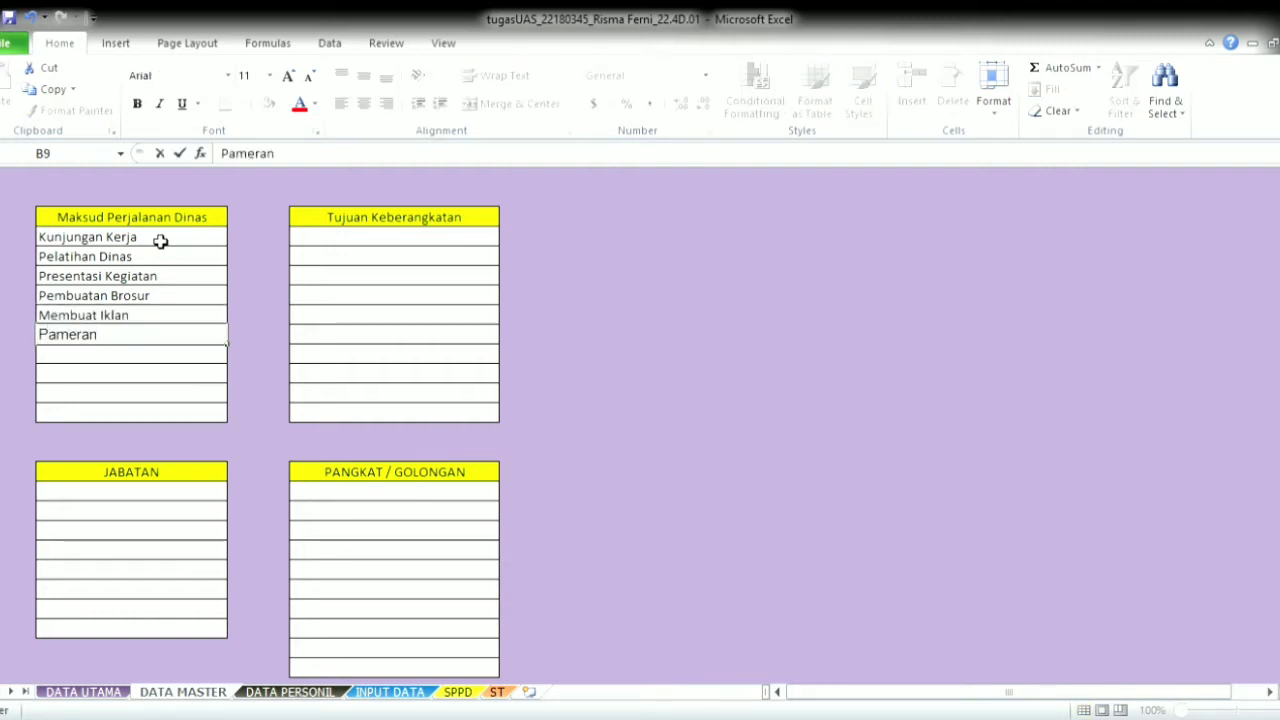
{"action": "key", "text": "Return"}
{"action": "type", "text": "Seminar"}
{"action": "key", "text": "Return"}
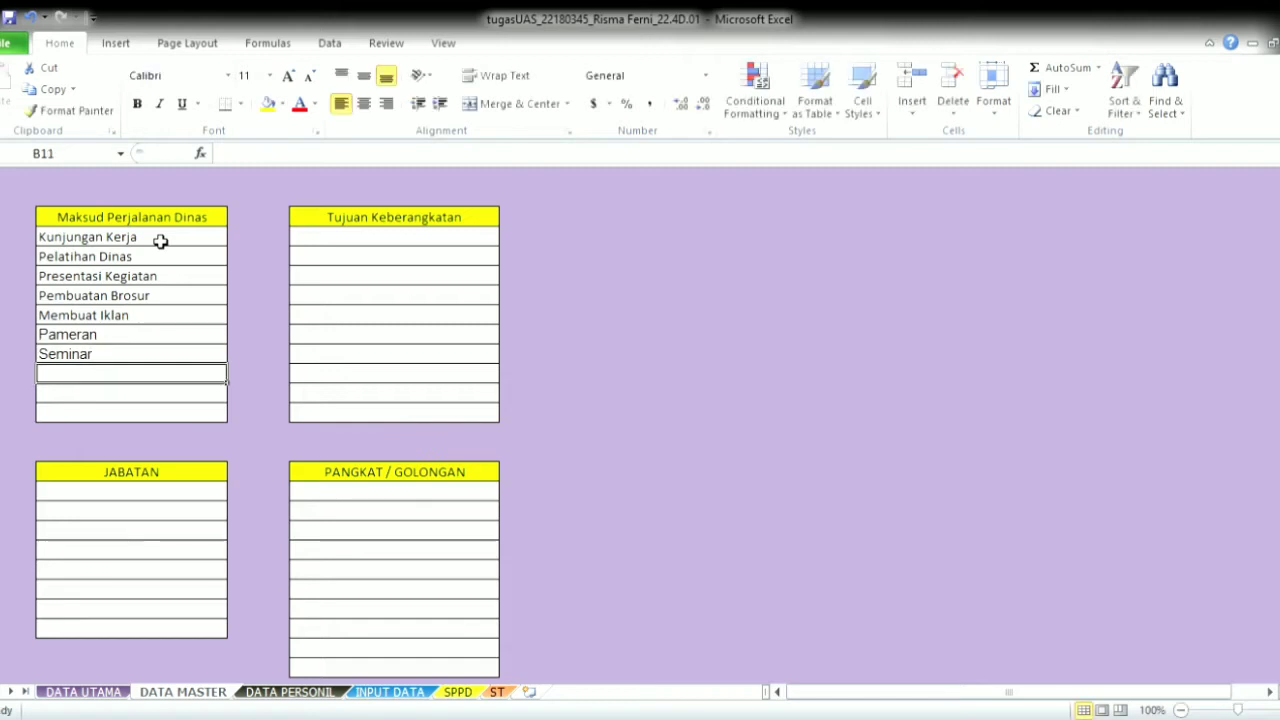
{"action": "type", "text": "wo"}
{"action": "key", "text": "BackSpace"}
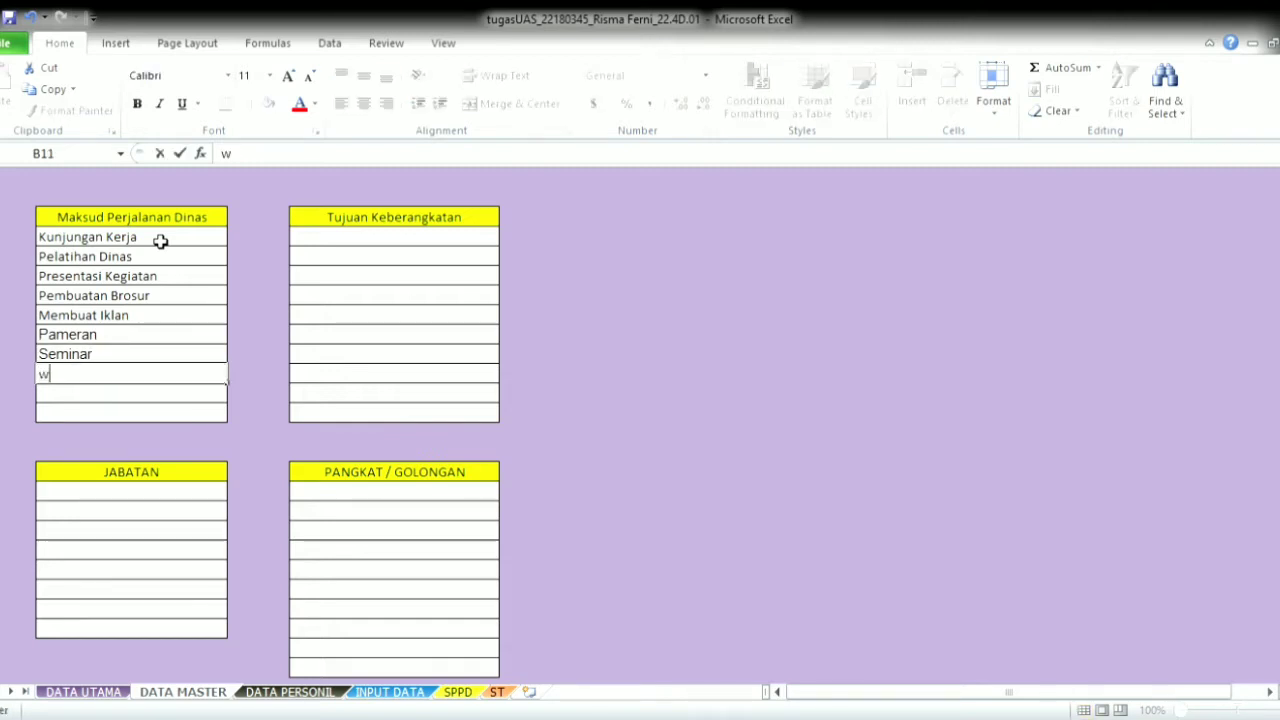
{"action": "key", "text": "BackSpace"}
{"action": "type", "text": "Workshop"}
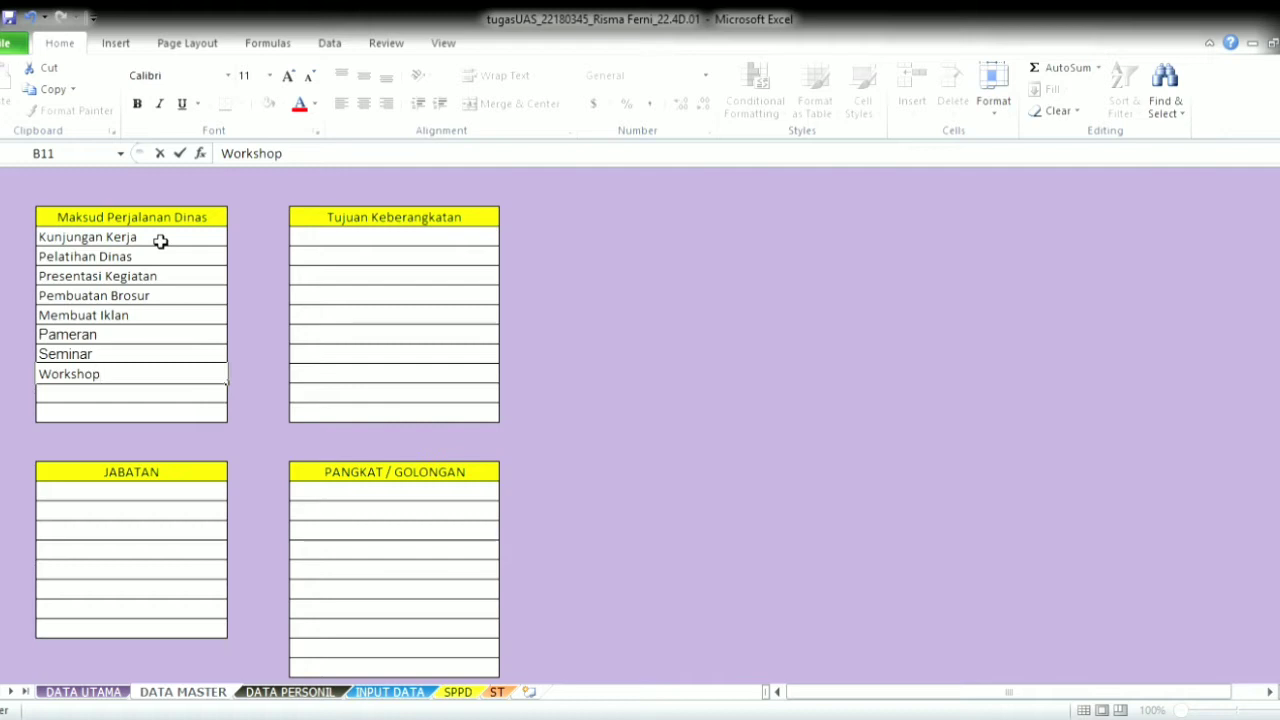
{"action": "key", "text": "Return"}
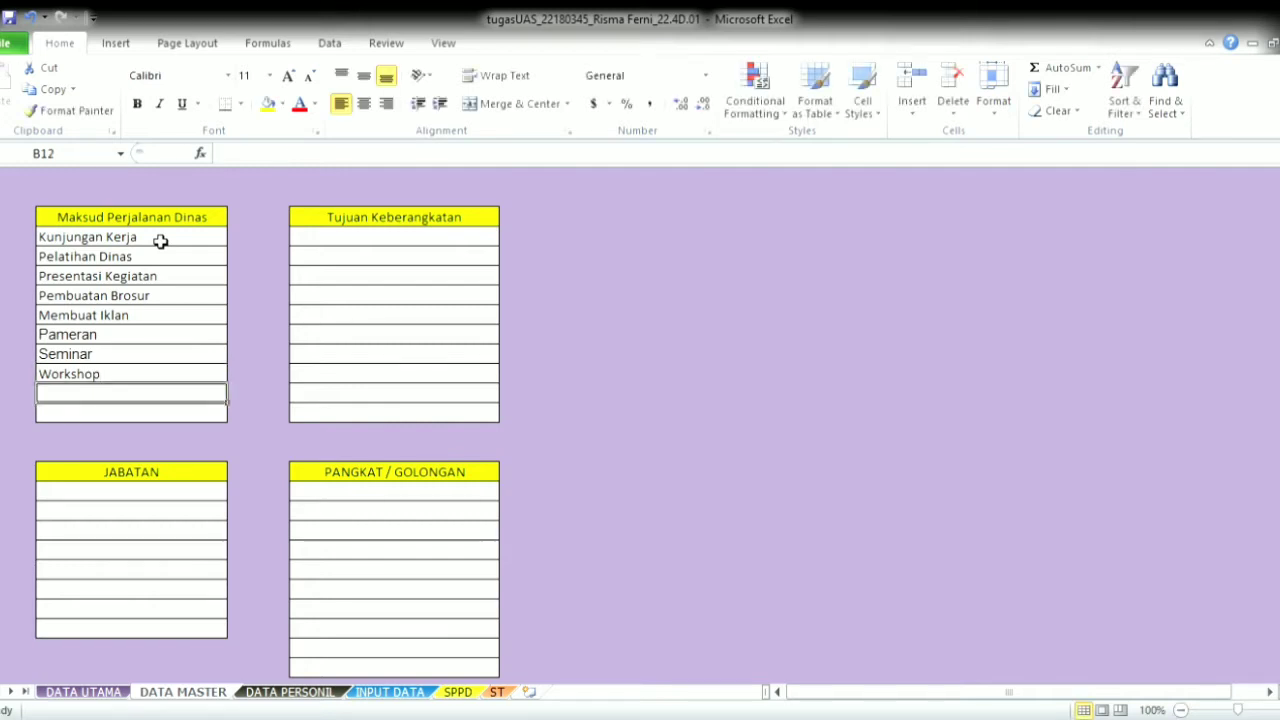
{"action": "type", "text": "Membuat"}
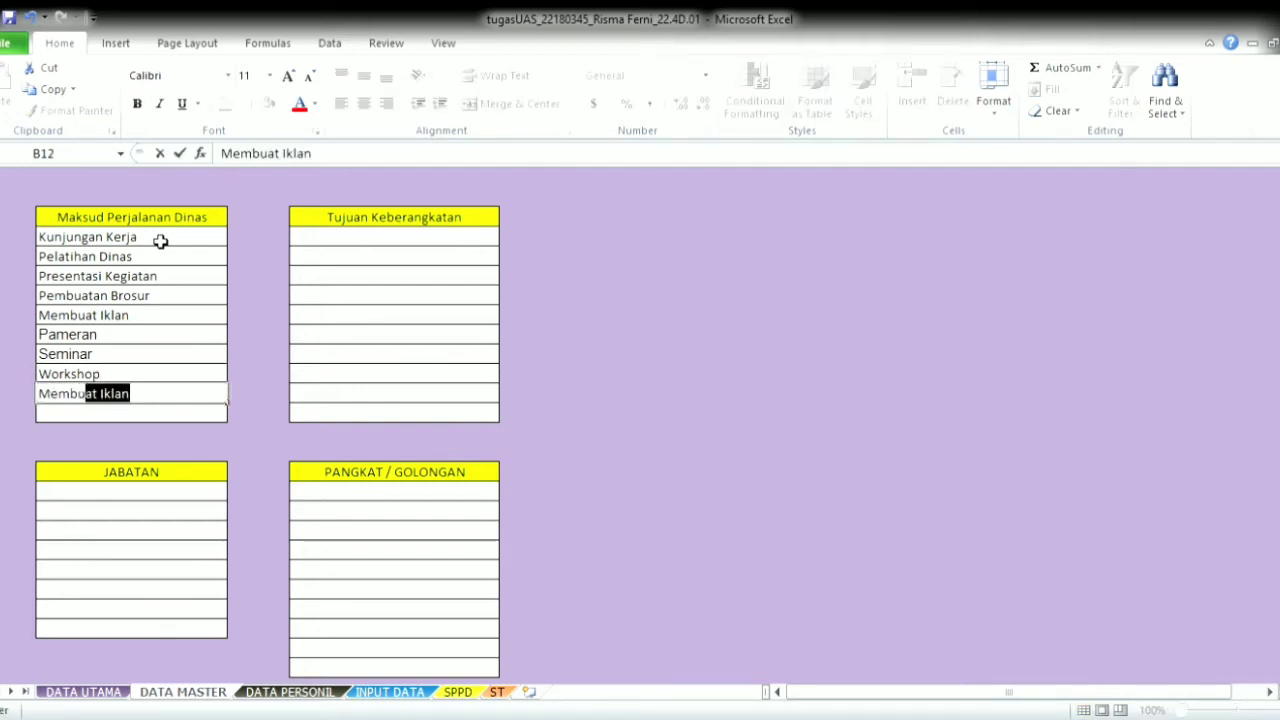
{"action": "key", "text": "BackSpace"}
{"action": "key", "text": "BackSpace"}
{"action": "key", "text": "BackSpace"}
{"action": "key", "text": "BackSpace"}
{"action": "key", "text": "BackSpace"}
{"action": "key", "text": "BackSpace"}
{"action": "key", "text": "BackSpace"}
{"action": "key", "text": "BackSpace"}
{"action": "key", "text": "BackSpace"}
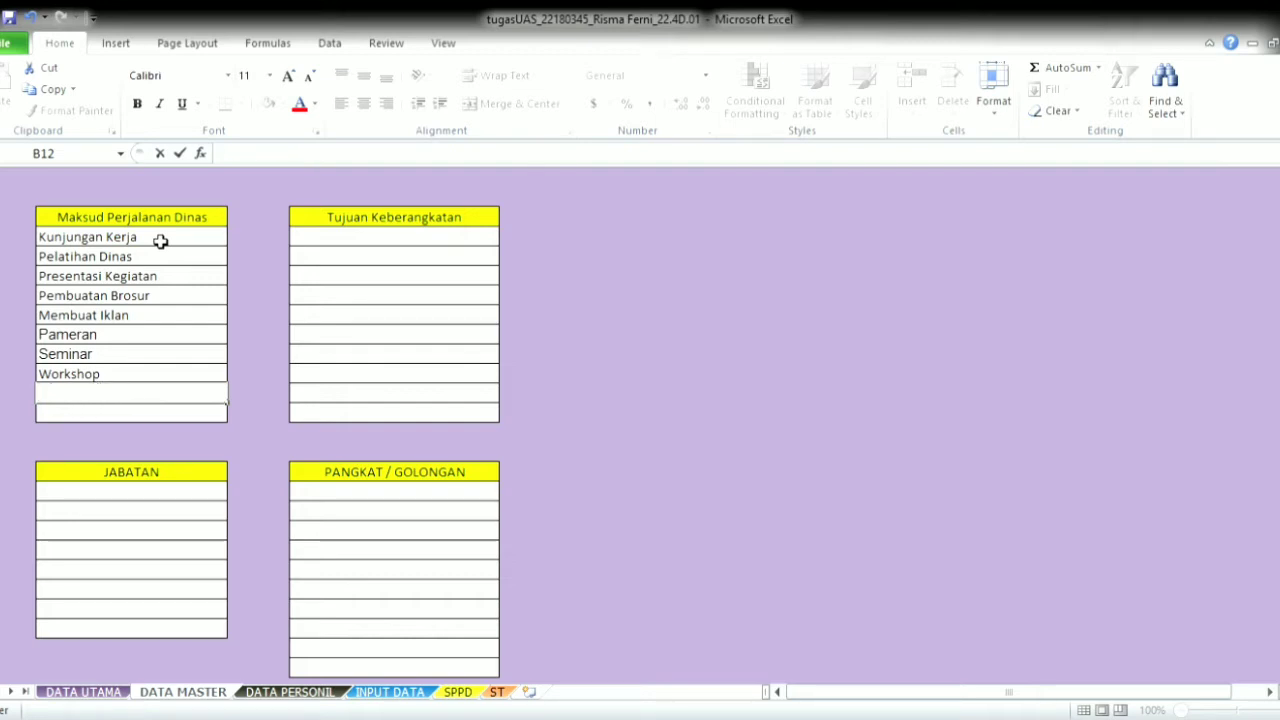
{"action": "type", "text": "CSR"}
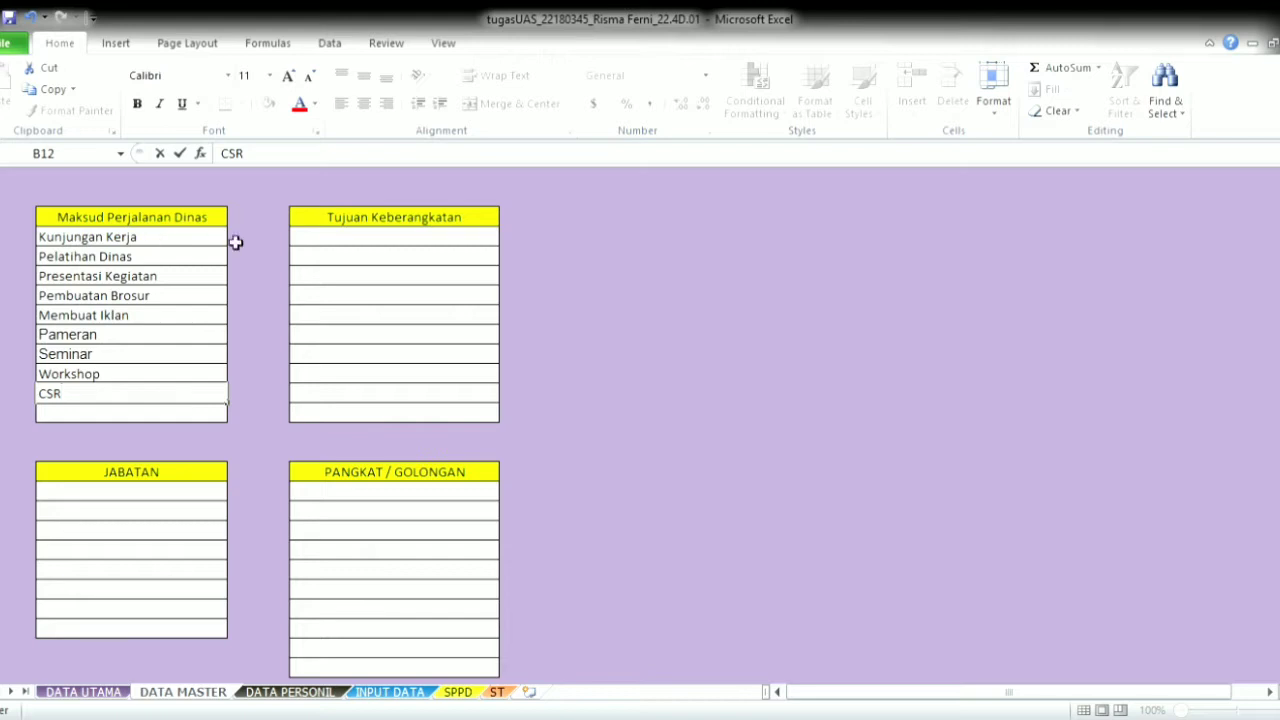
{"action": "left_click", "coordinate": [400, 222]}
{"action": "left_click", "coordinate": [396, 241]}
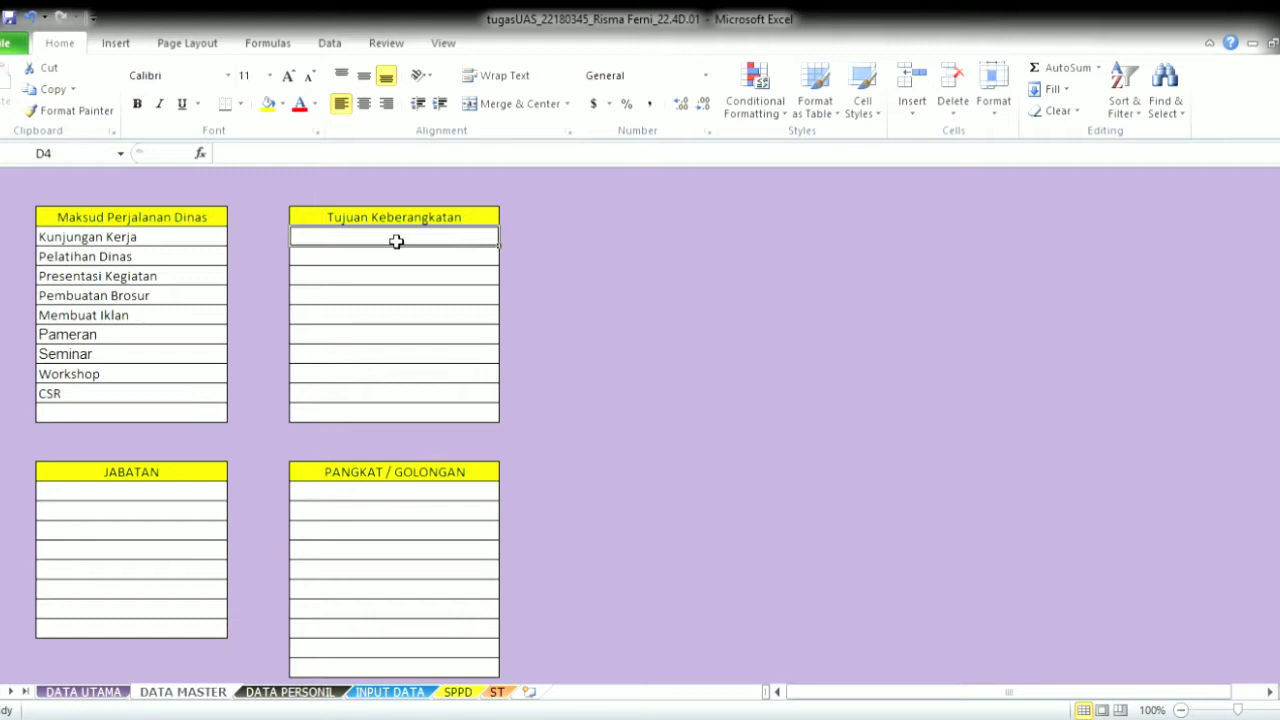
- Enter Hotel Marrian,Bali as the first destination
{"action": "type", "text": "Ho"}
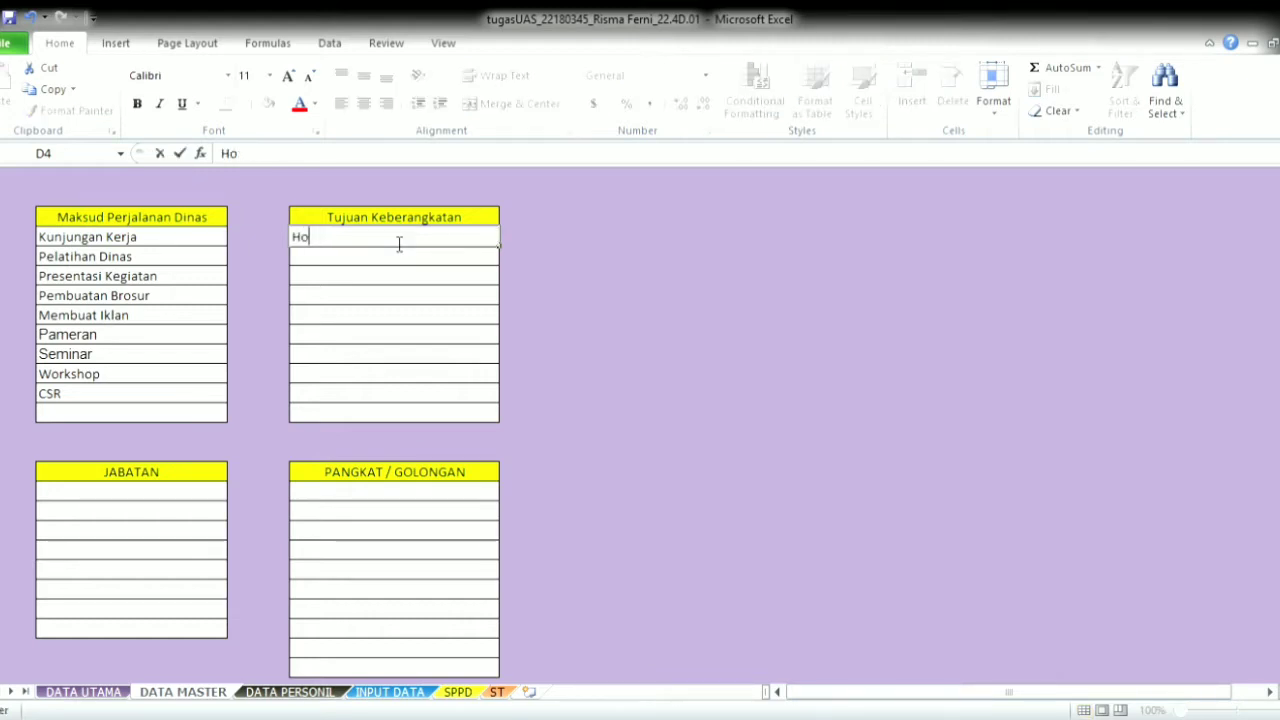
{"action": "type", "text": "tel Marrian<"}
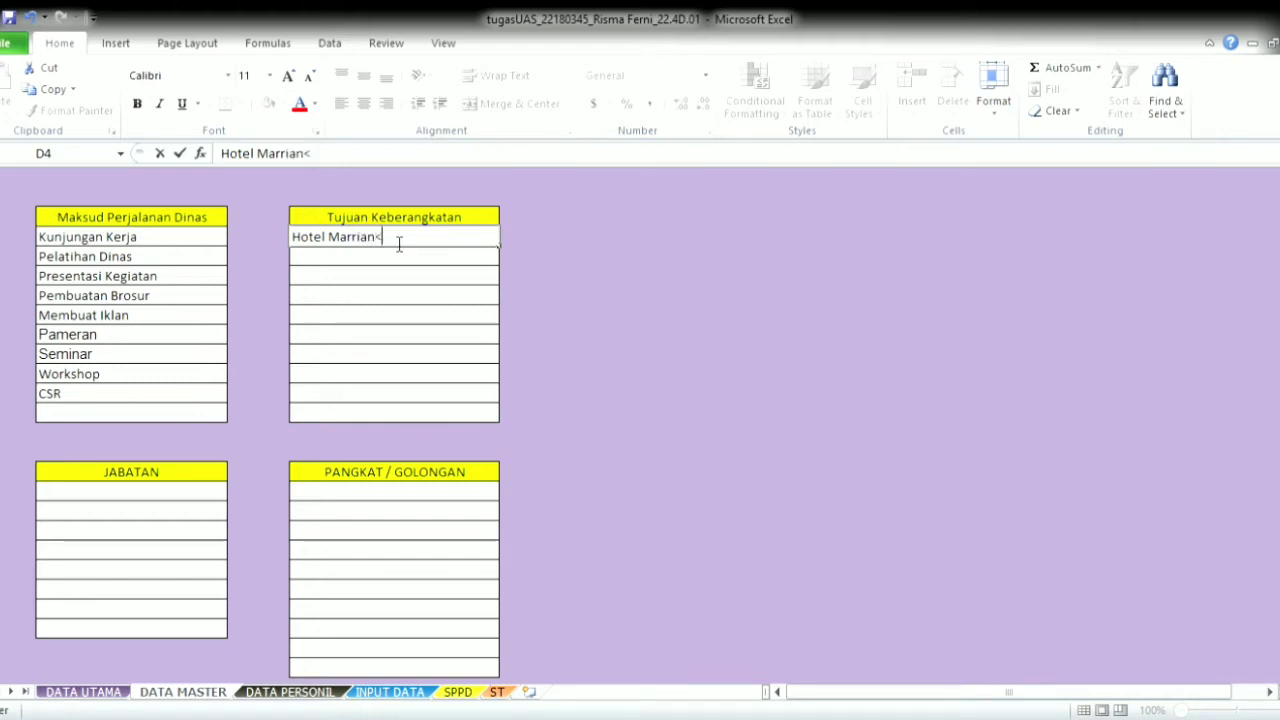
{"action": "key", "text": "BackSpace"}
{"action": "type", "text": "rab"}
{"action": "key", "text": "BackSpace"}
{"action": "key", "text": "BackSpace"}
{"action": "key", "text": "BackSpace"}
{"action": "type", "text": ",BAl"}
{"action": "key", "text": "BackSpace"}
{"action": "key", "text": "BackSpace"}
{"action": "type", "text": "ali"}
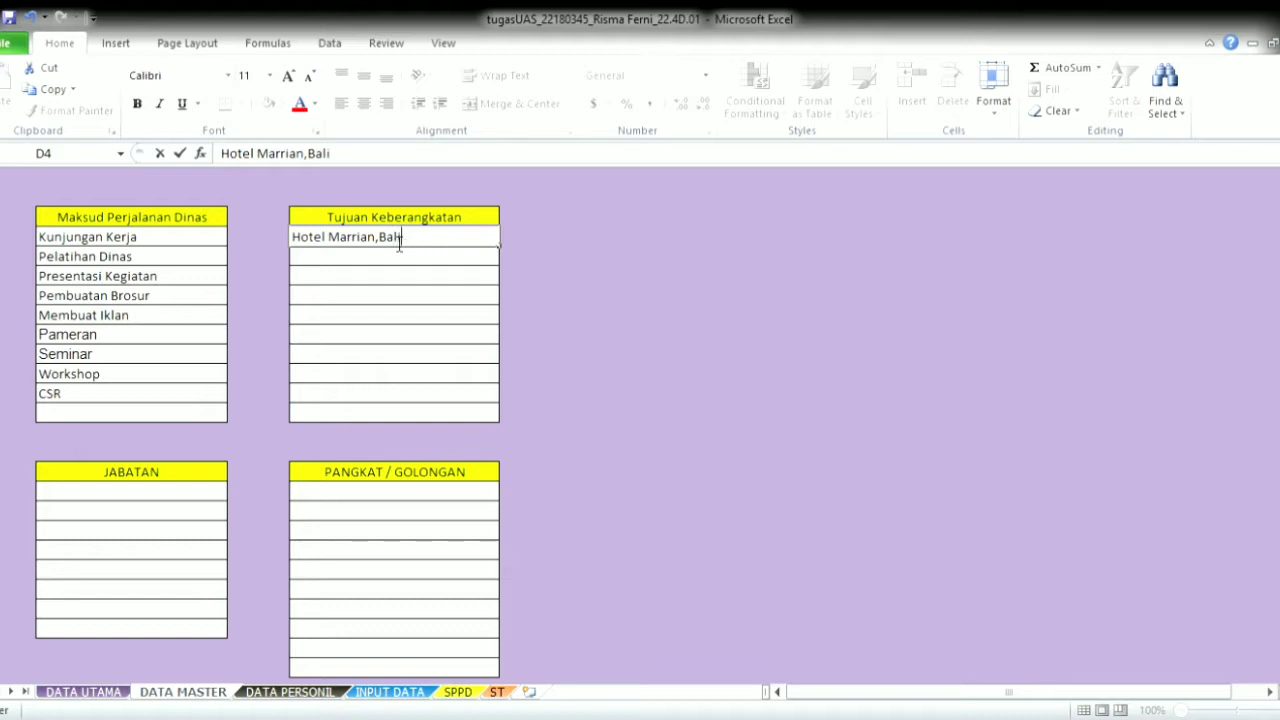
{"action": "key", "text": "Return"}
- Add destinations Gedung Kesenian, Gedung Pemuda and CV. Garuda Sejahtera
{"action": "type", "text": "Geudng"}
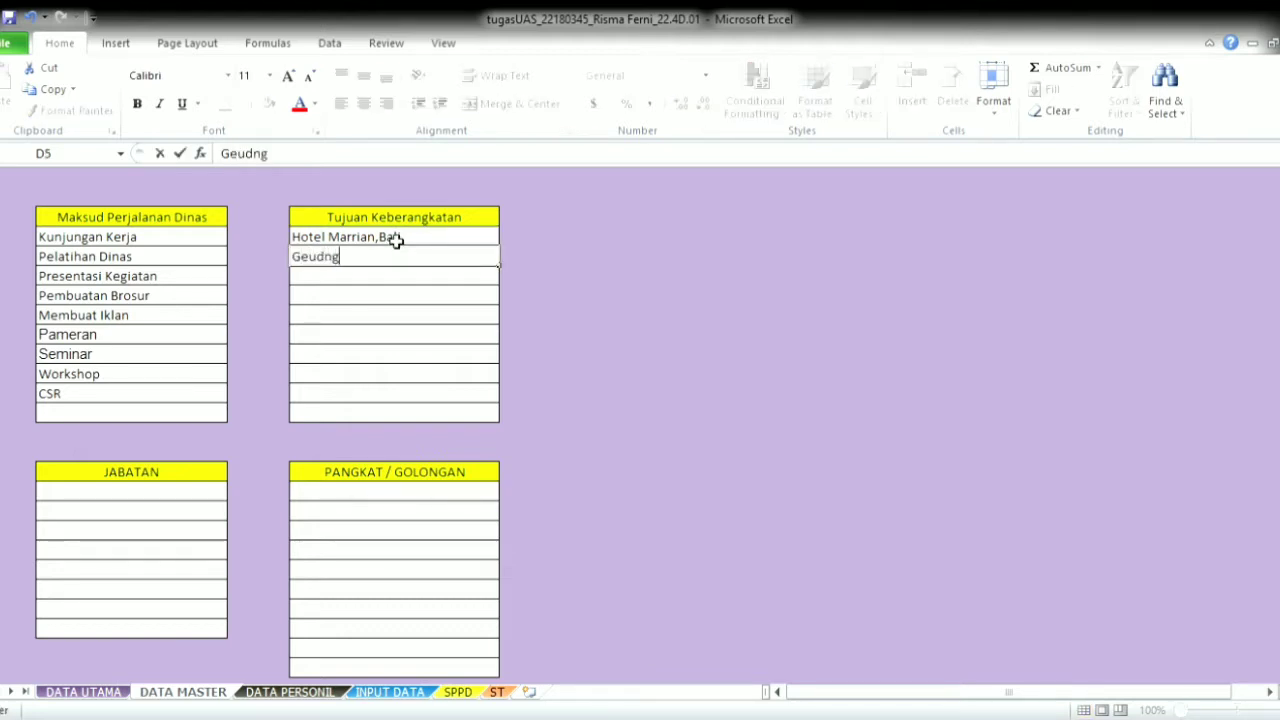
{"action": "key", "text": "BackSpace"}
{"action": "key", "text": "BackSpace"}
{"action": "key", "text": "BackSpace"}
{"action": "key", "text": "BackSpace"}
{"action": "type", "text": "dugn"}
{"action": "key", "text": "BackSpace"}
{"action": "key", "text": "BackSpace"}
{"action": "type", "text": "ng kesei"}
{"action": "key", "text": "BackSpace"}
{"action": "key", "text": "BackSpace"}
{"action": "key", "text": "BackSpace"}
{"action": "key", "text": "BackSpace"}
{"action": "key", "text": "BackSpace"}
{"action": "type", "text": "K"}
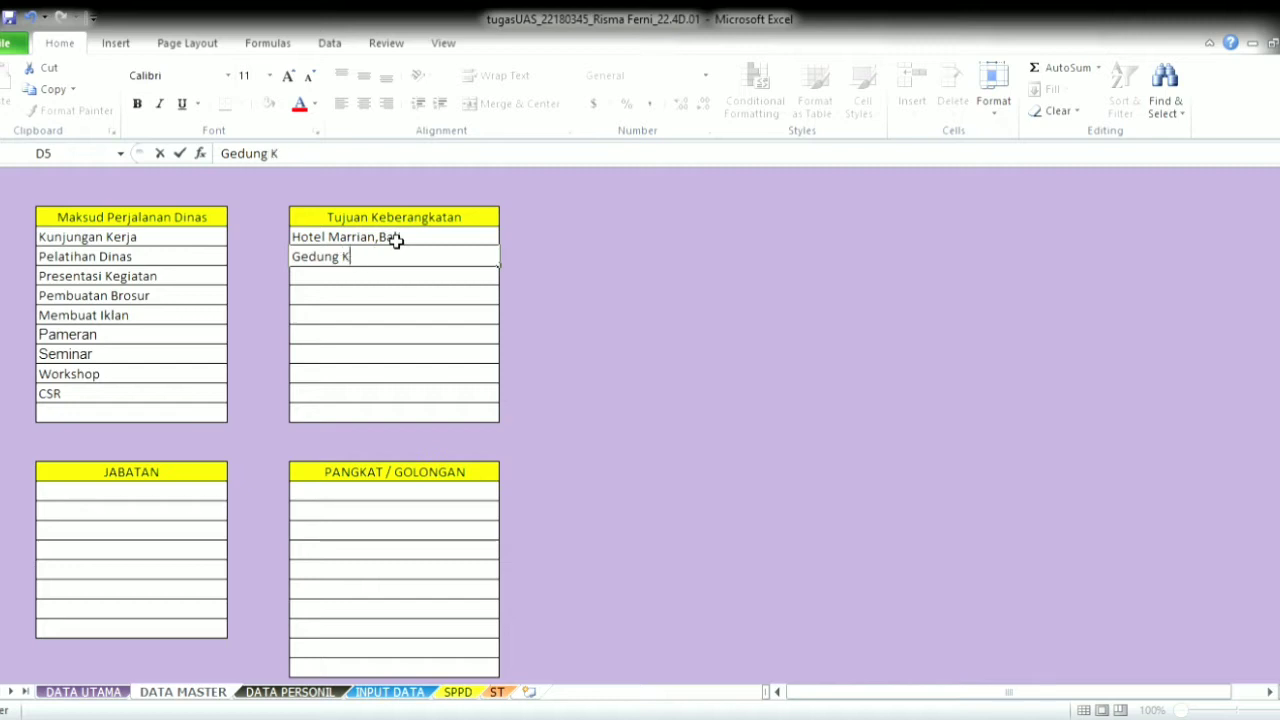
{"action": "type", "text": "esenian"}
{"action": "key", "text": "Return"}
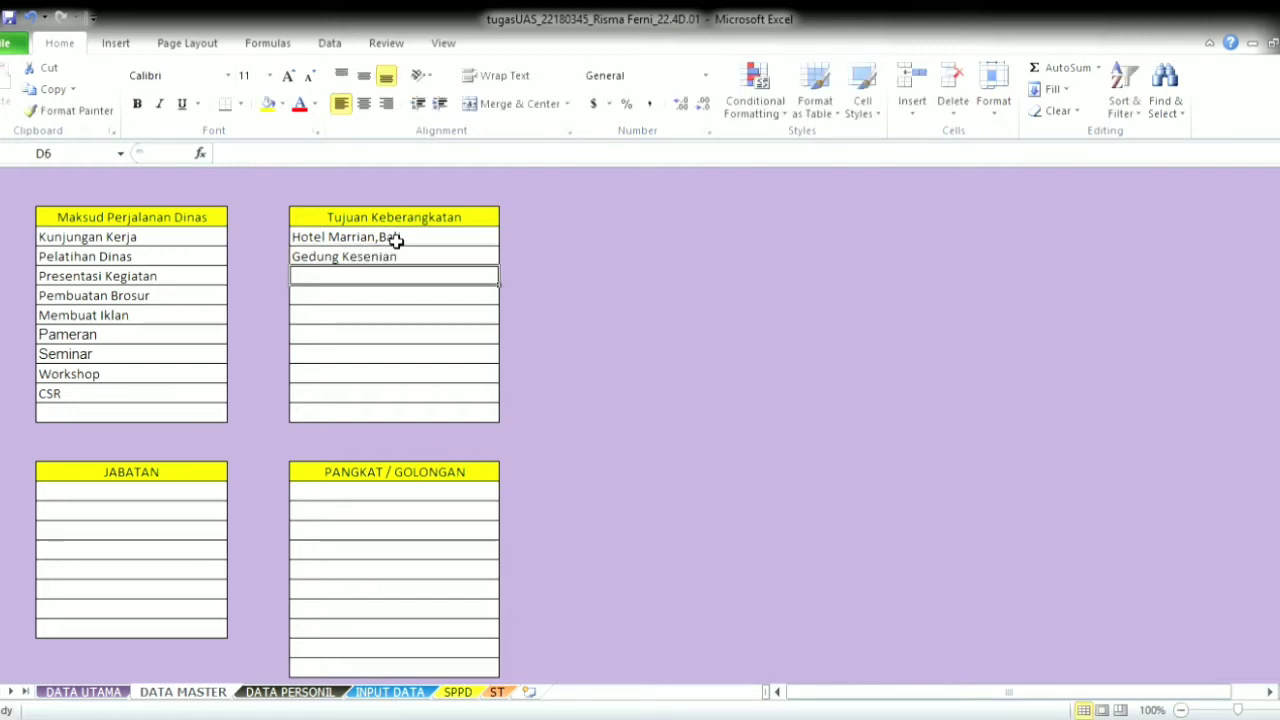
{"action": "type", "text": "Gedung "}
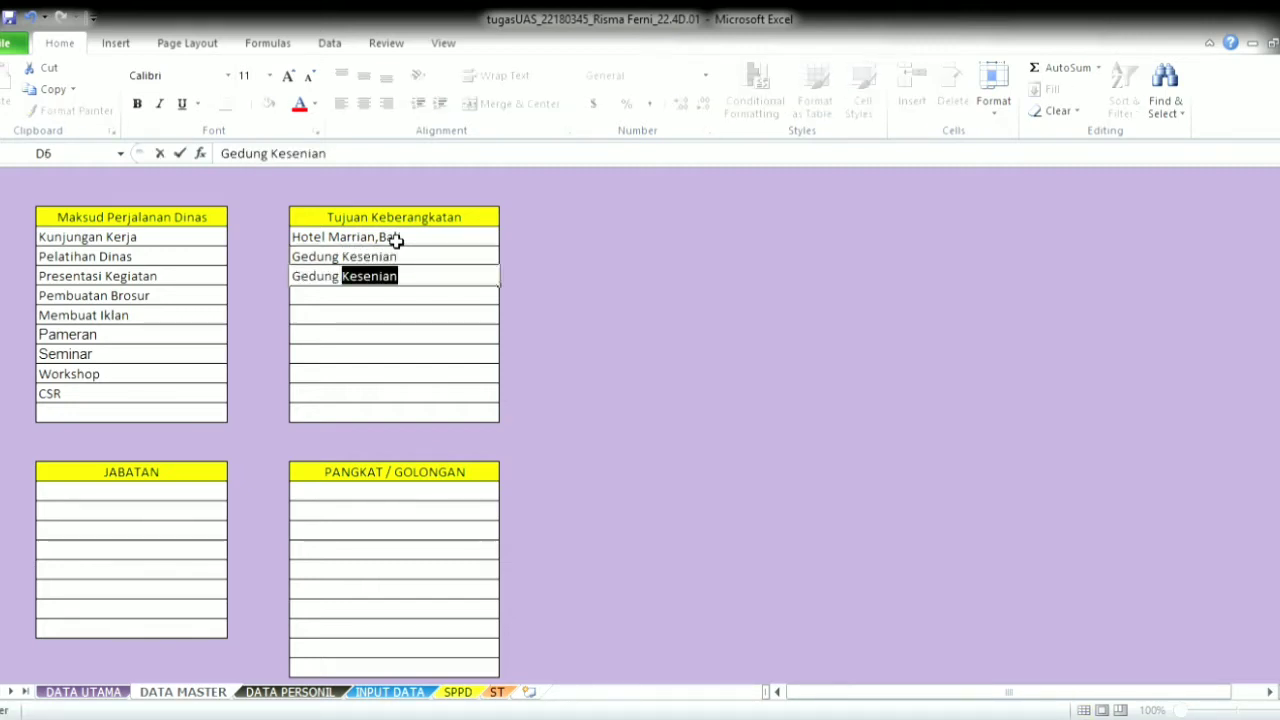
{"action": "type", "text": "Pemuda"}
{"action": "key", "text": "Return"}
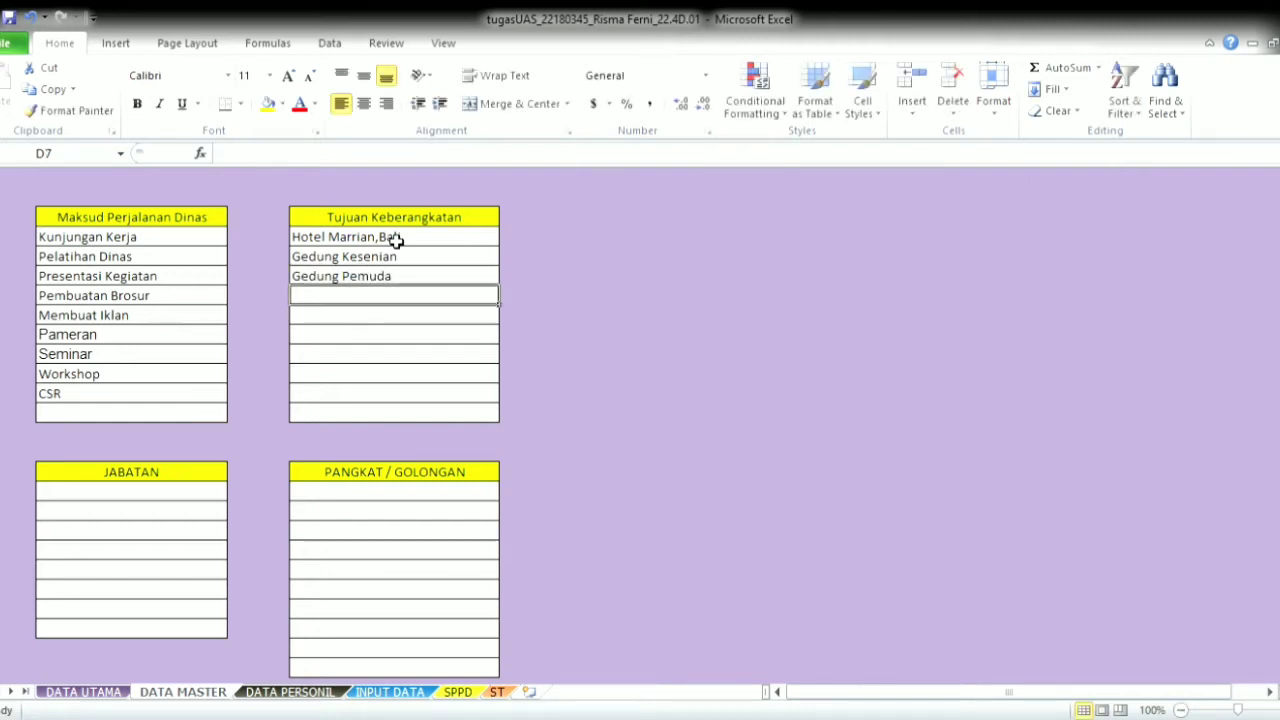
{"action": "type", "text": "CV"}
{"action": "type", "text": ". Garuda S"}
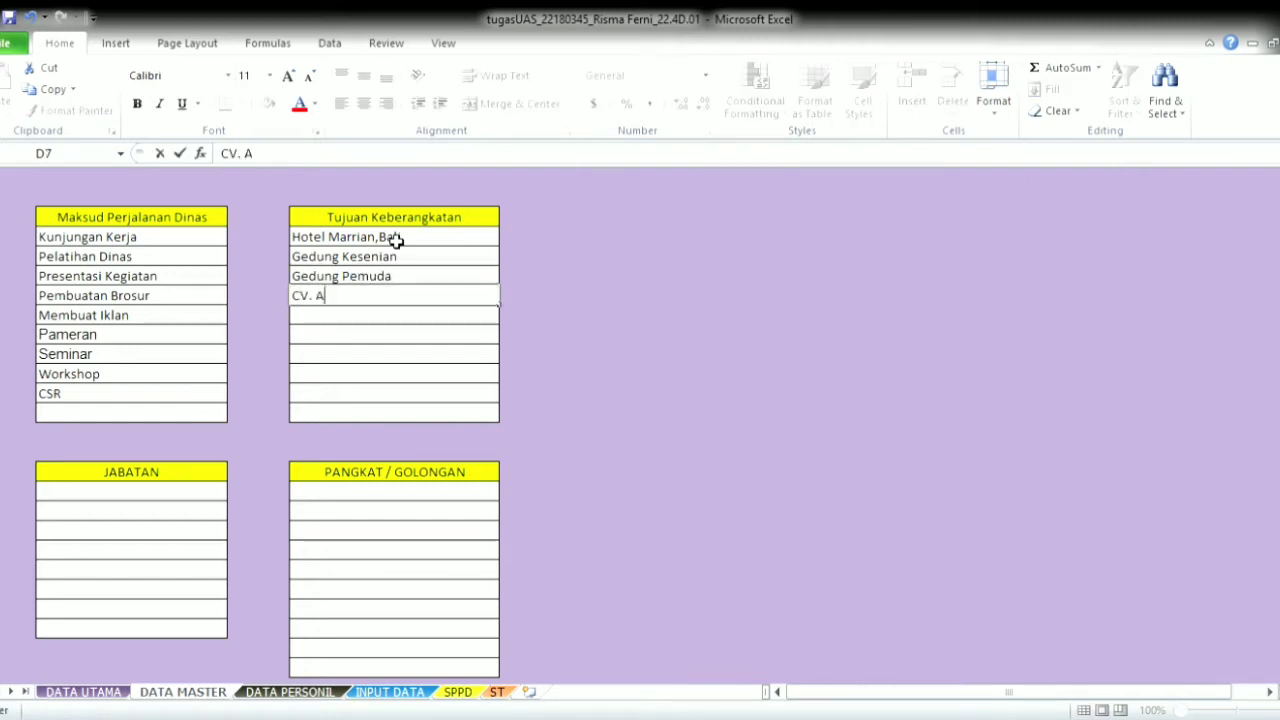
{"action": "type", "text": "ejahtera"}
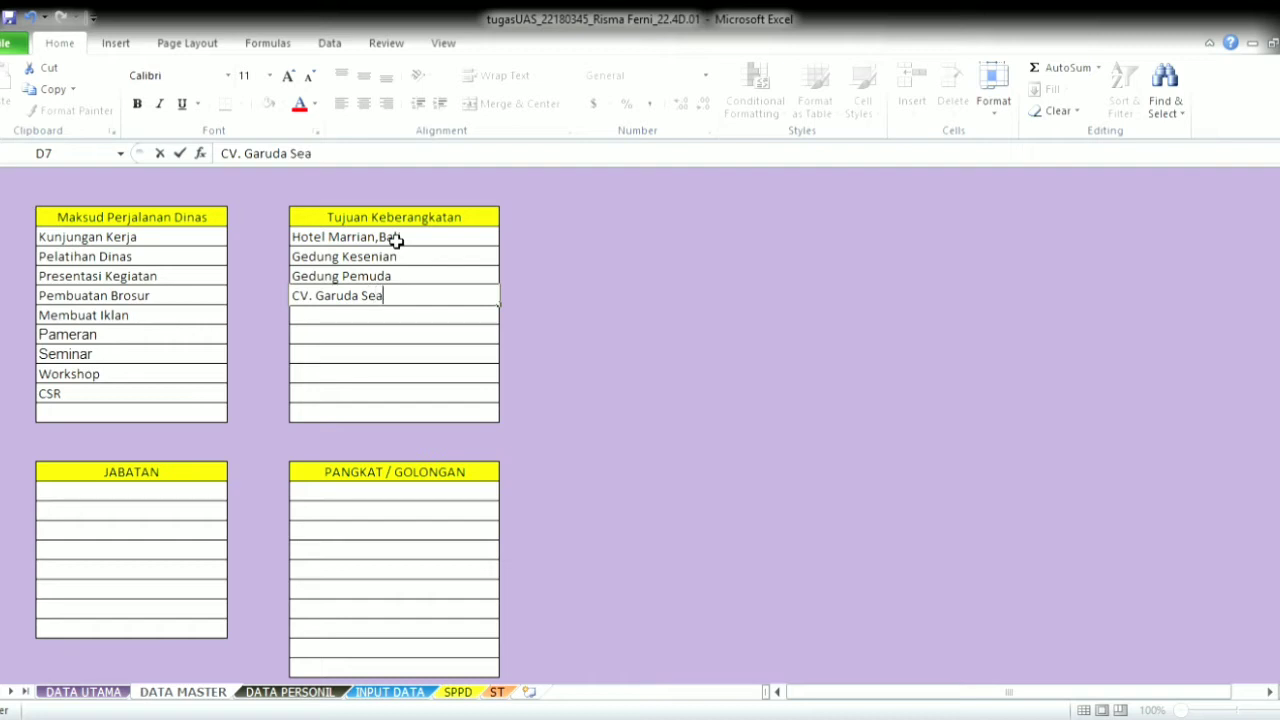
- Type DIREKTUR, STAFF ADMINISTRASI, SUPERVISOR and MANAGER into the JABATAN column from B17
{"action": "left_click", "coordinate": [144, 498]}
{"action": "type", "text": "Direktu"}
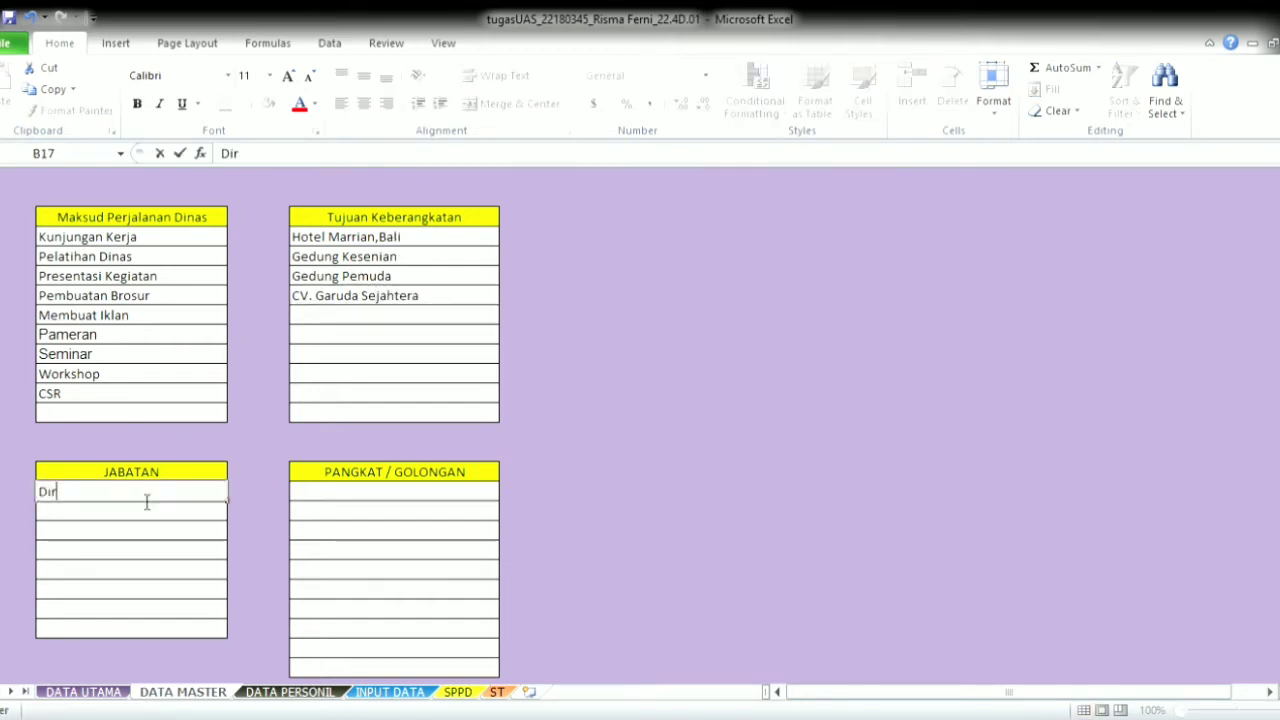
{"action": "key", "text": "BackSpace"}
{"action": "key", "text": "BackSpace"}
{"action": "key", "text": "BackSpace"}
{"action": "key", "text": "BackSpace"}
{"action": "key", "text": "BackSpace"}
{"action": "key", "text": "BackSpace"}
{"action": "type", "text": "IREKTUR"}
{"action": "key", "text": "Return"}
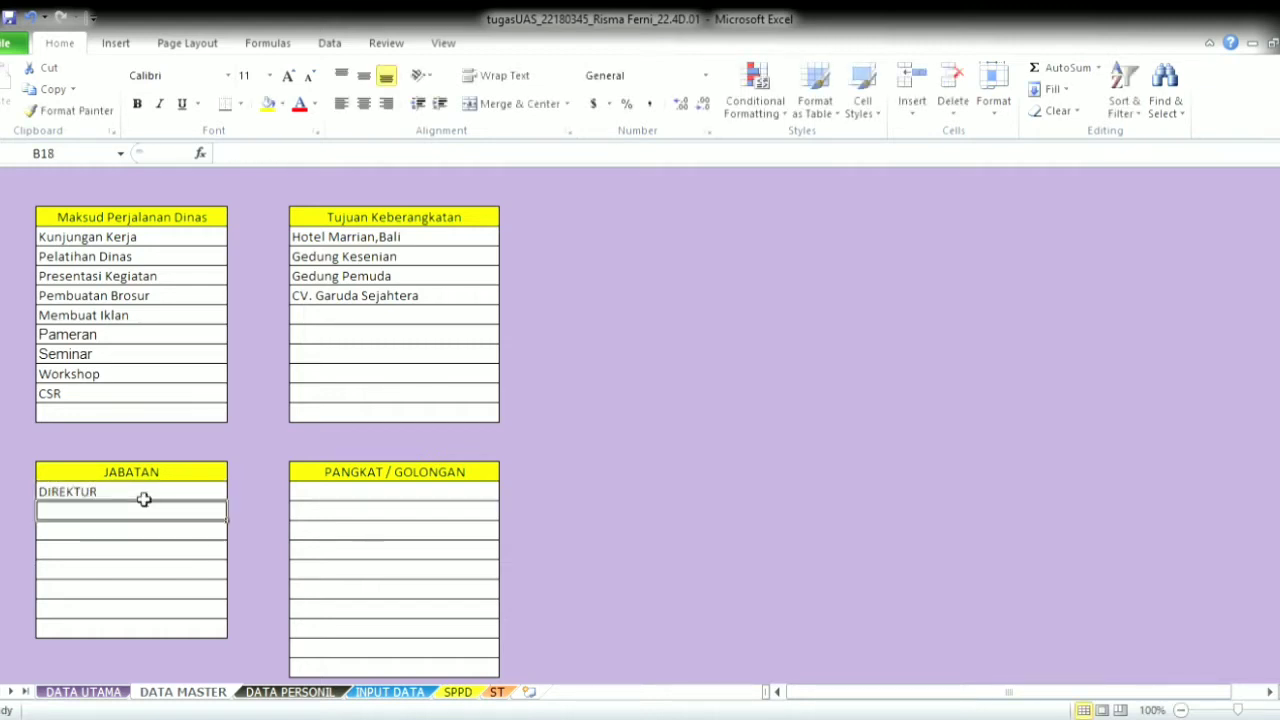
{"action": "type", "text": "STAF"}
{"action": "key", "text": "BackSpace"}
{"action": "key", "text": "BackSpace"}
{"action": "key", "text": "BackSpace"}
{"action": "type", "text": "T"}
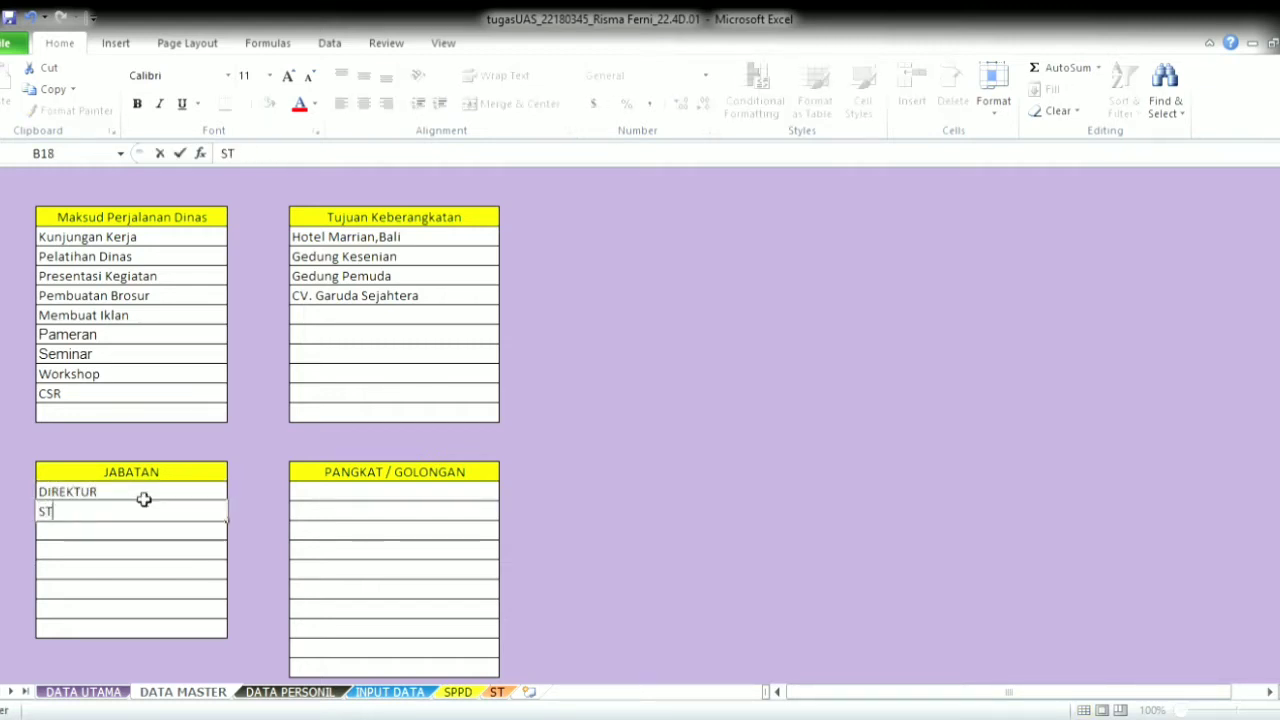
{"action": "type", "text": "AFF ADMINISTR"}
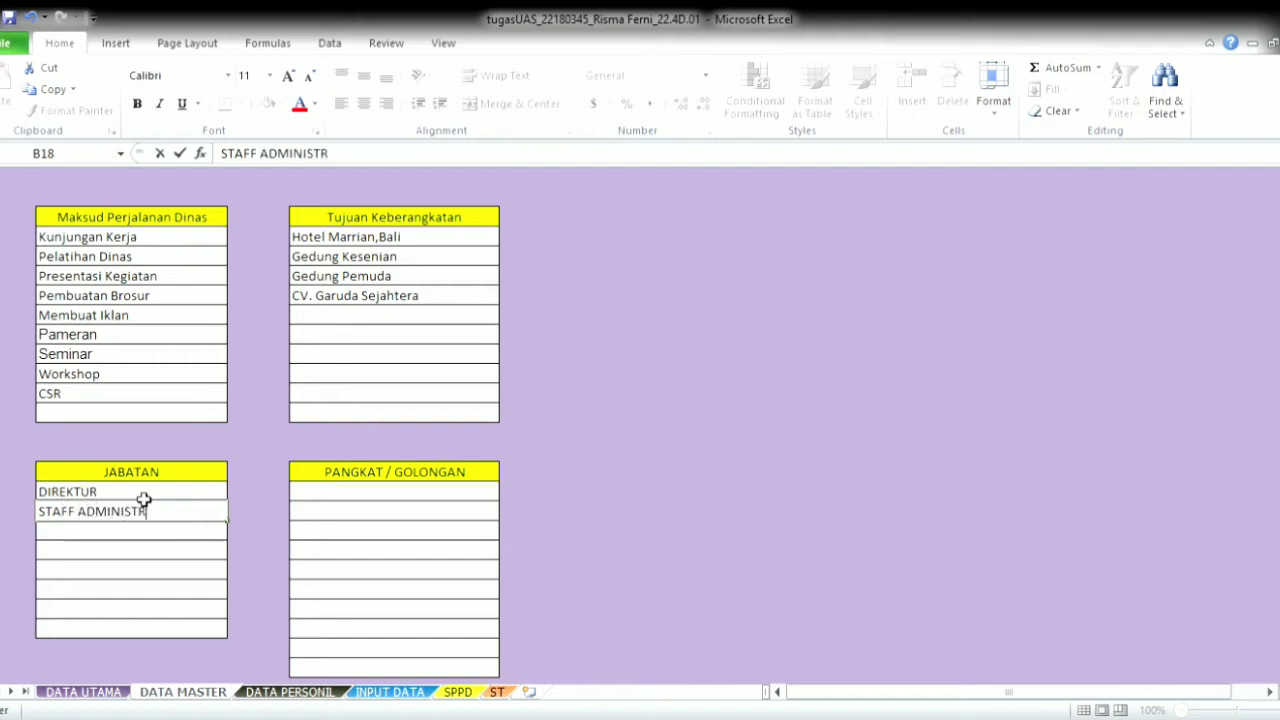
{"action": "type", "text": "ASI"}
{"action": "key", "text": "Return"}
{"action": "type", "text": "SUPER"}
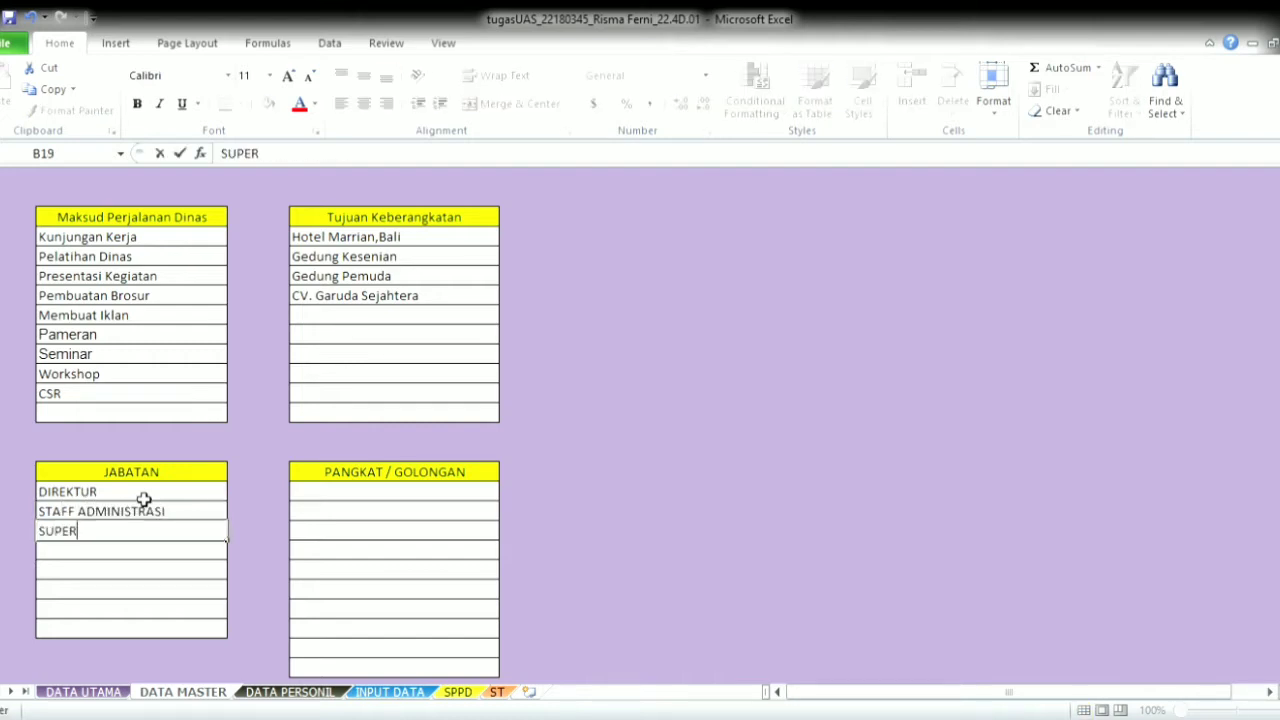
{"action": "type", "text": "VISOR"}
{"action": "key", "text": "Return"}
{"action": "type", "text": "MANAG"}
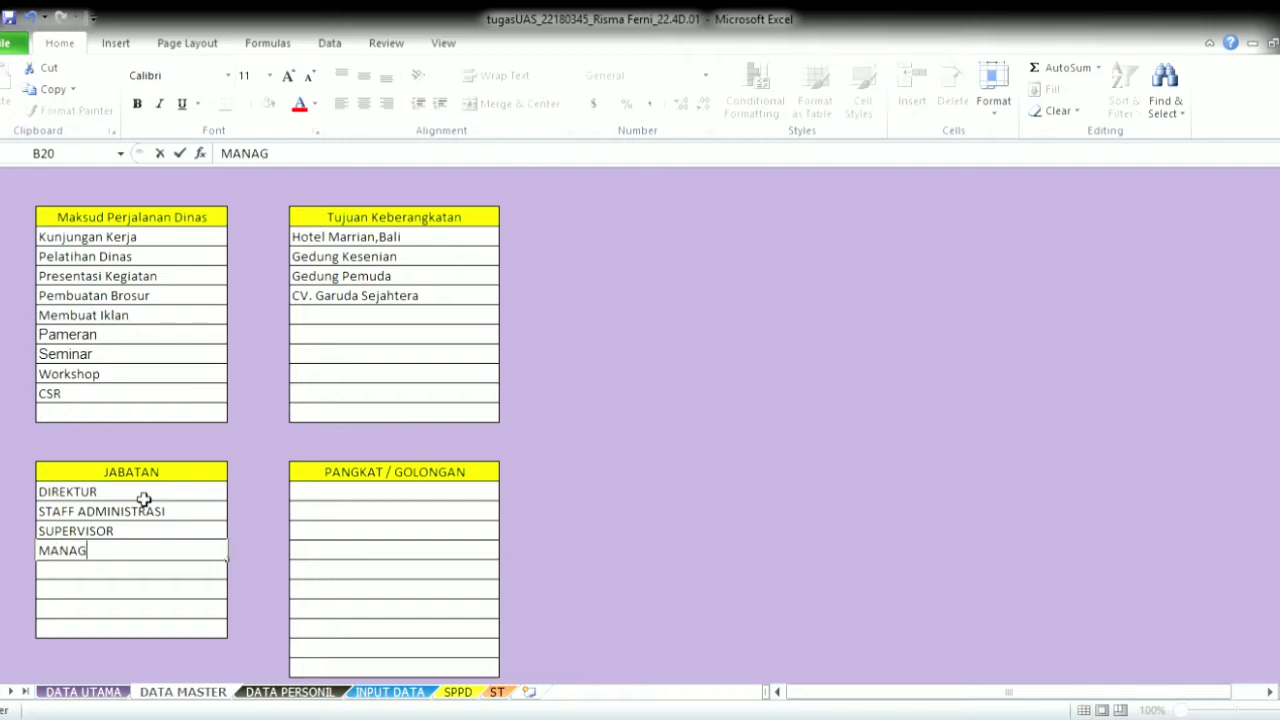
{"action": "type", "text": "ER"}
{"action": "left_click", "coordinate": [311, 496]}
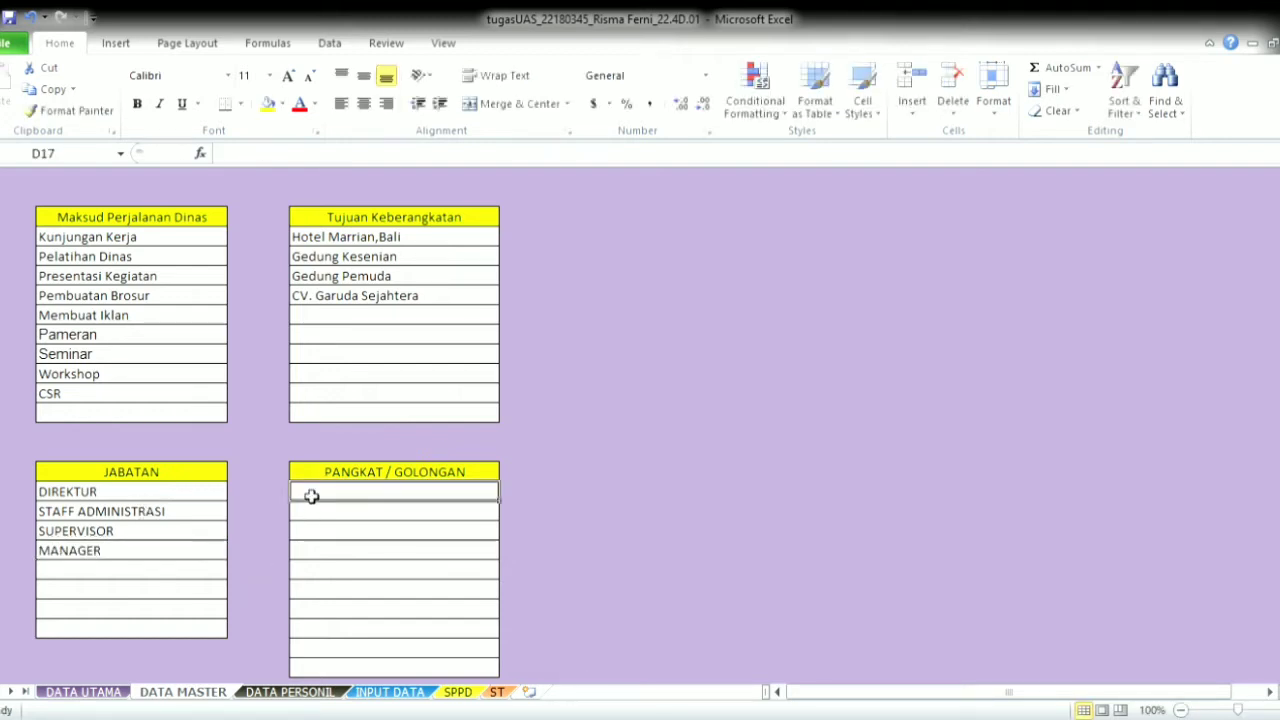
- Enter ranks Deputi General Manager, General Manager and Senior Manager
{"action": "type", "text": "DAPARTEMEN"}
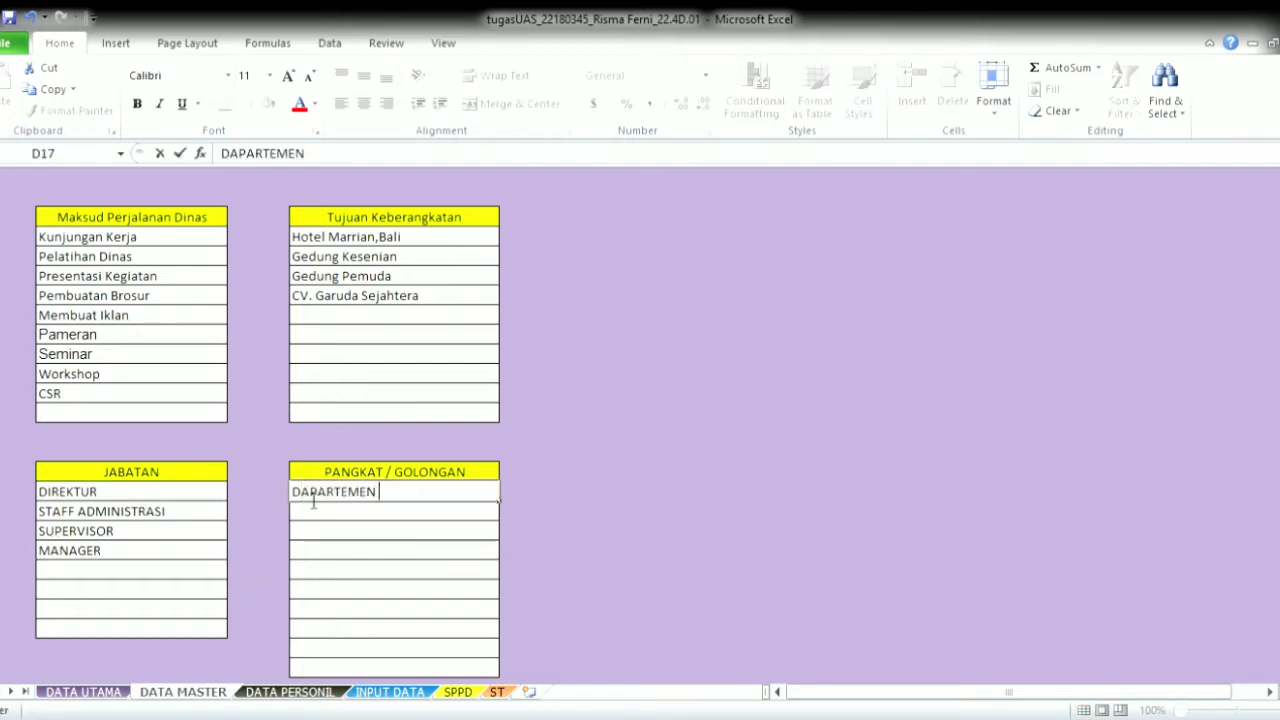
{"action": "key", "text": "BackSpace"}
{"action": "key", "text": "BackSpace"}
{"action": "key", "text": "BackSpace"}
{"action": "key", "text": "BackSpace"}
{"action": "key", "text": "BackSpace"}
{"action": "key", "text": "BackSpace"}
{"action": "key", "text": "BackSpace"}
{"action": "key", "text": "BackSpace"}
{"action": "key", "text": "BackSpace"}
{"action": "key", "text": "BackSpace"}
{"action": "type", "text": "a"}
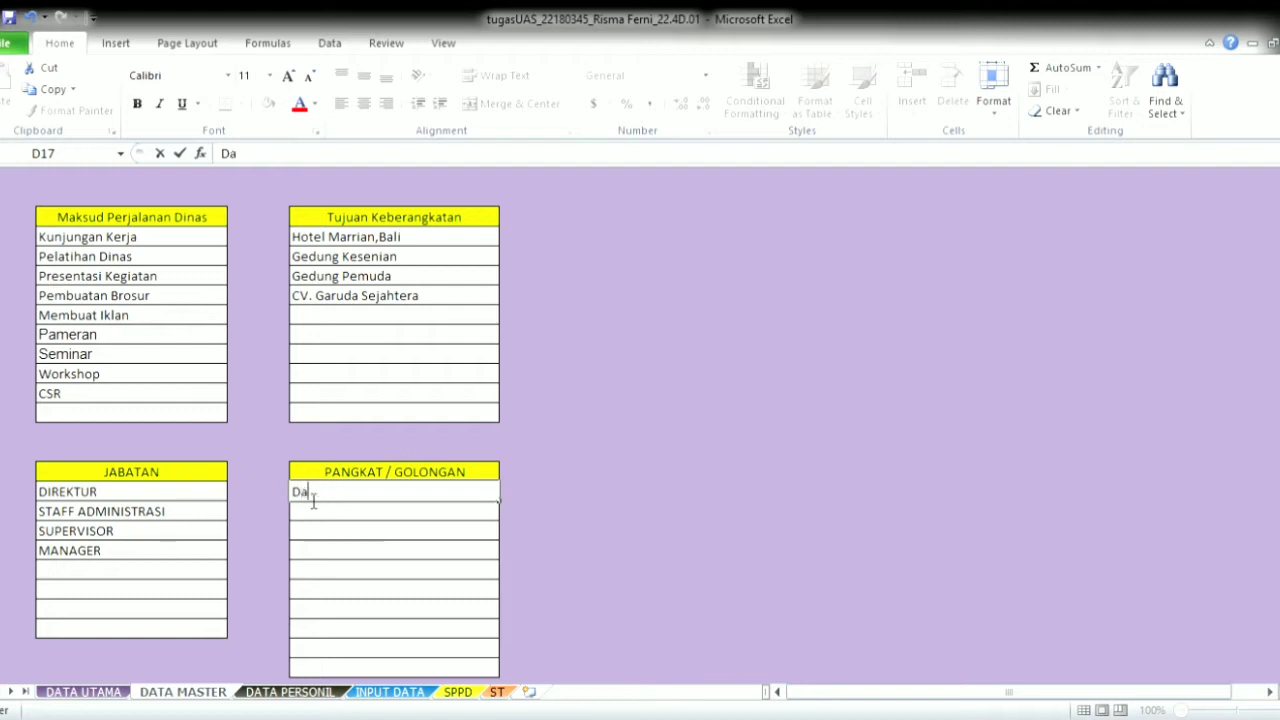
{"action": "type", "text": "pa"}
{"action": "key", "text": "BackSpace"}
{"action": "key", "text": "BackSpace"}
{"action": "key", "text": "BackSpace"}
{"action": "type", "text": "eputi Gene"}
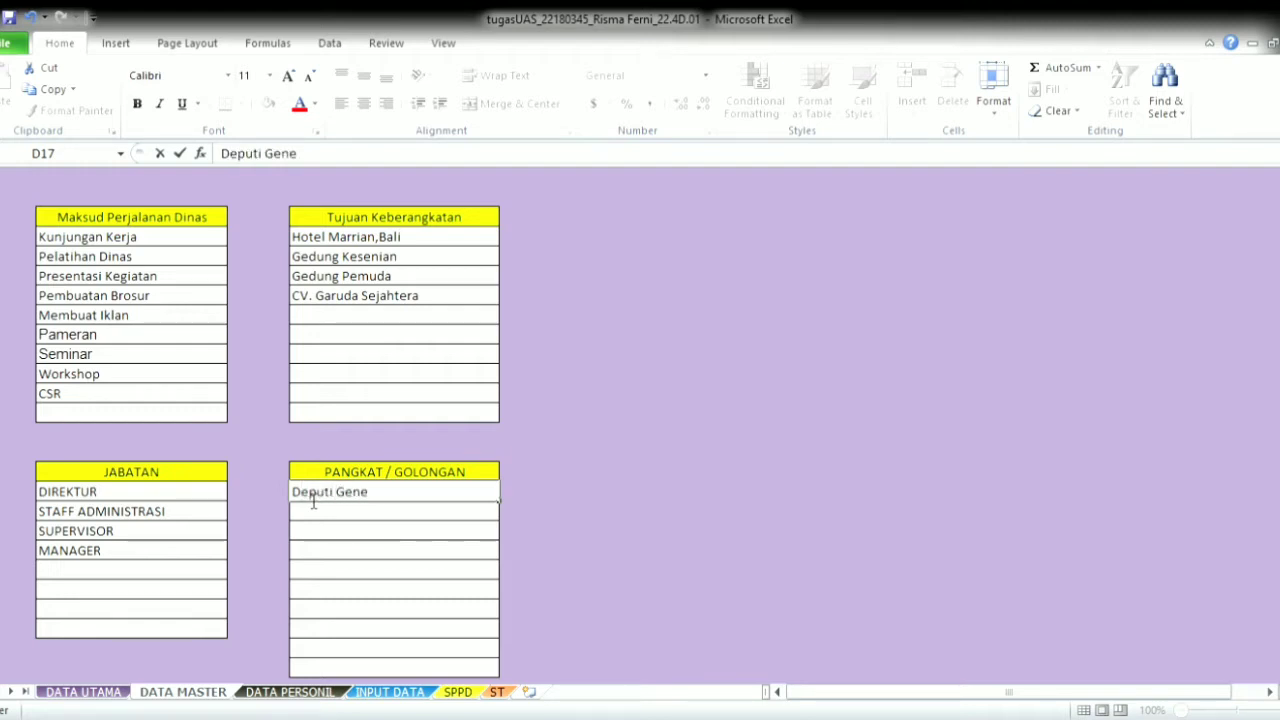
{"action": "type", "text": "ral Manager"}
{"action": "key", "text": "Return"}
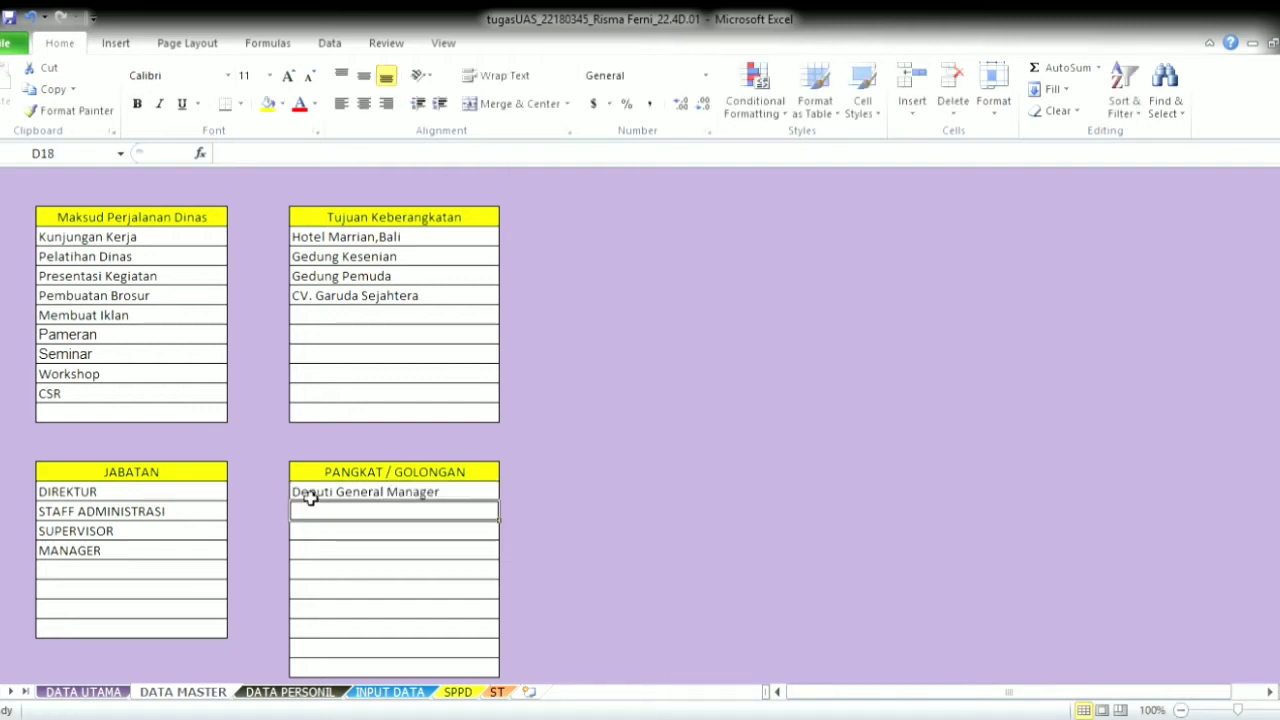
{"action": "type", "text": "General Manager"}
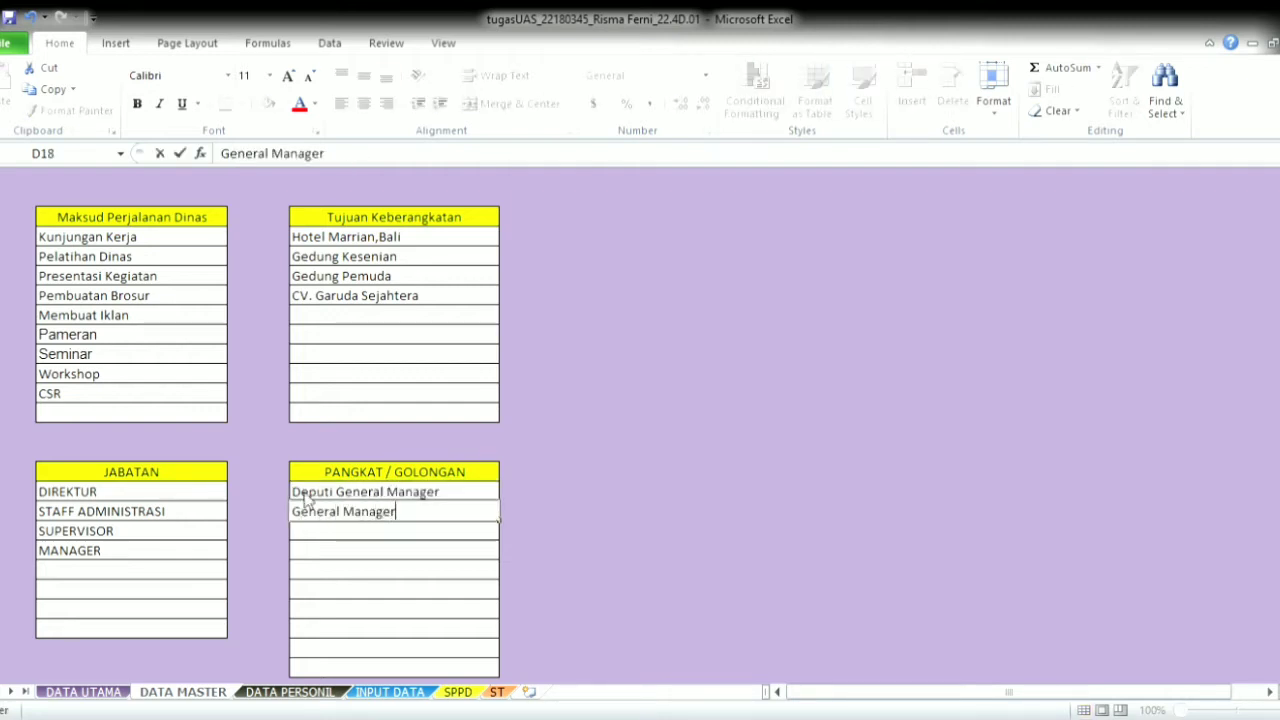
{"action": "key", "text": "Return"}
{"action": "type", "text": "Senio"}
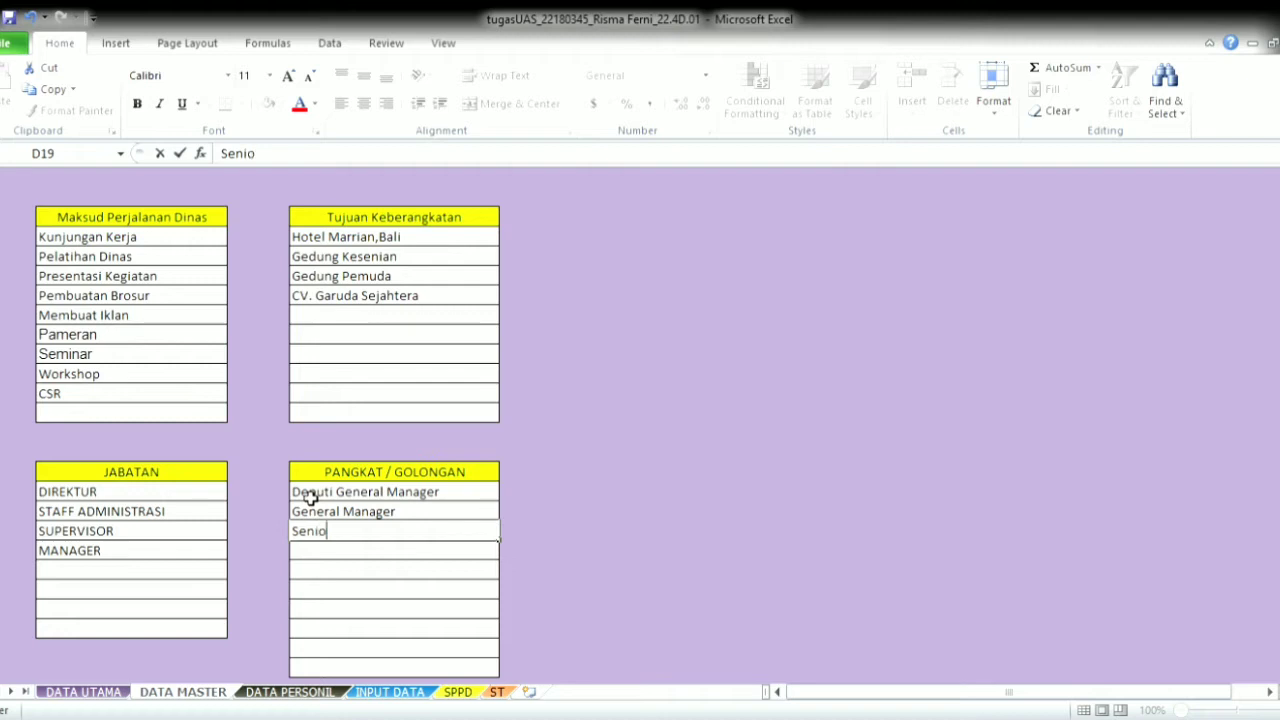
{"action": "type", "text": "r Manager"}
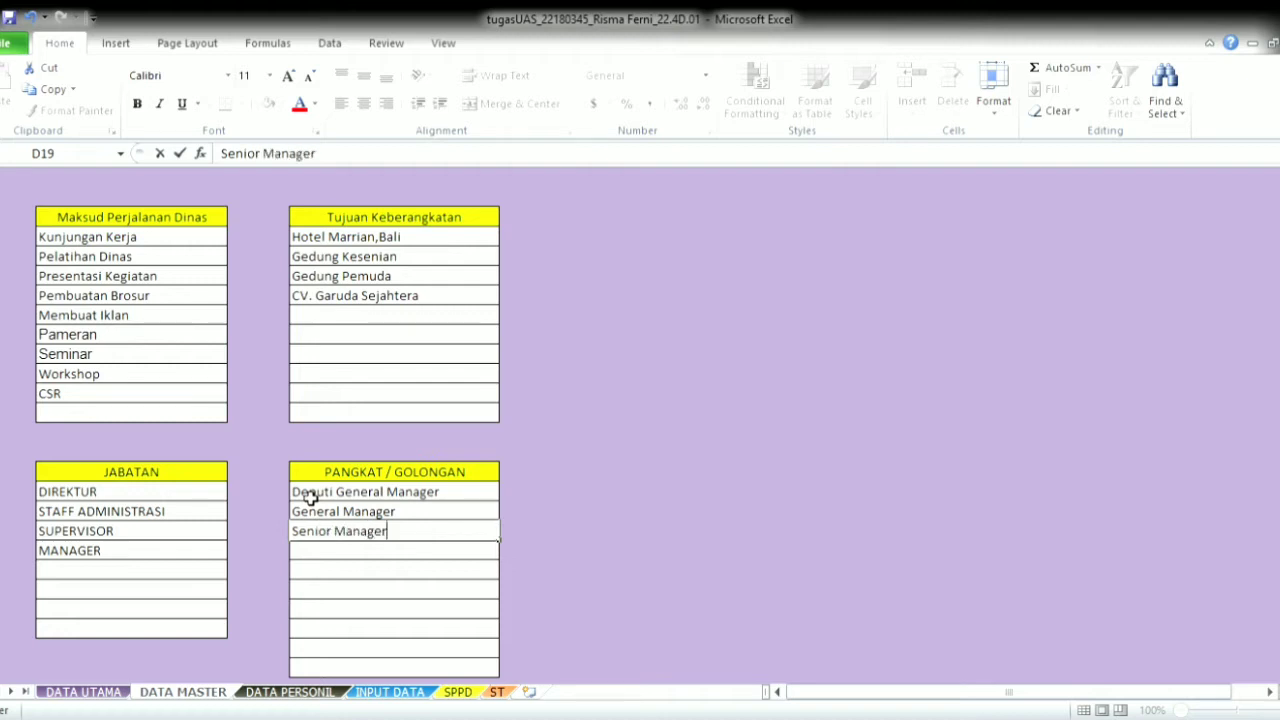
{"action": "key", "text": "Return"}
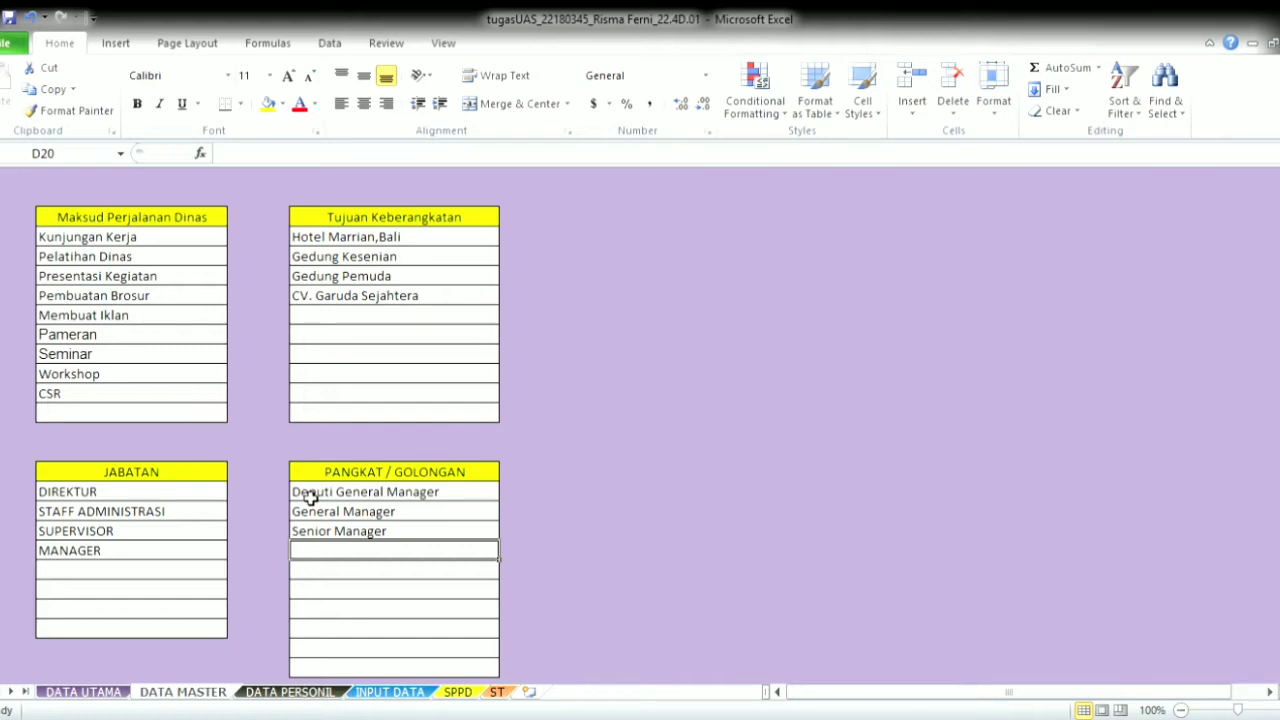
- Add ranks Senior Staff Administrasi, Junior Staff Administrasi, Senior Manager and Junior Manager
{"action": "type", "text": "Senior "}
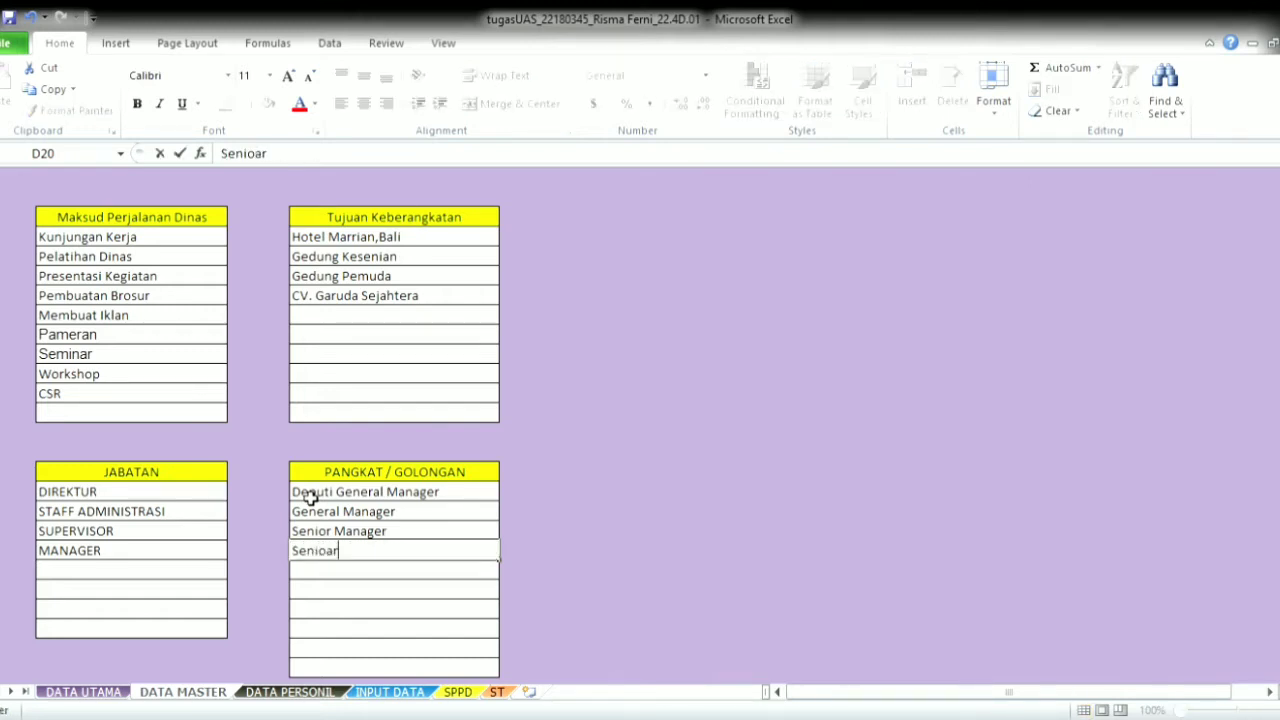
{"action": "type", "text": "Sta"}
{"action": "key", "text": "BackSpace"}
{"action": "type", "text": "taff Administrasi"}
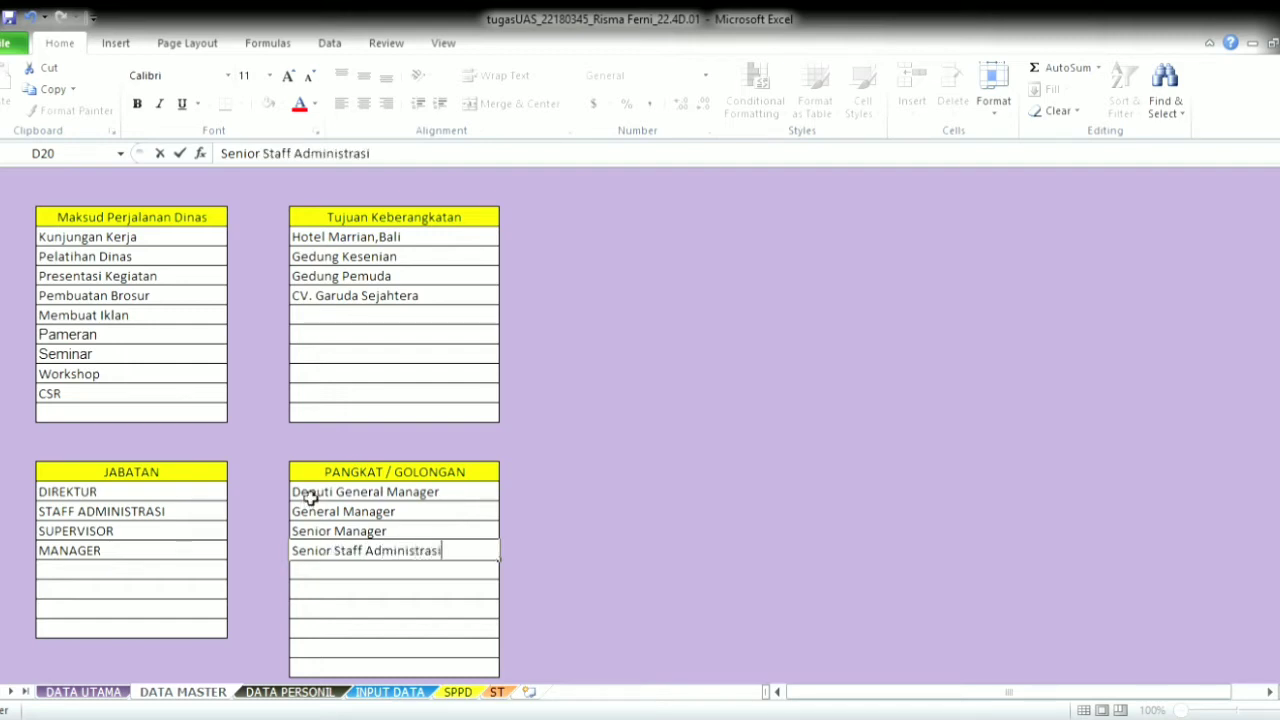
{"action": "key", "text": "Return"}
{"action": "type", "text": "Junior"}
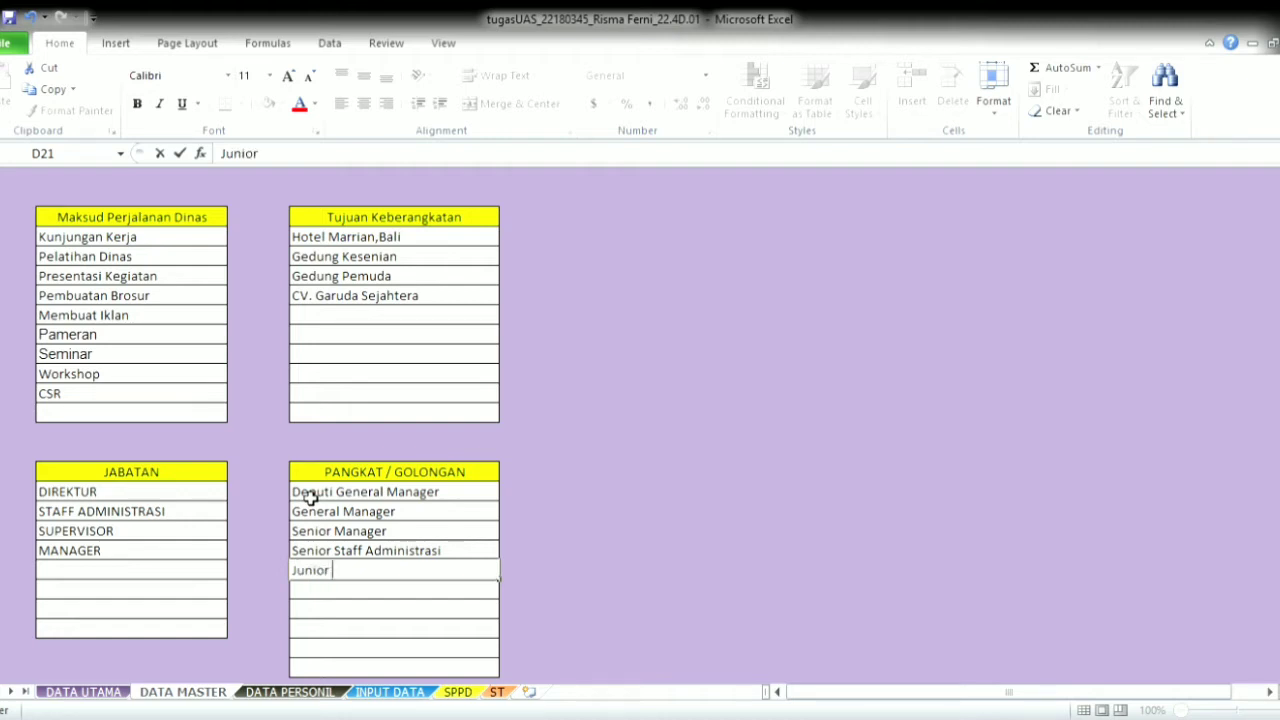
{"action": "type", "text": " Staff Adminis"}
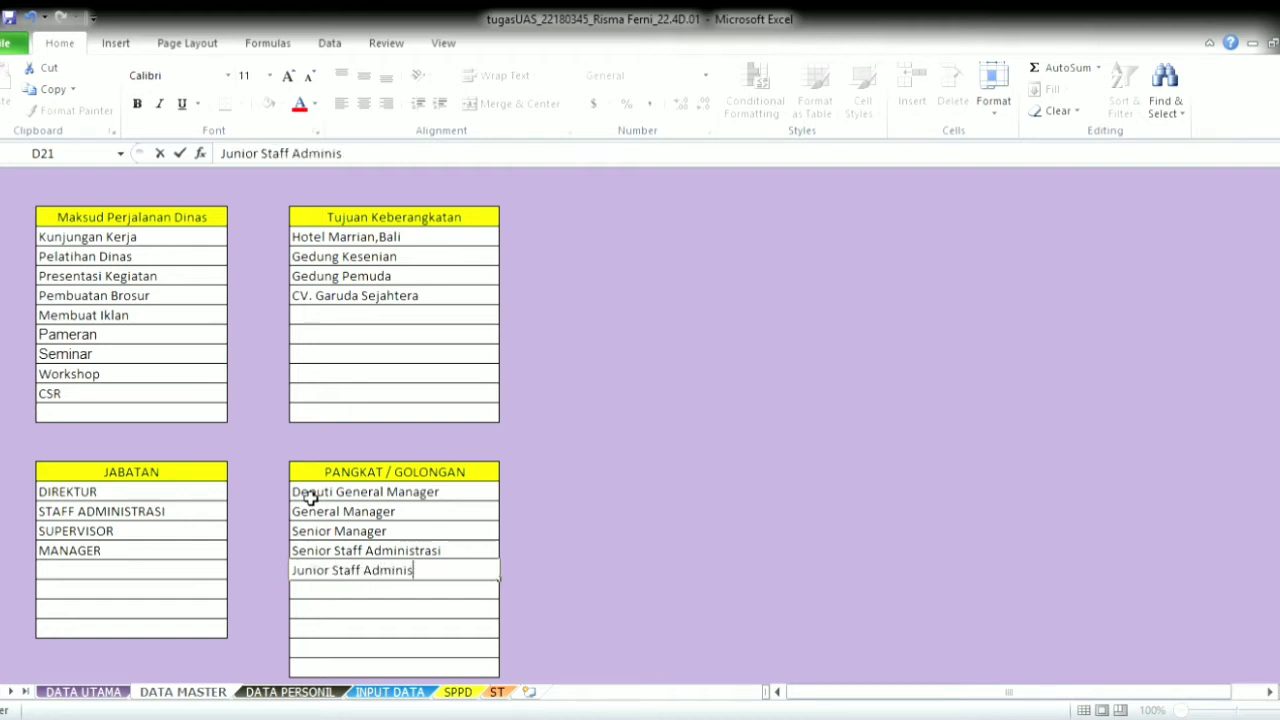
{"action": "type", "text": "trasi"}
{"action": "key", "text": "Return"}
{"action": "type", "text": "Senior"}
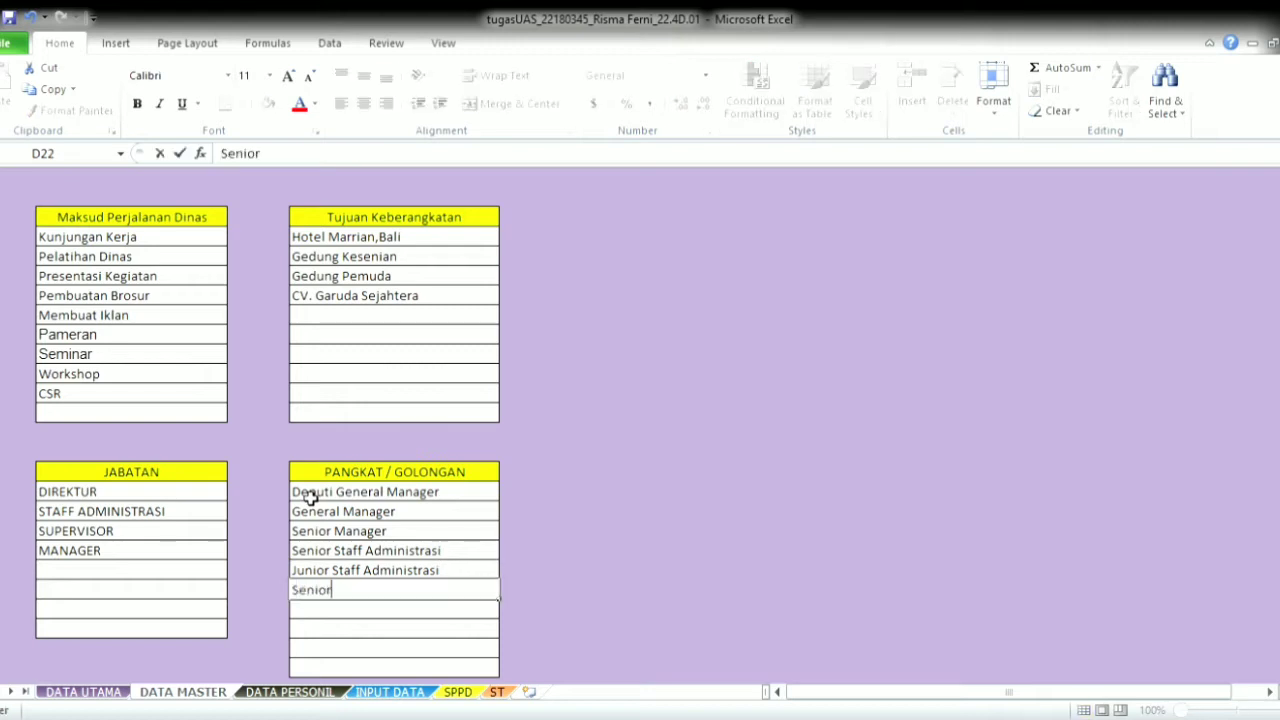
{"action": "type", "text": " Manager"}
{"action": "key", "text": "Return"}
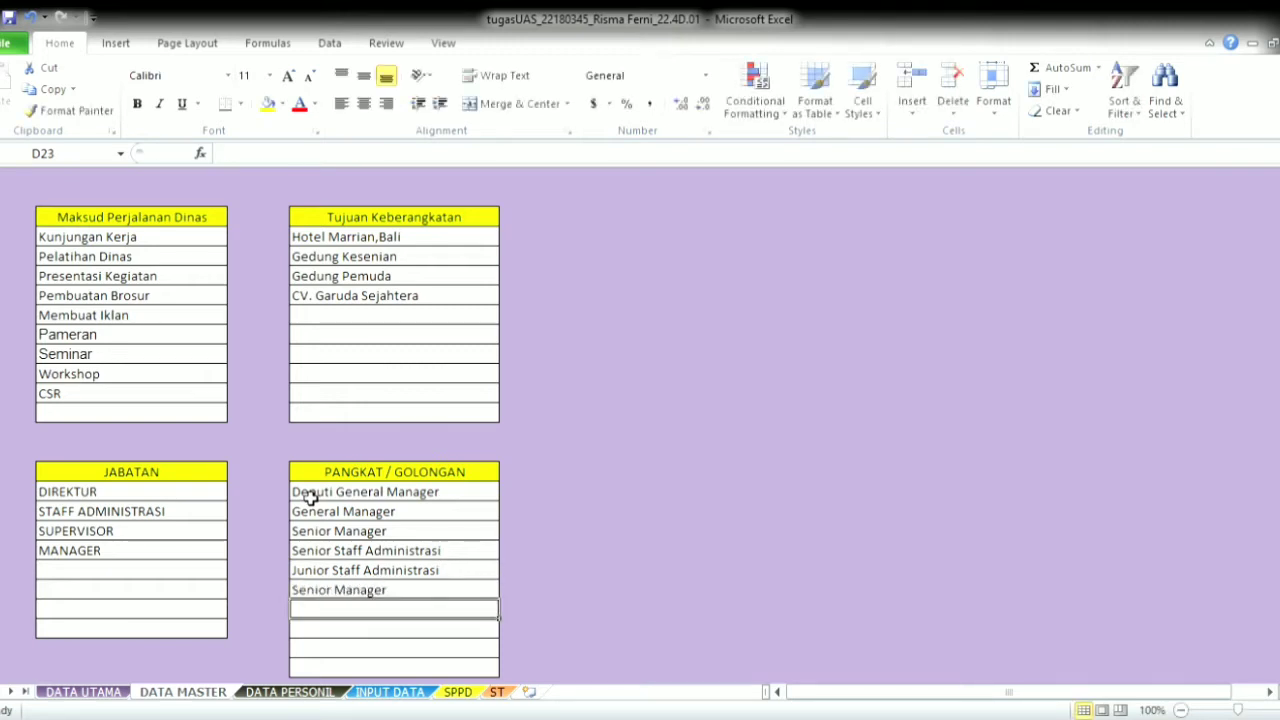
{"action": "type", "text": "Junior Manag"}
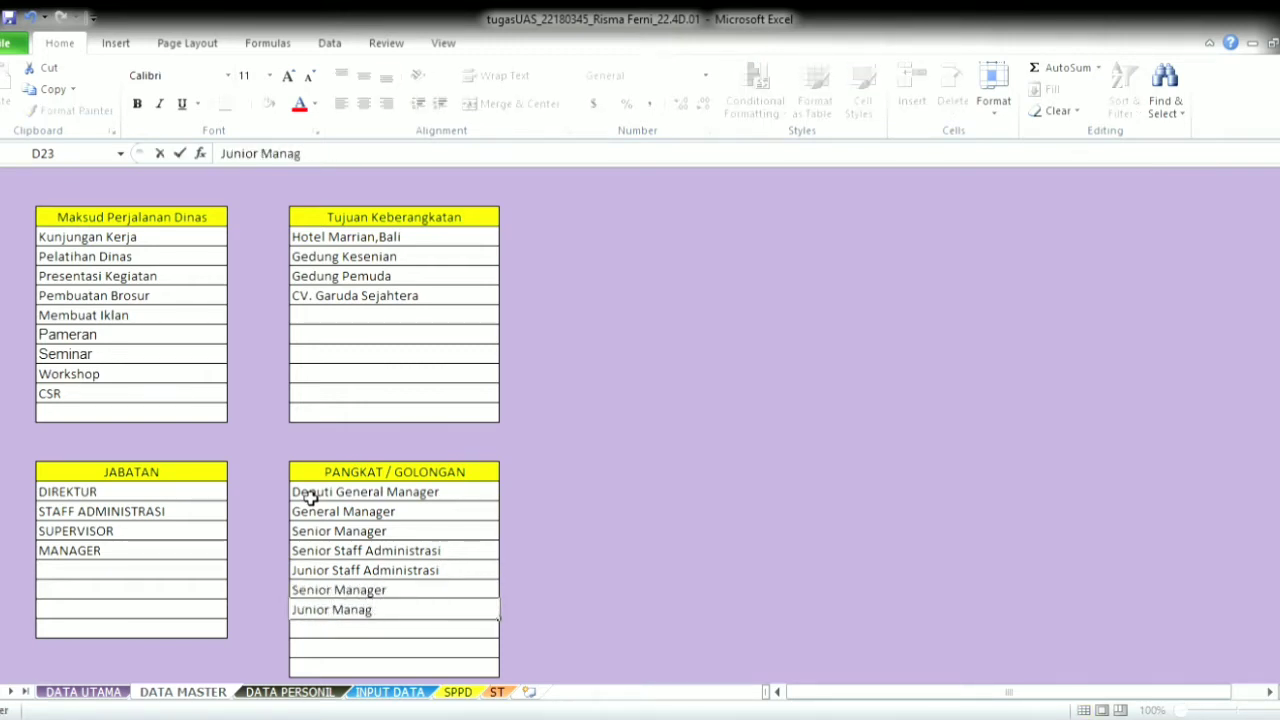
{"action": "type", "text": "er"}
{"action": "left_click", "coordinate": [290, 692]}
- Add employee 01's name and NIP with rank Deputi General Manager and position Direktur
{"action": "left_click", "coordinate": [121, 291]}
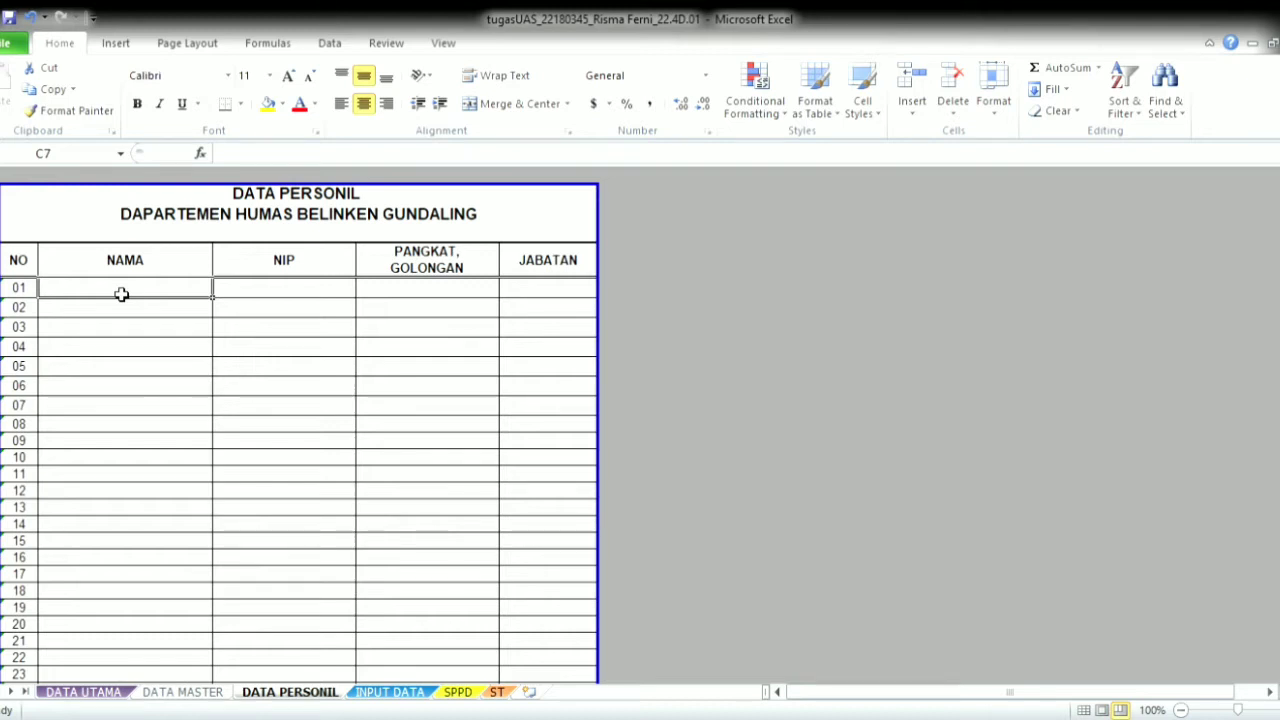
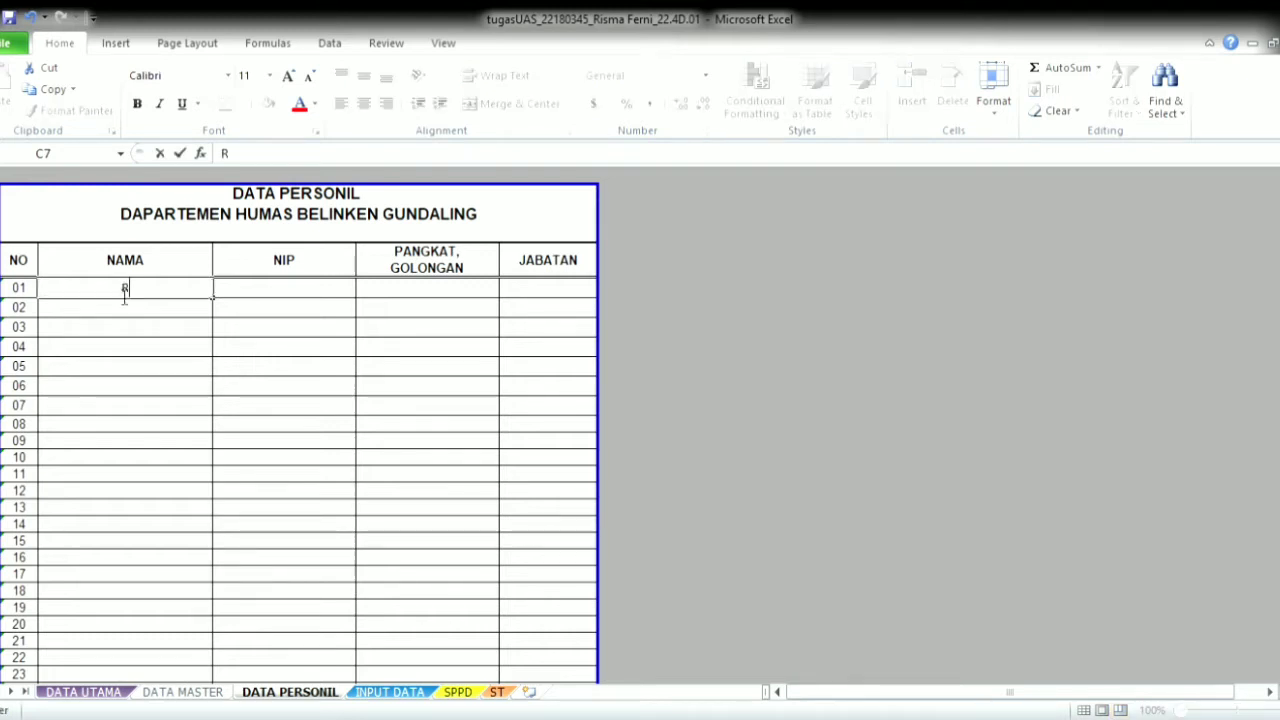
{"action": "key", "text": "Tab"}
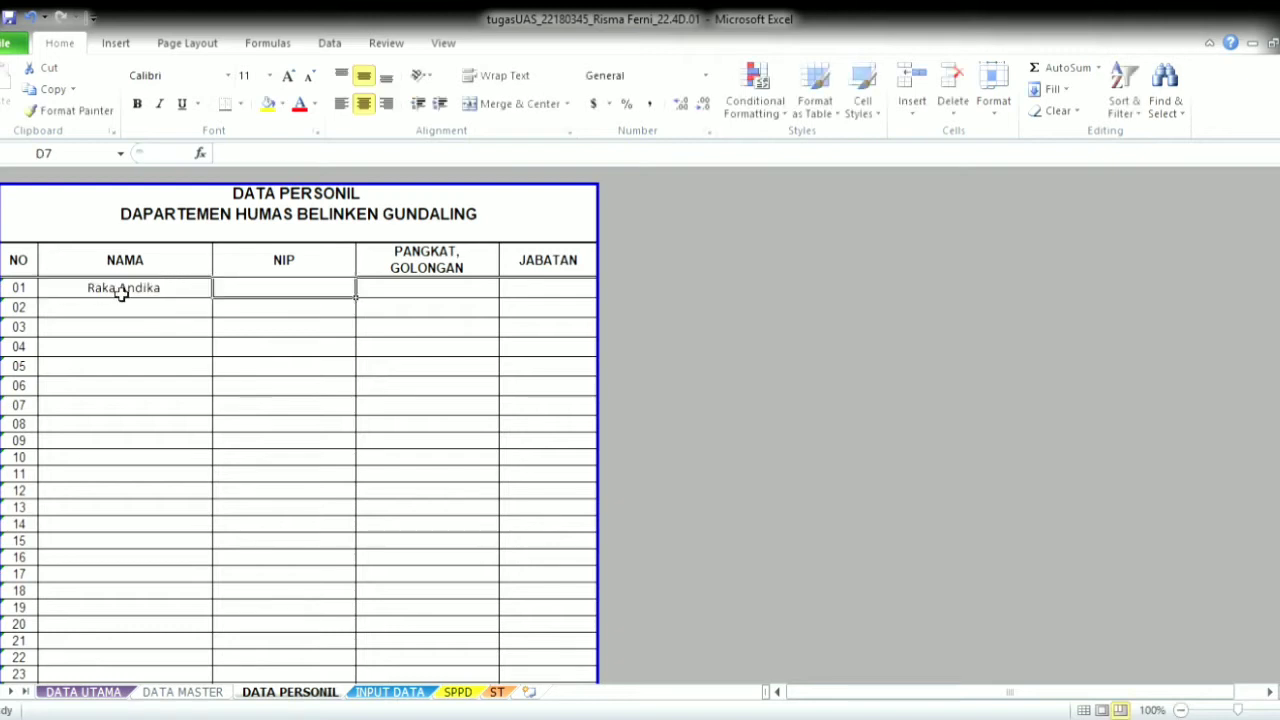
{"action": "type", "text": "10121998"}
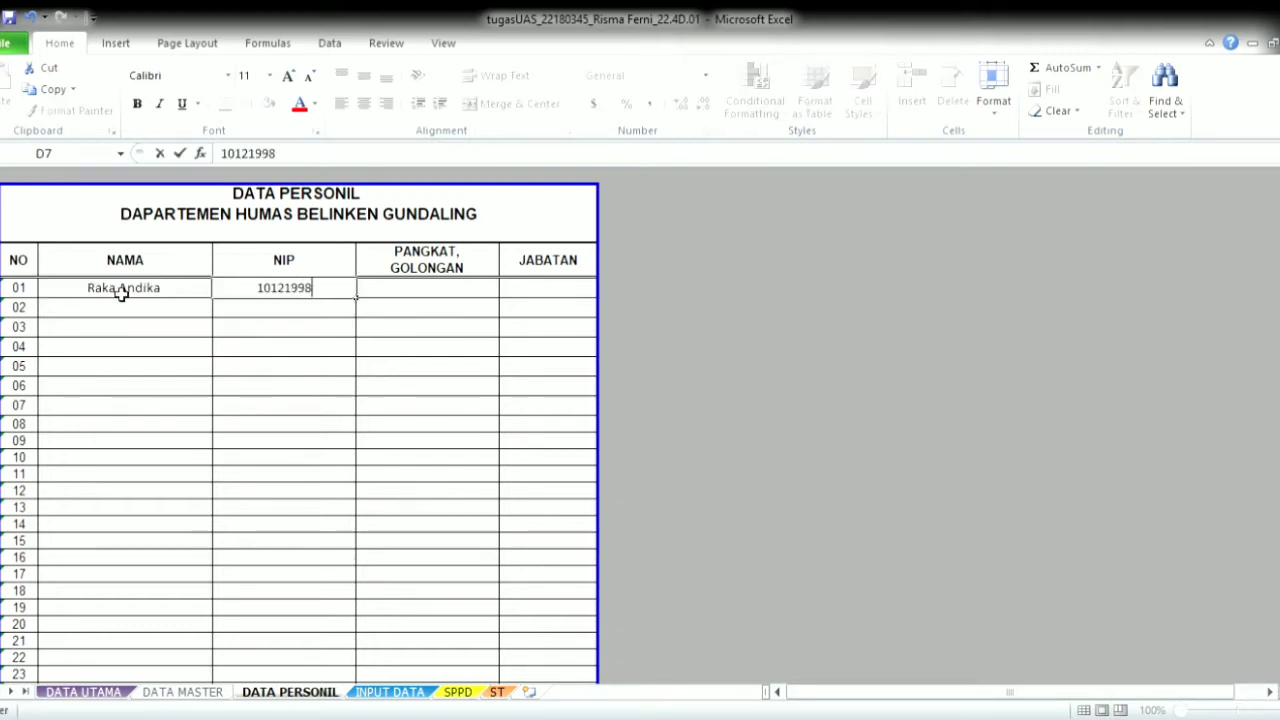
{"action": "key", "text": "Tab"}
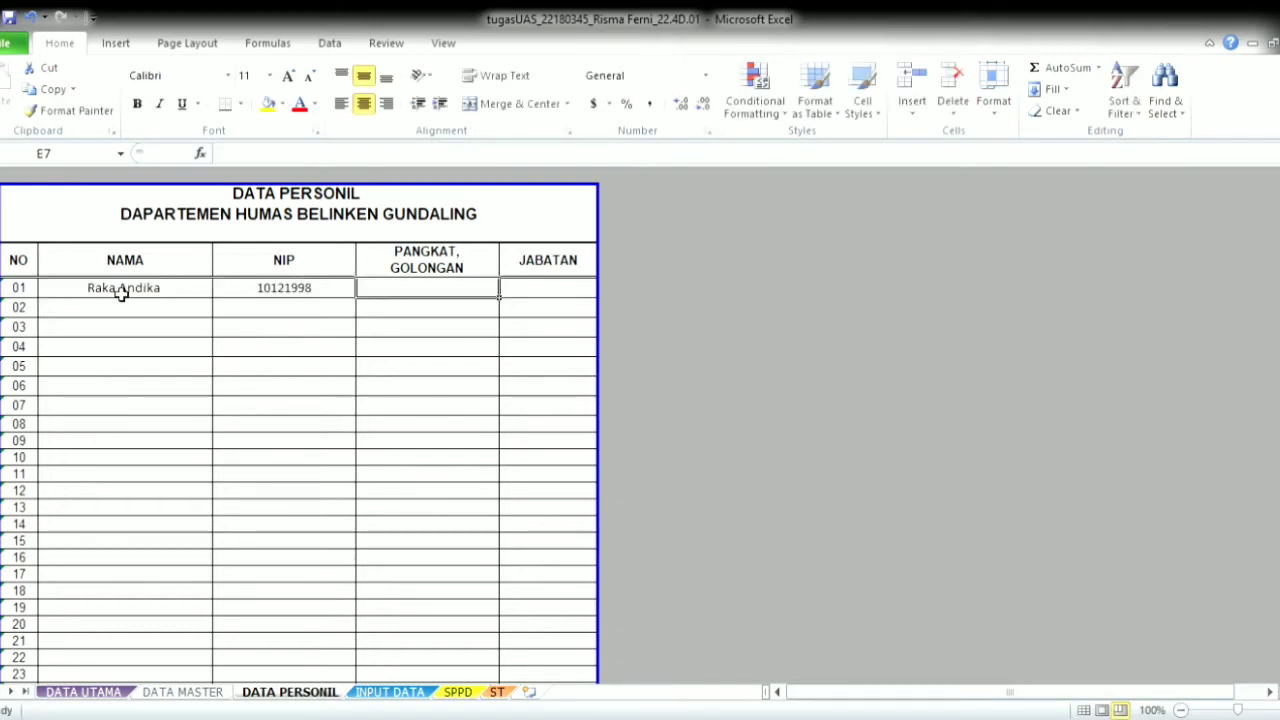
{"action": "type", "text": "Deputi "}
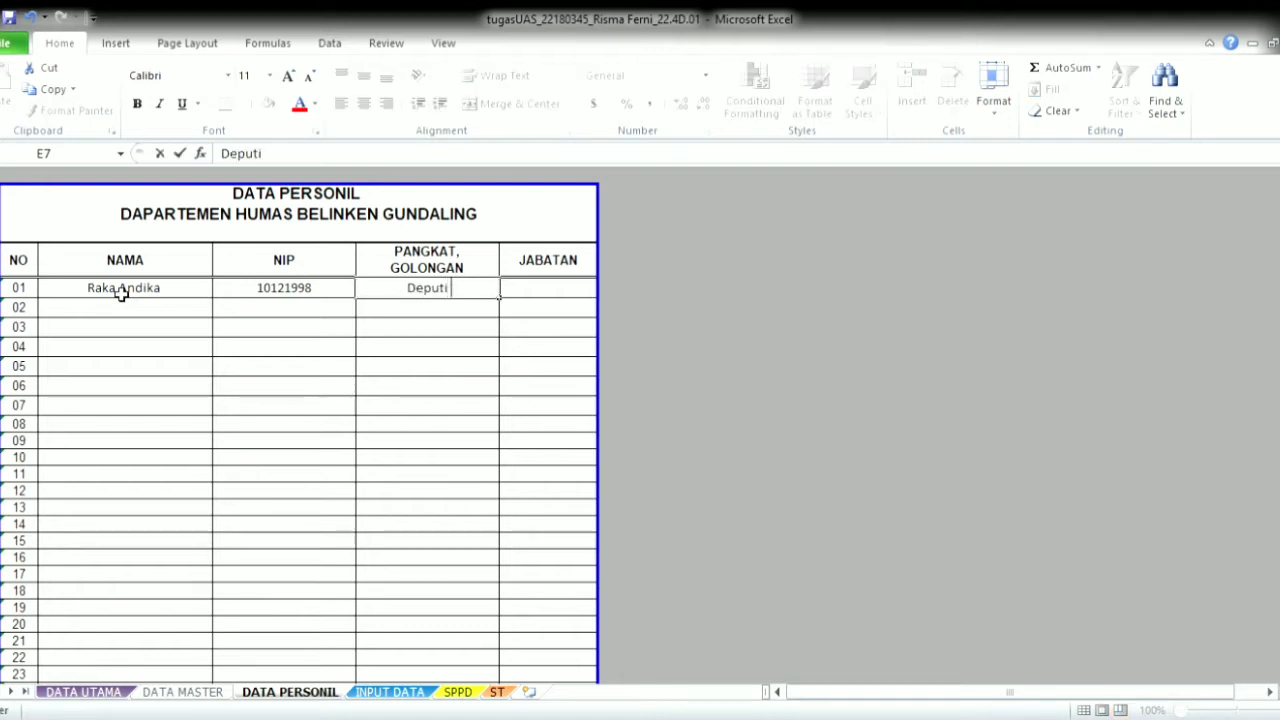
{"action": "type", "text": "General"}
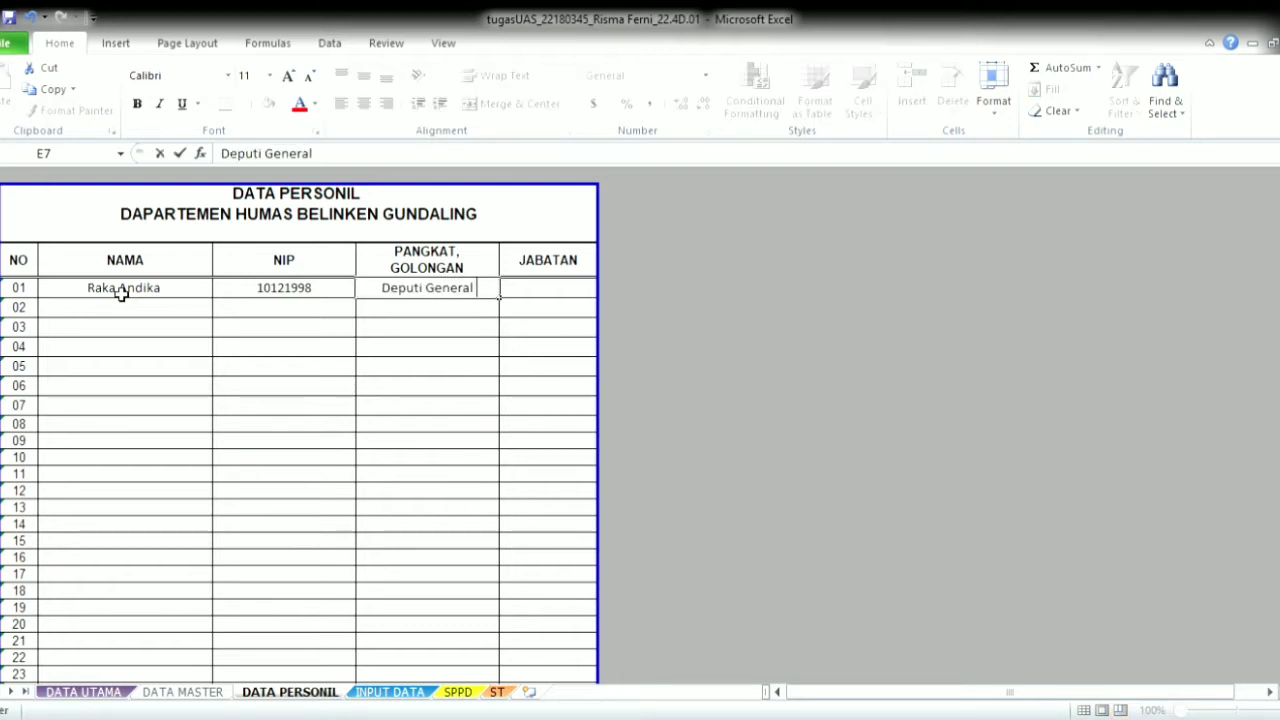
{"action": "type", "text": " Manager"}
{"action": "key", "text": "Tab"}
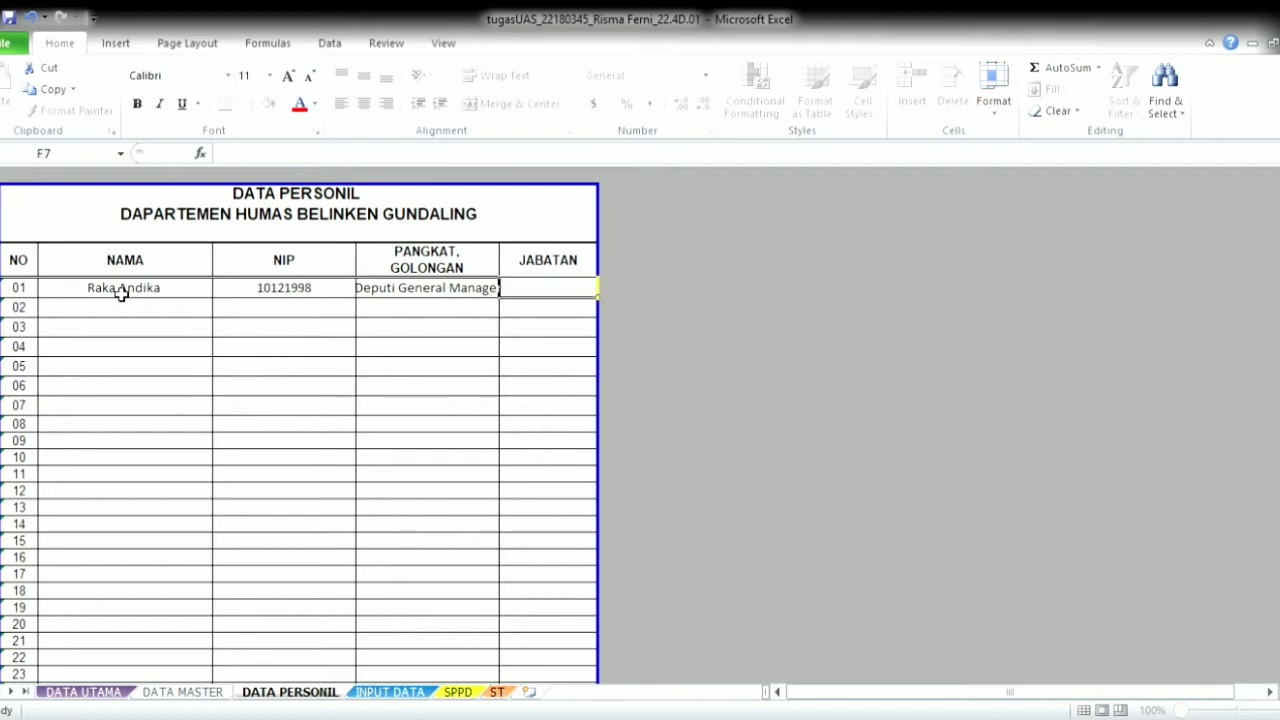
{"action": "type", "text": "Direk"}
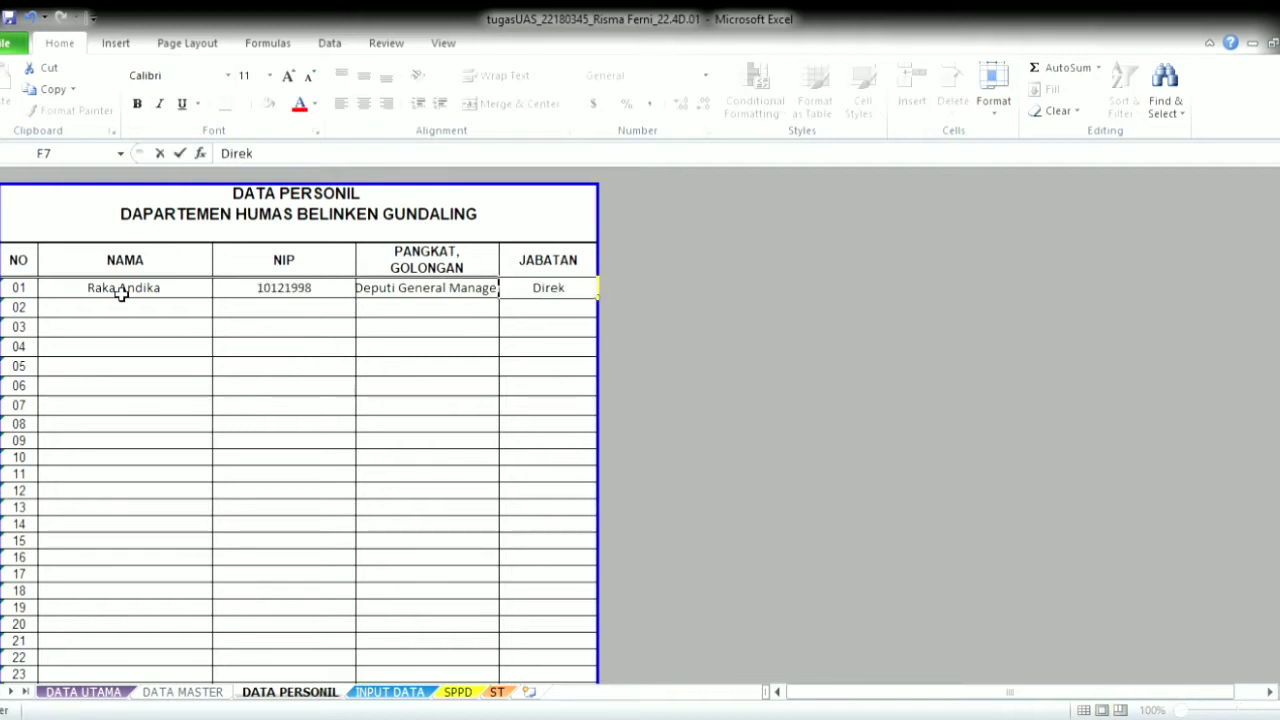
{"action": "type", "text": "tur"}
{"action": "left_click", "coordinate": [110, 310]}
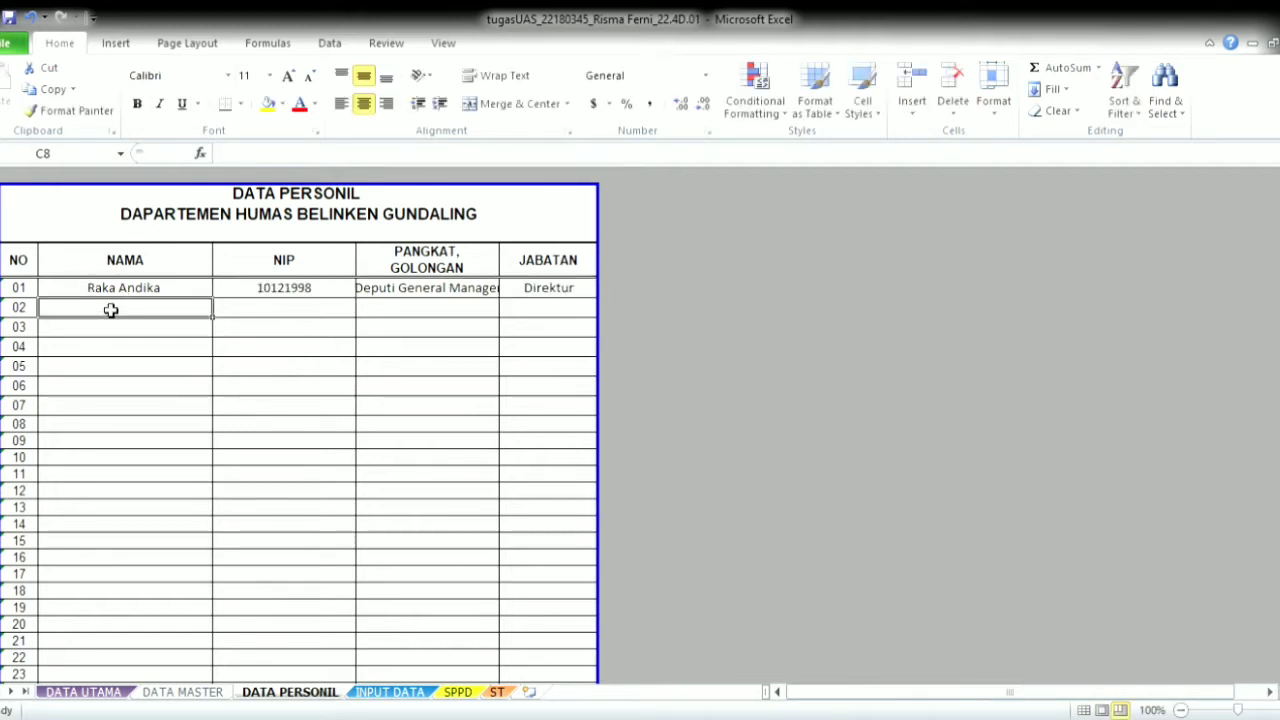
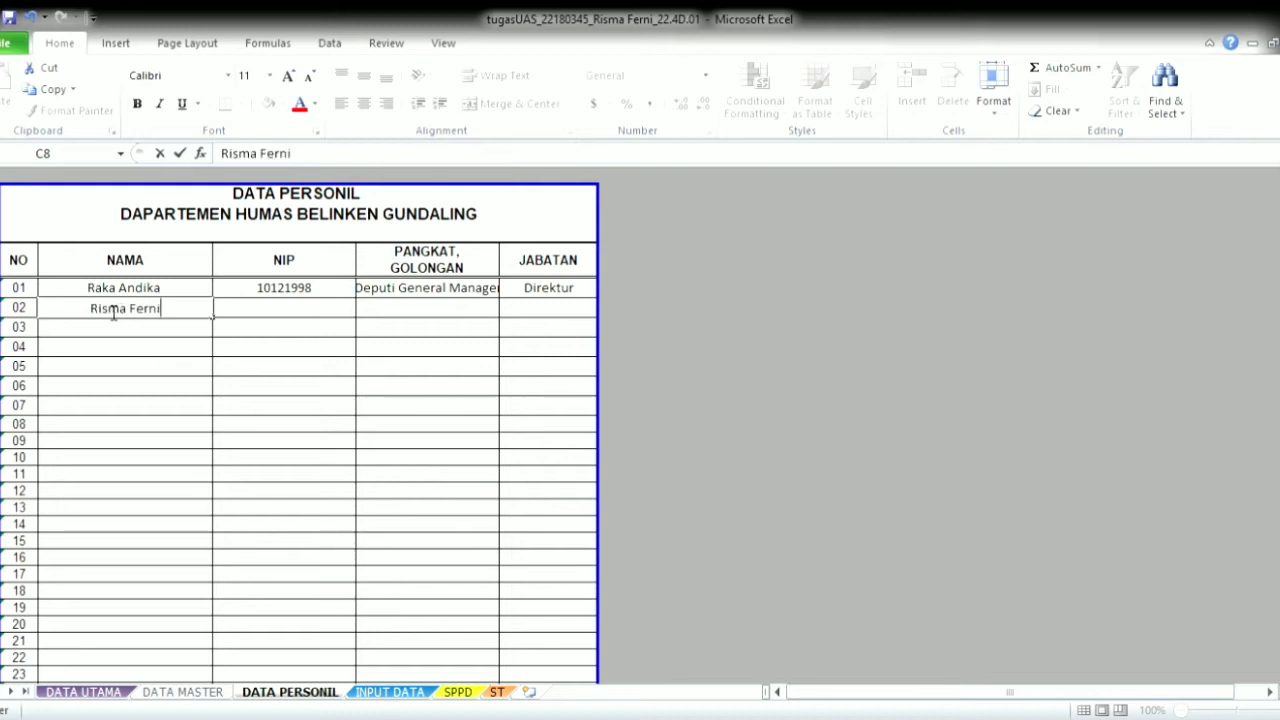
- Add employee 02's name and NIP with rank Junior Staff and position Staff Administrasi
{"action": "key", "text": "Tab"}
{"action": "type", "text": "14021999"}
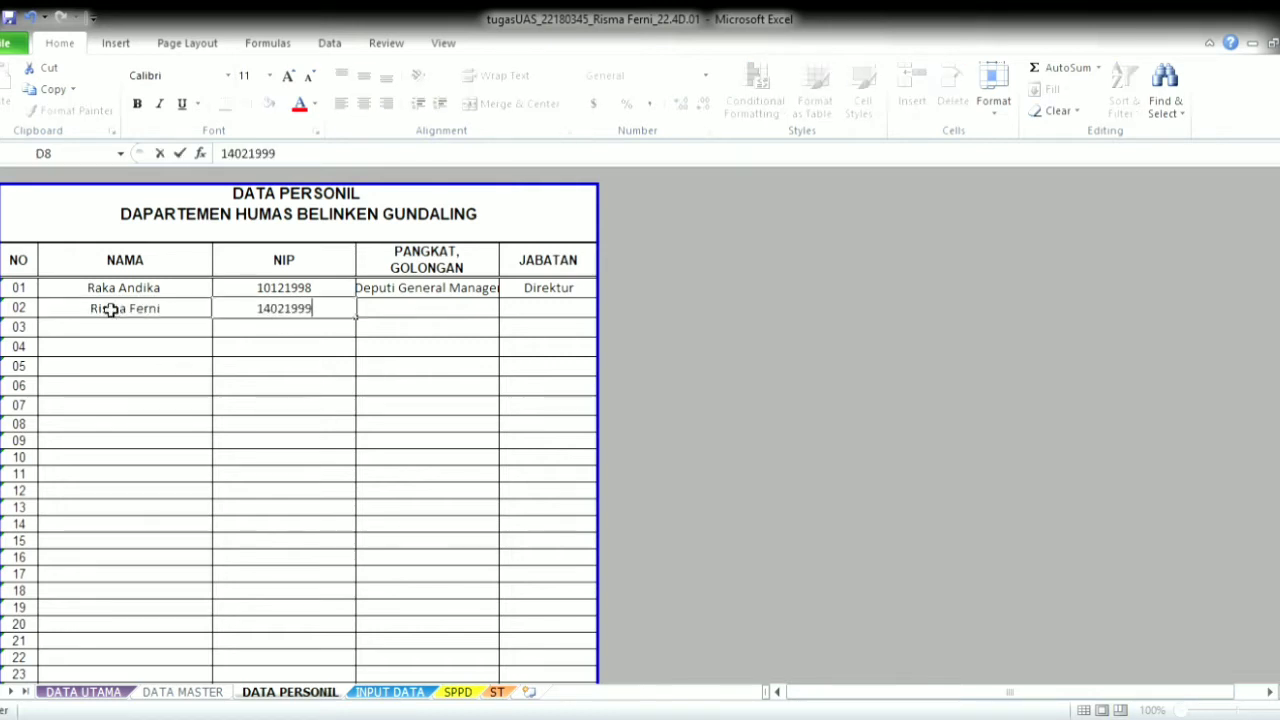
{"action": "key", "text": "Tab"}
{"action": "type", "text": "Junior"}
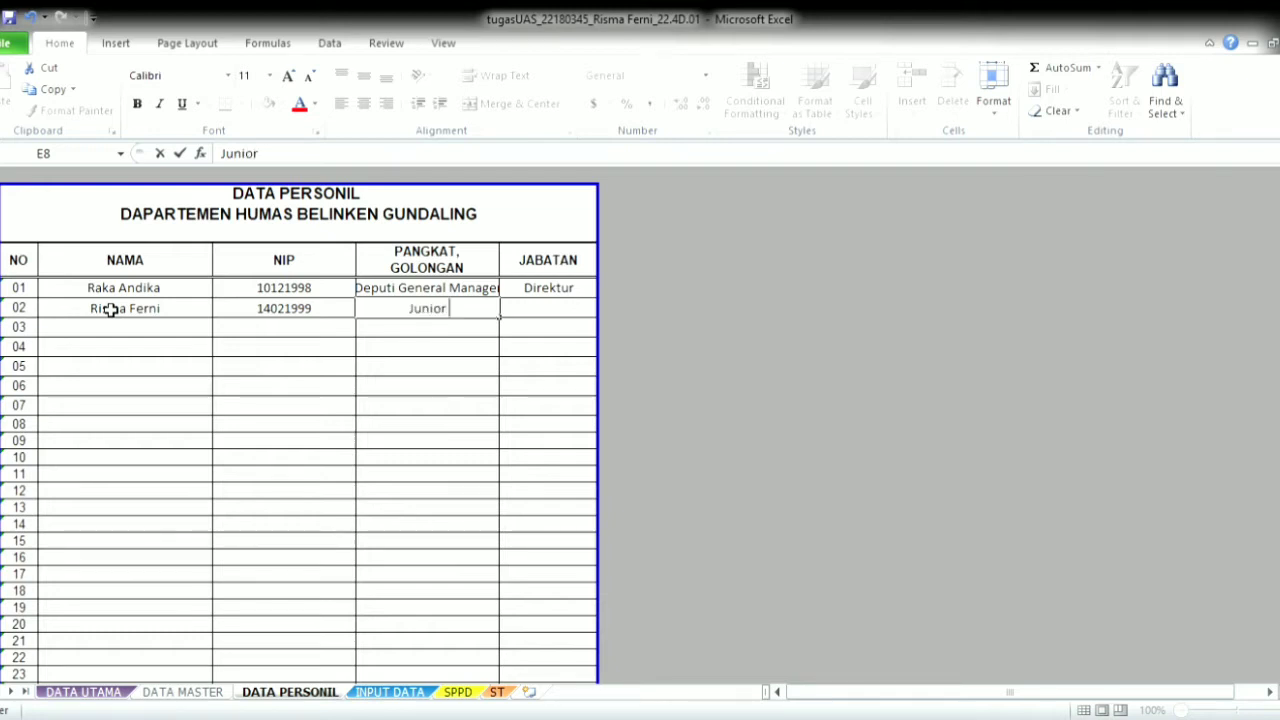
{"action": "type", "text": " Staff"}
{"action": "key", "text": "Tab"}
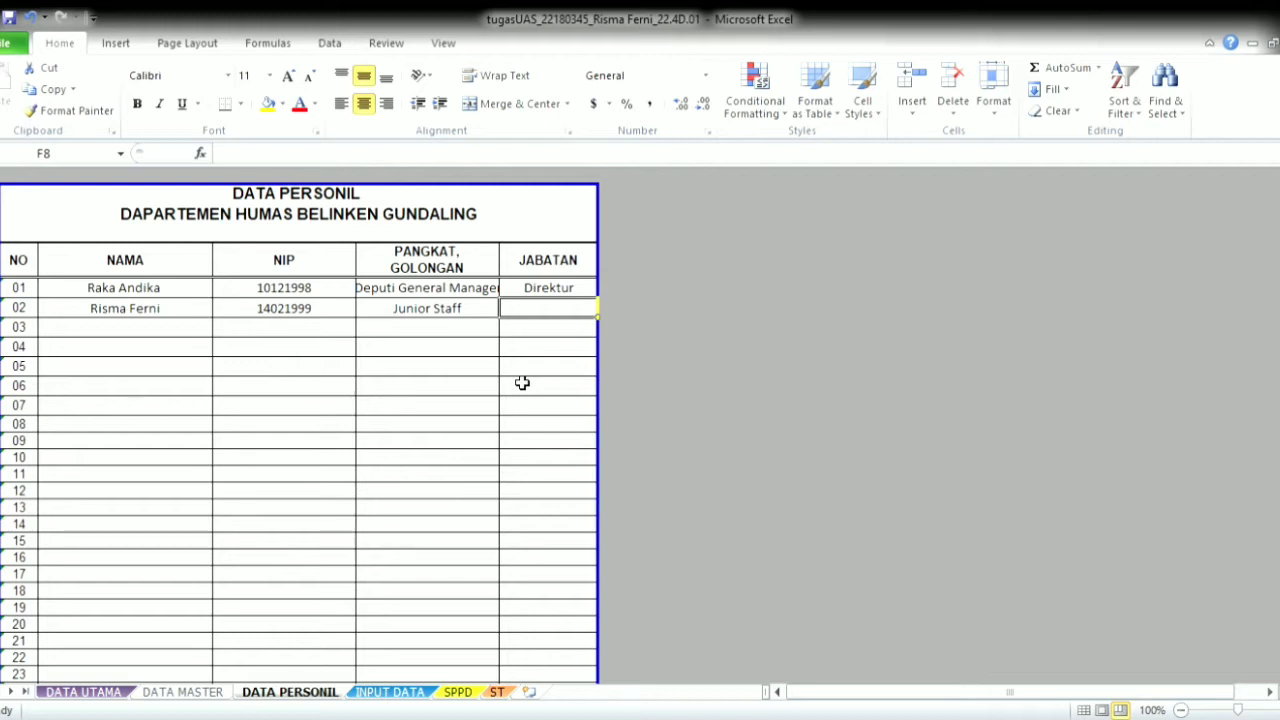
{"action": "type", "text": "Staff A"}
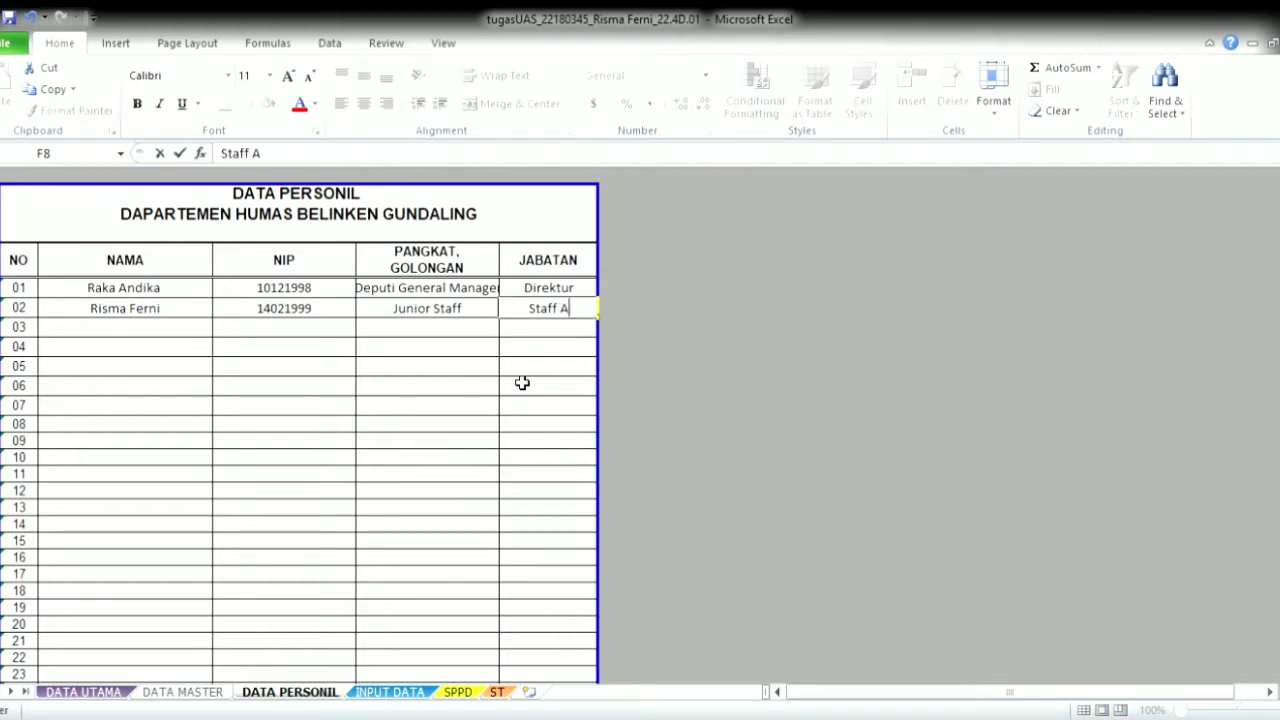
{"action": "type", "text": "dministrasi"}
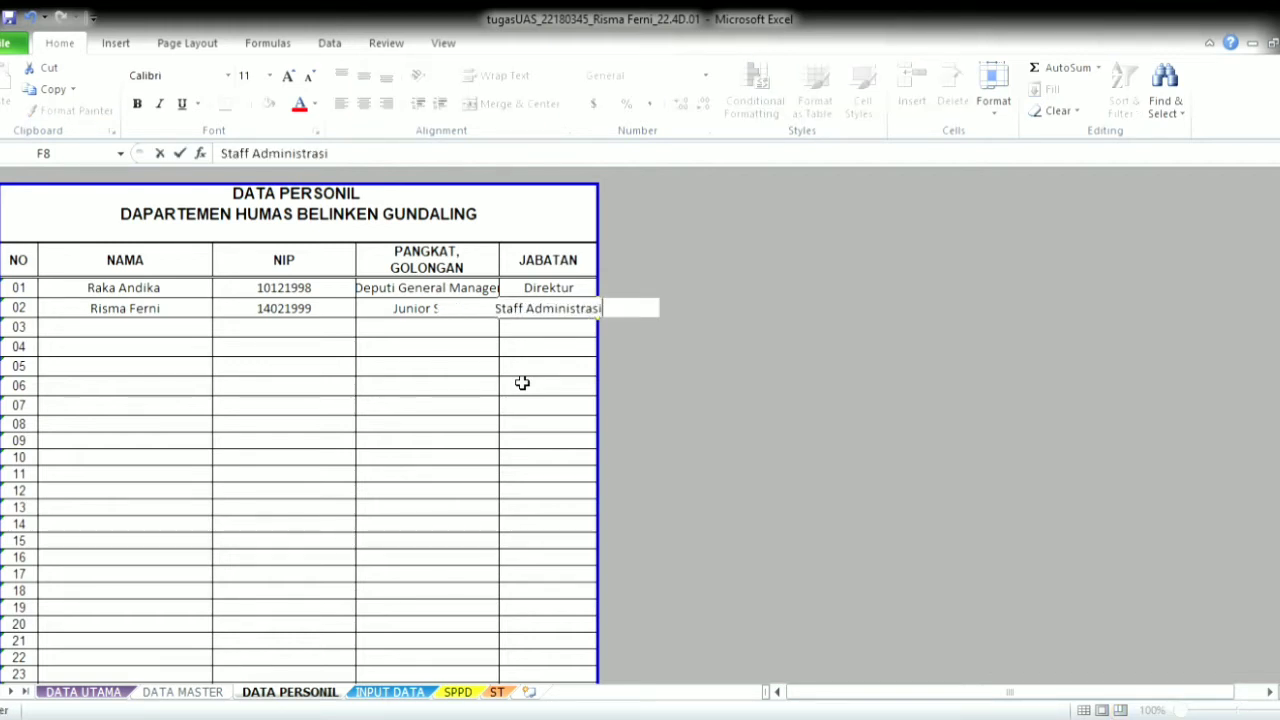
- On DATA MASTER, shorten the ranks in D20 and D21 to Senior Staff and Junior Staff
{"action": "left_click", "coordinate": [207, 693]}
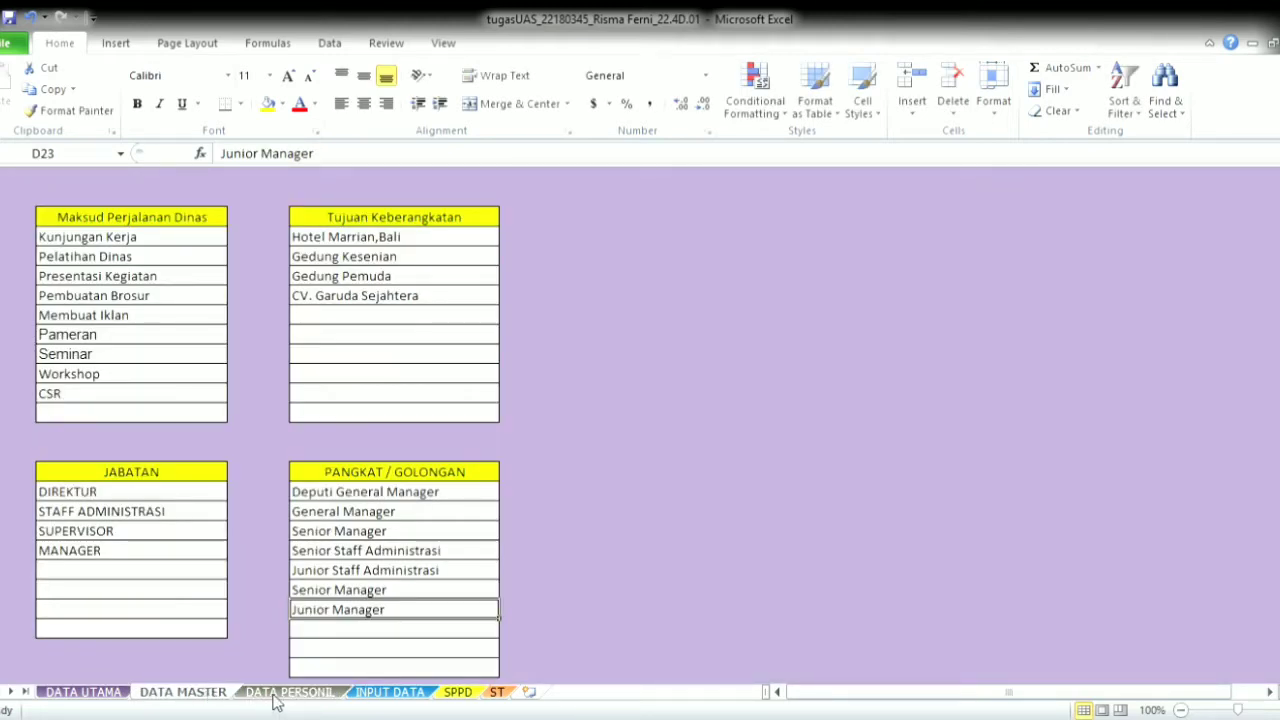
{"action": "left_click", "coordinate": [292, 693]}
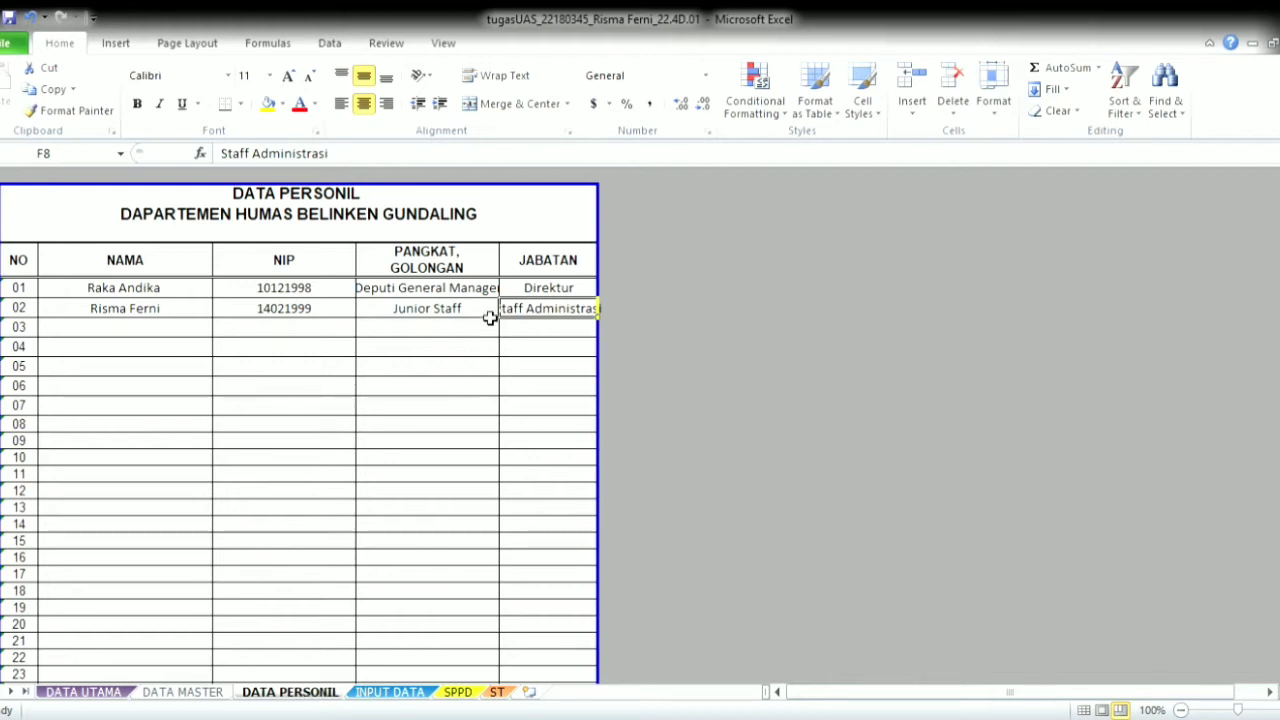
{"action": "left_click", "coordinate": [210, 693]}
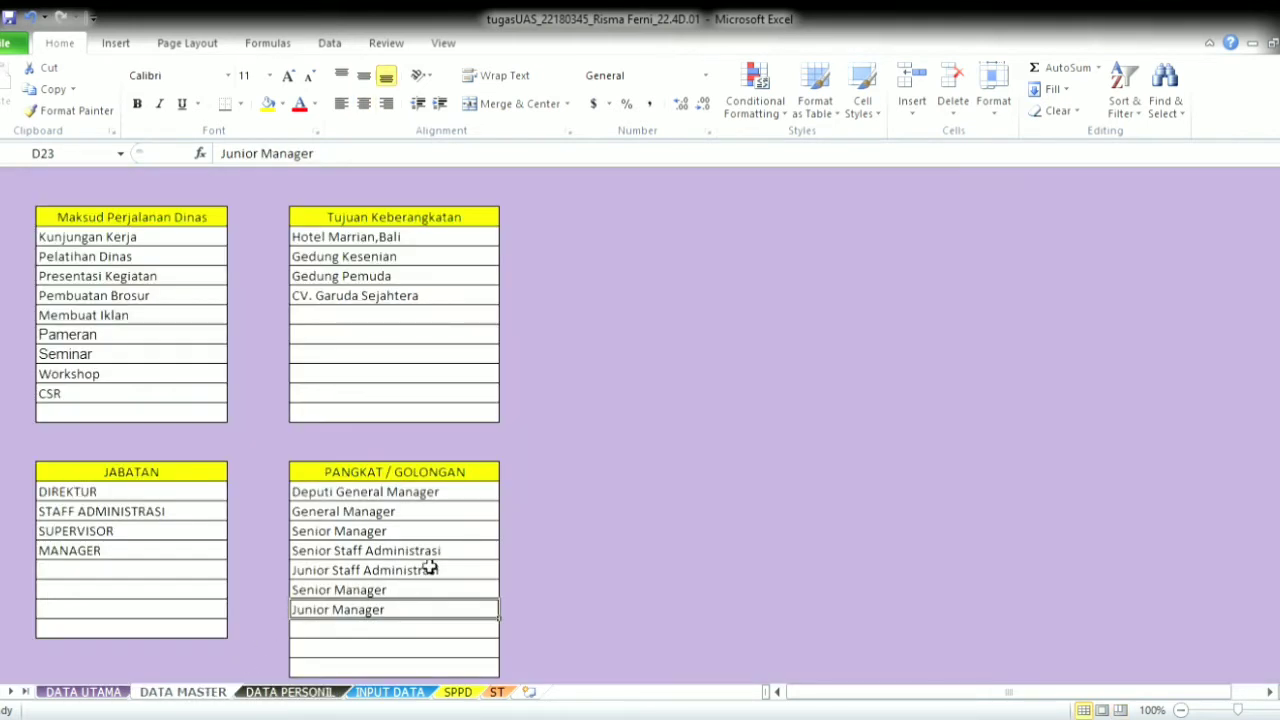
{"action": "left_click", "coordinate": [455, 553]}
{"action": "double_click", "coordinate": [462, 553]}
{"action": "key", "text": "BackSpace"}
{"action": "key", "text": "BackSpace"}
{"action": "key", "text": "BackSpace"}
{"action": "key", "text": "BackSpace"}
{"action": "key", "text": "BackSpace"}
{"action": "key", "text": "BackSpace"}
{"action": "key", "text": "BackSpace"}
{"action": "key", "text": "BackSpace"}
{"action": "key", "text": "BackSpace"}
{"action": "key", "text": "BackSpace"}
{"action": "key", "text": "BackSpace"}
{"action": "key", "text": "BackSpace"}
{"action": "key", "text": "BackSpace"}
{"action": "key", "text": "BackSpace"}
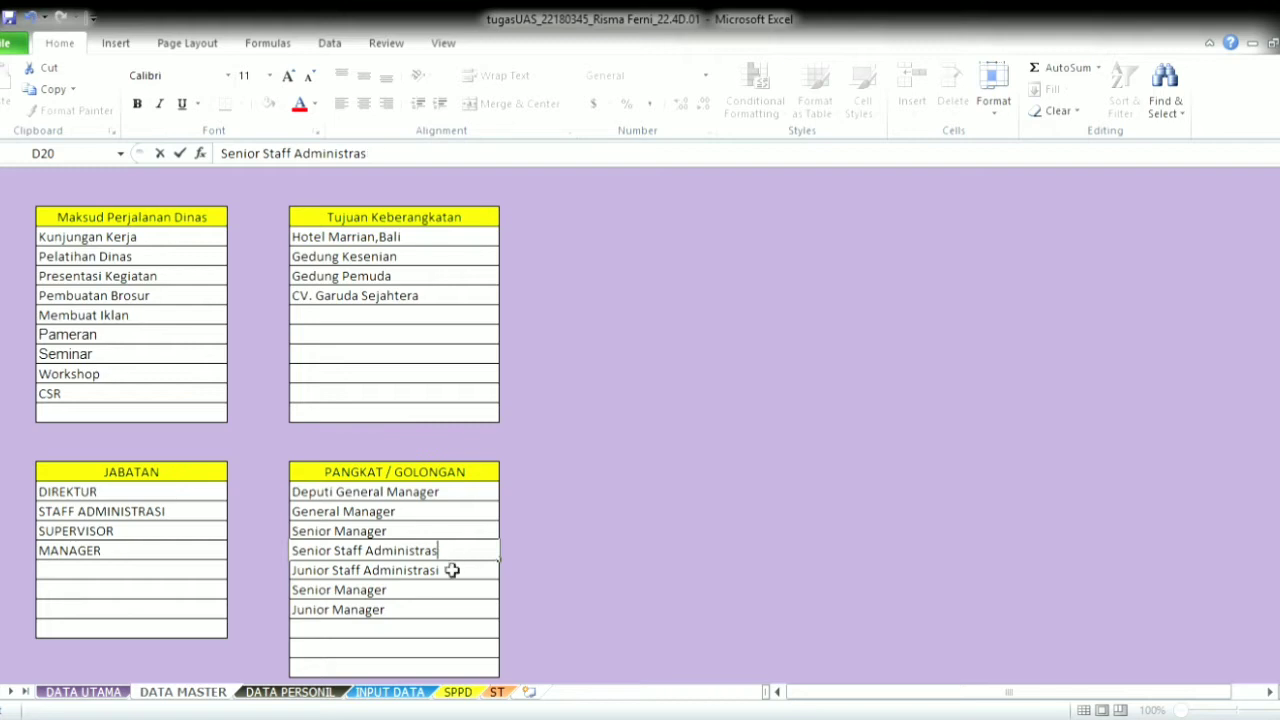
{"action": "type", "text": "f"}
{"action": "key", "text": "Return"}
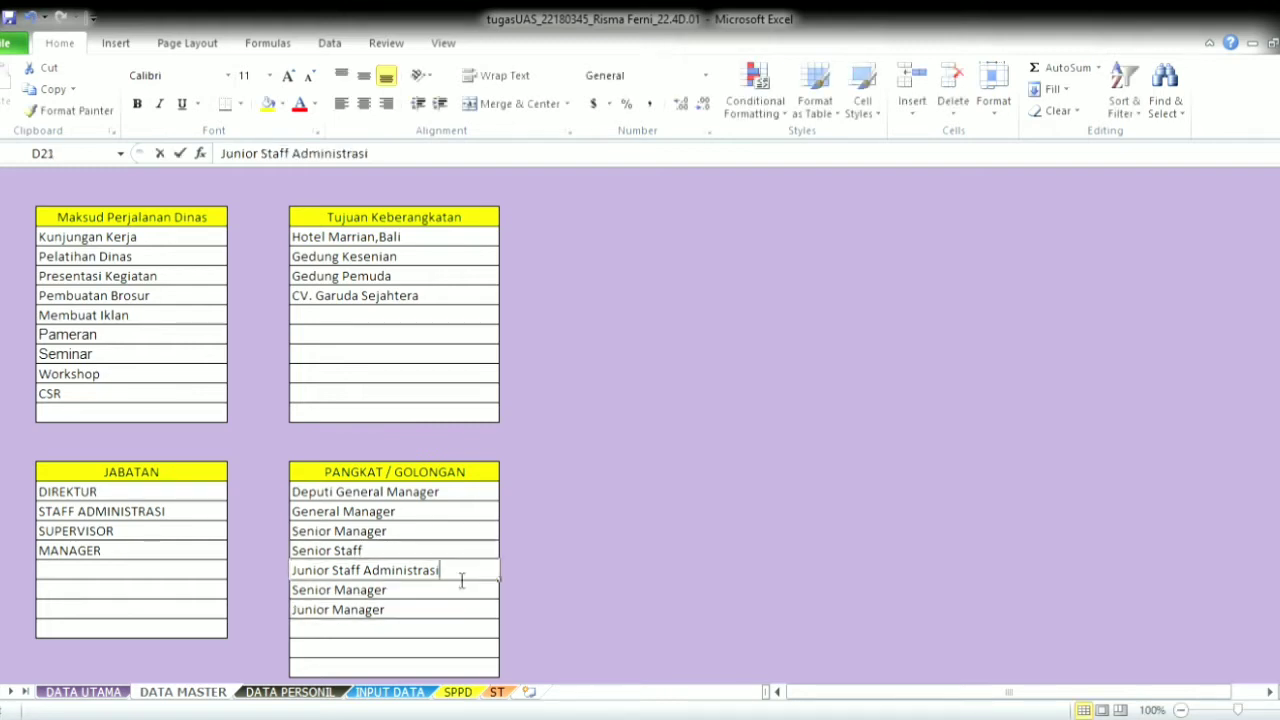
{"action": "double_click", "coordinate": [461, 577]}
{"action": "key", "text": "BackSpace"}
{"action": "key", "text": "BackSpace"}
{"action": "key", "text": "BackSpace"}
{"action": "key", "text": "BackSpace"}
{"action": "key", "text": "BackSpace"}
{"action": "key", "text": "BackSpace"}
{"action": "key", "text": "BackSpace"}
{"action": "key", "text": "BackSpace"}
{"action": "key", "text": "BackSpace"}
{"action": "key", "text": "BackSpace"}
{"action": "key", "text": "BackSpace"}
{"action": "key", "text": "BackSpace"}
{"action": "key", "text": "BackSpace"}
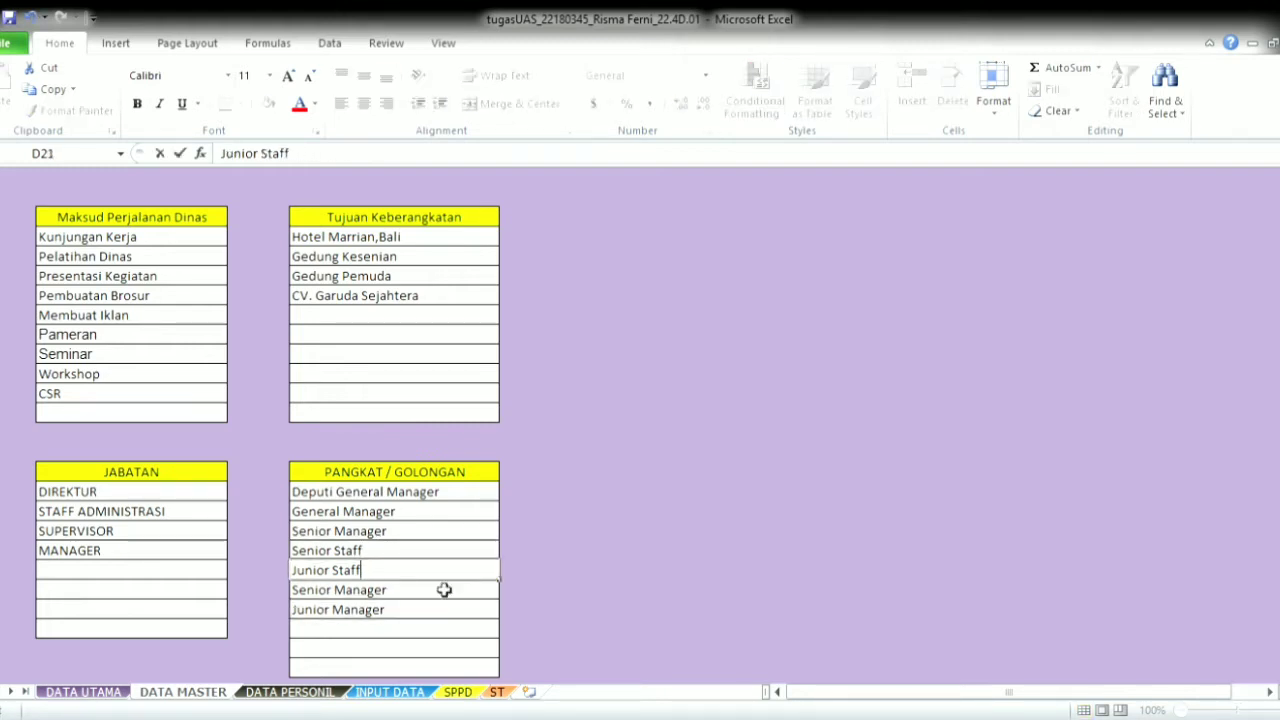
{"action": "left_click", "coordinate": [330, 692]}
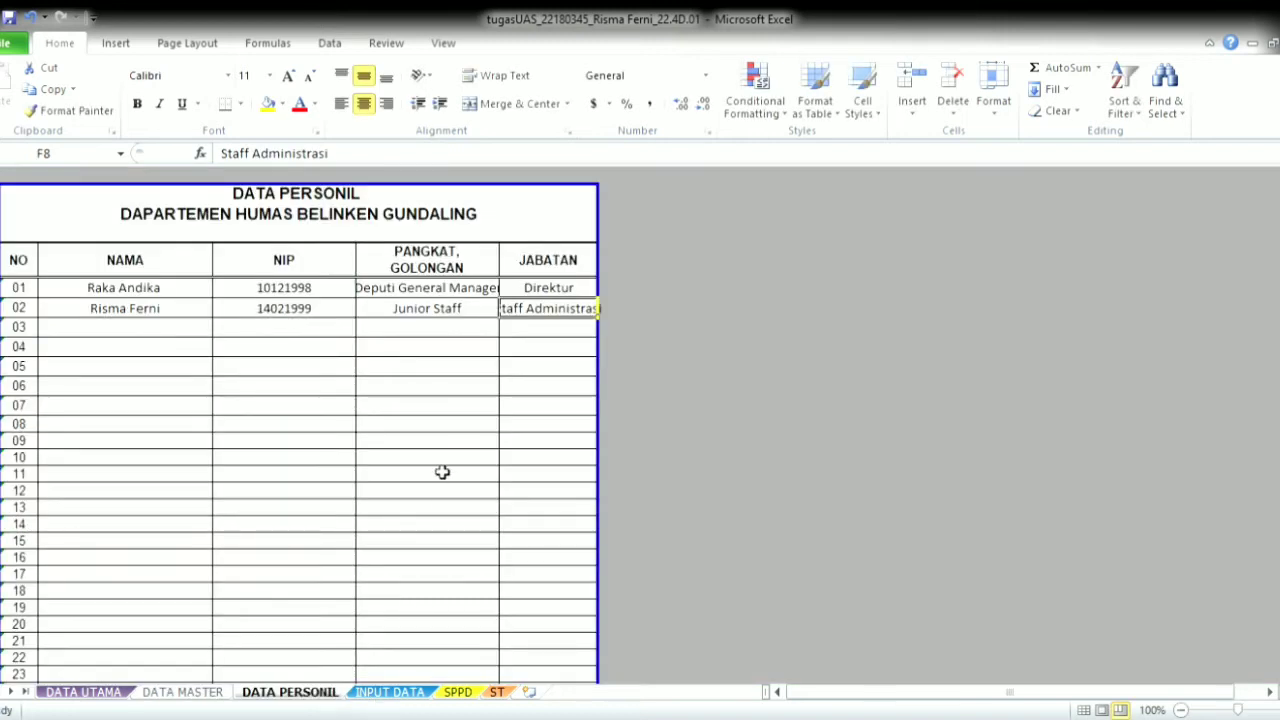
- Enter the third employee's name and NIP in row 03, with rank General Manager and position Manager
{"action": "left_click", "coordinate": [155, 330]}
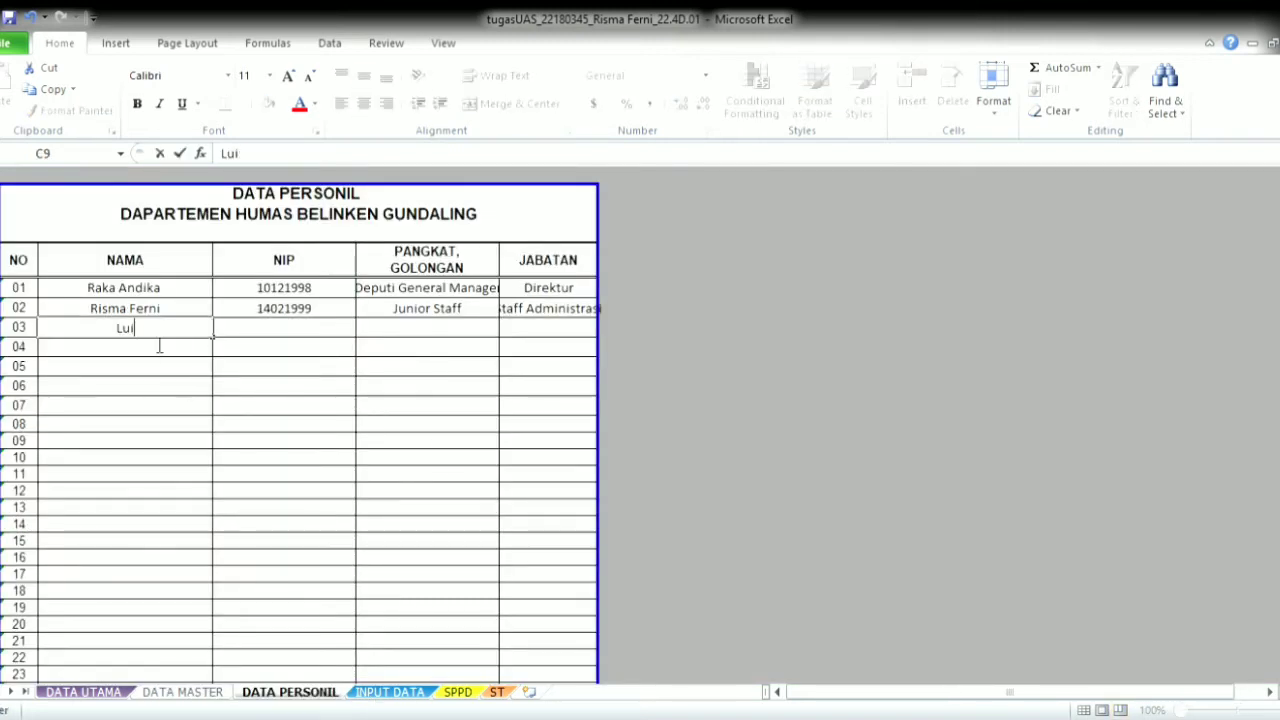
{"action": "key", "text": "Tab"}
{"action": "type", "text": "1"}
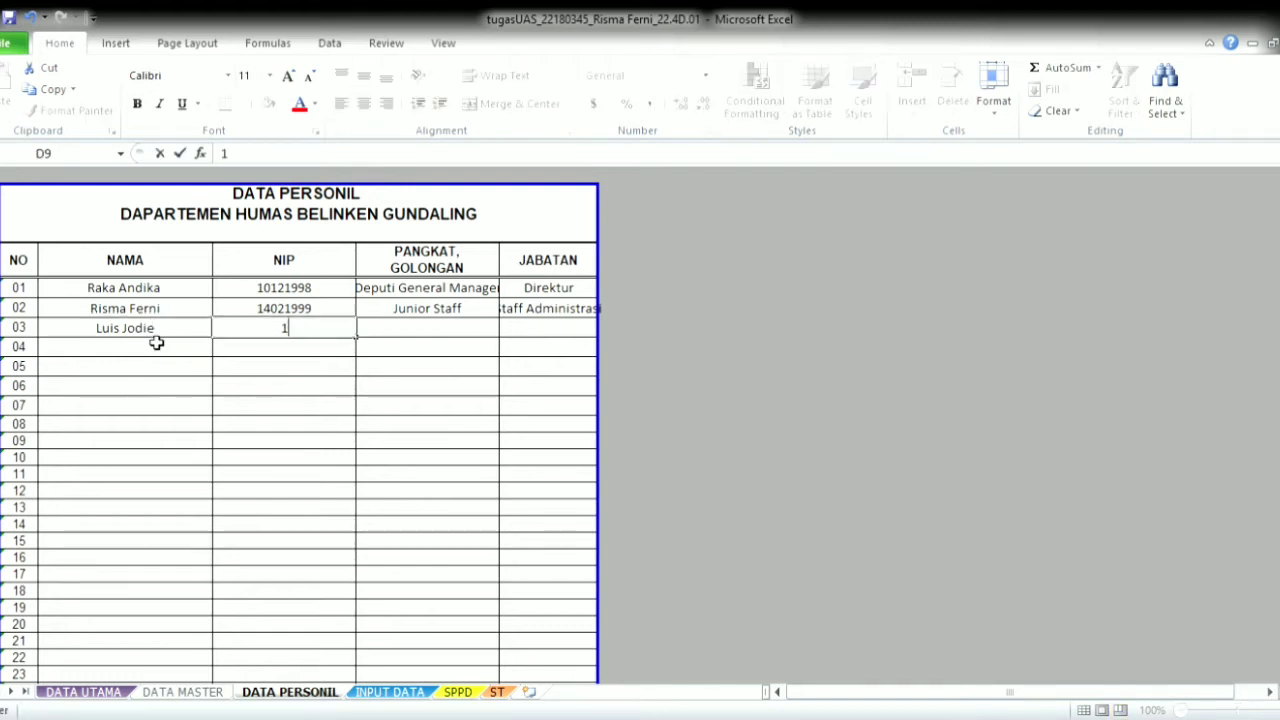
{"action": "type", "text": "9101890"}
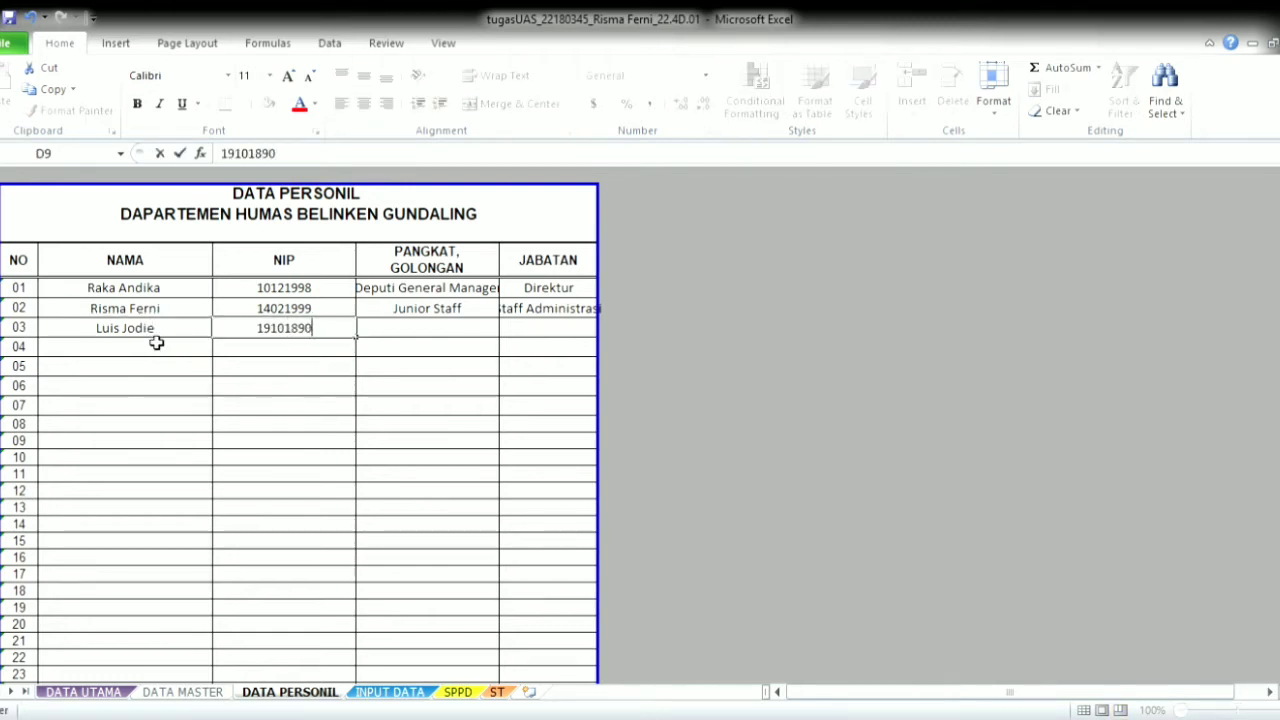
{"action": "key", "text": "Tab"}
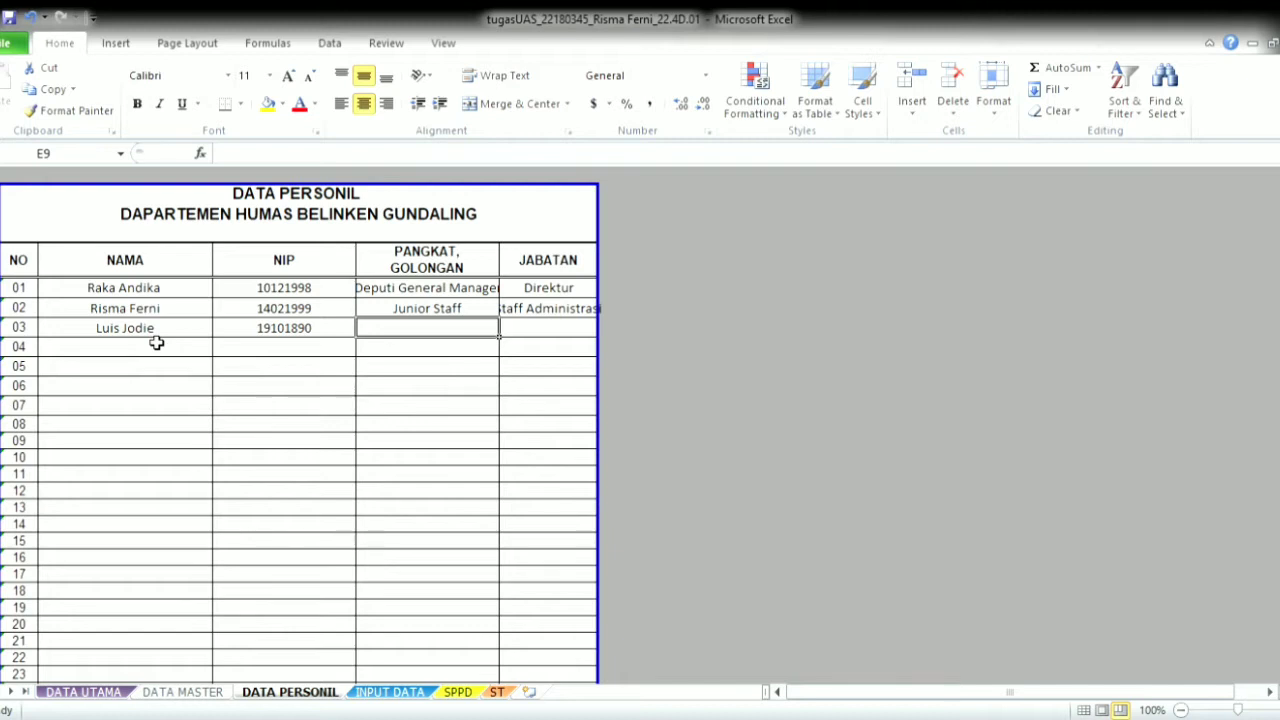
{"action": "type", "text": "General Manager"}
{"action": "key", "text": "Tab"}
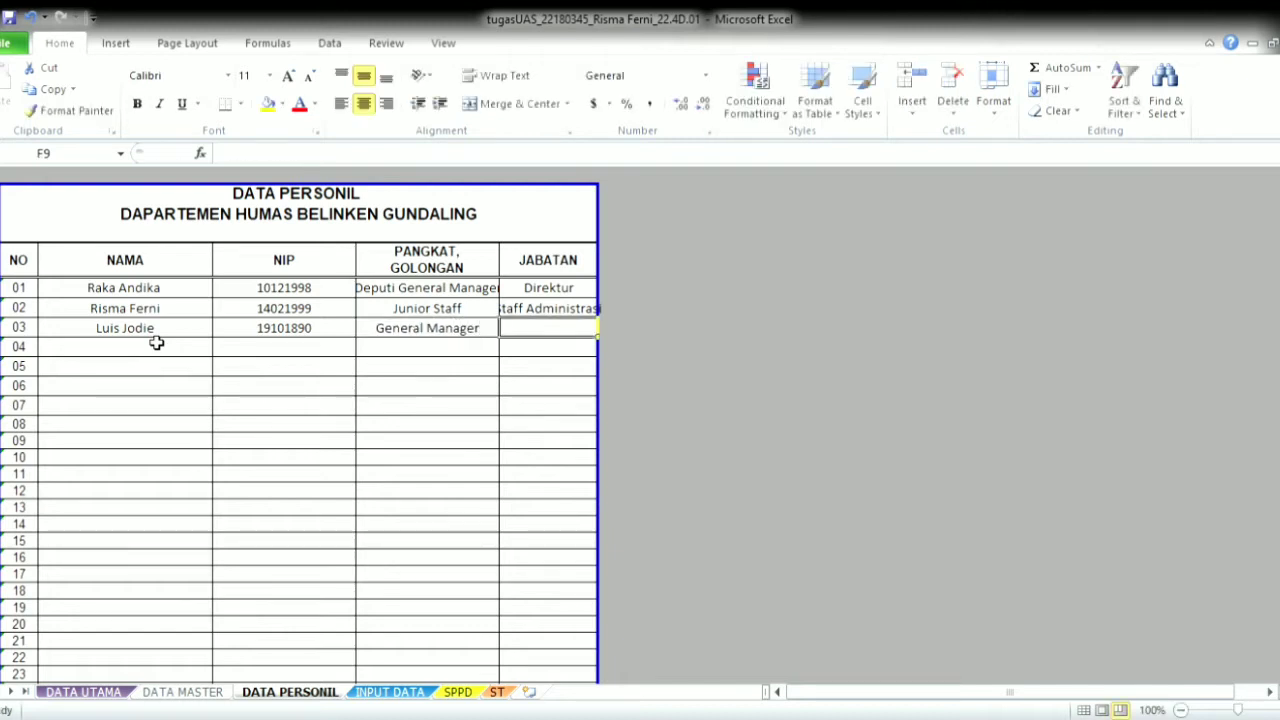
{"action": "type", "text": "Manager"}
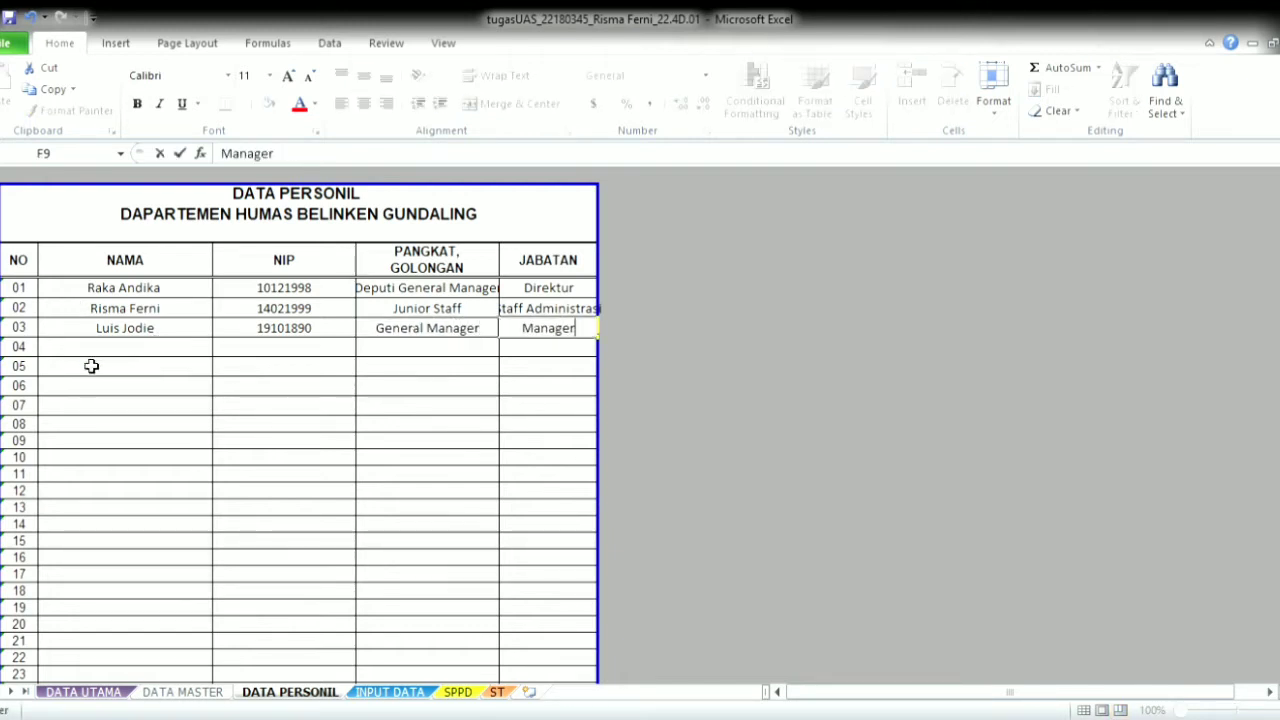
{"action": "left_click", "coordinate": [400, 694]}
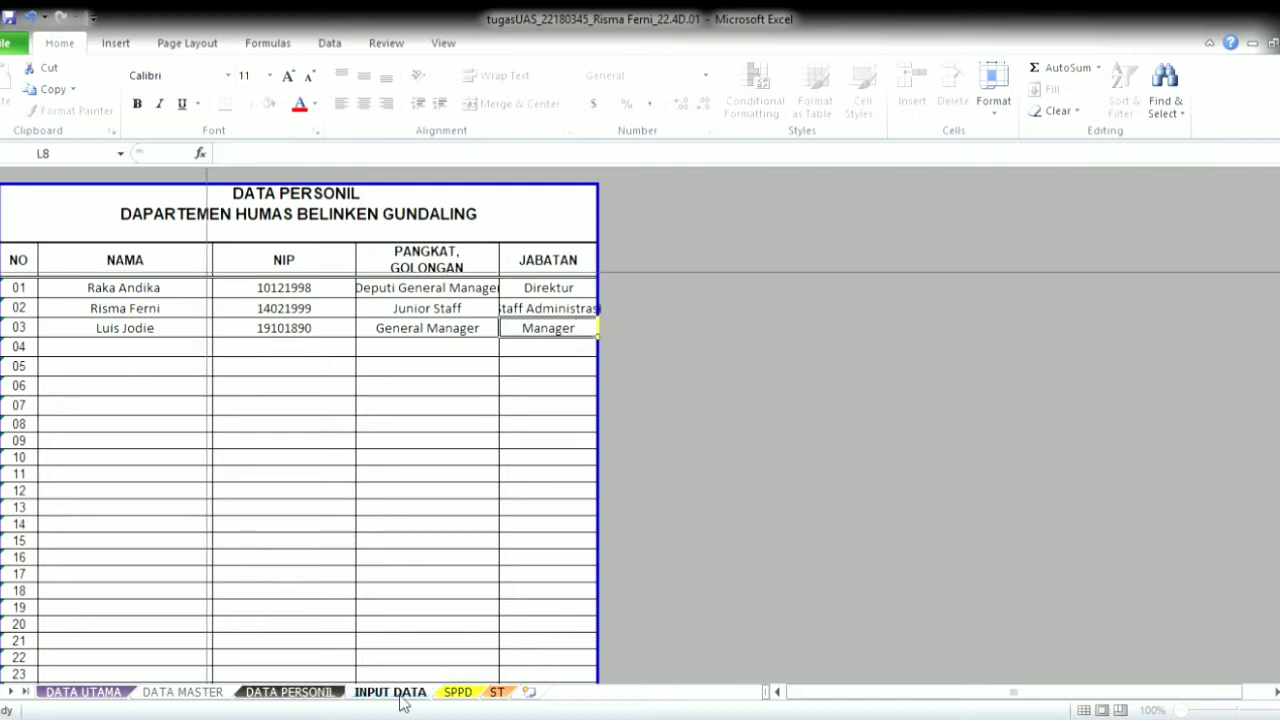
- Enter letter number 11 and letter date 6/15/2020 for the first travel record
{"action": "left_click", "coordinate": [20, 280]}
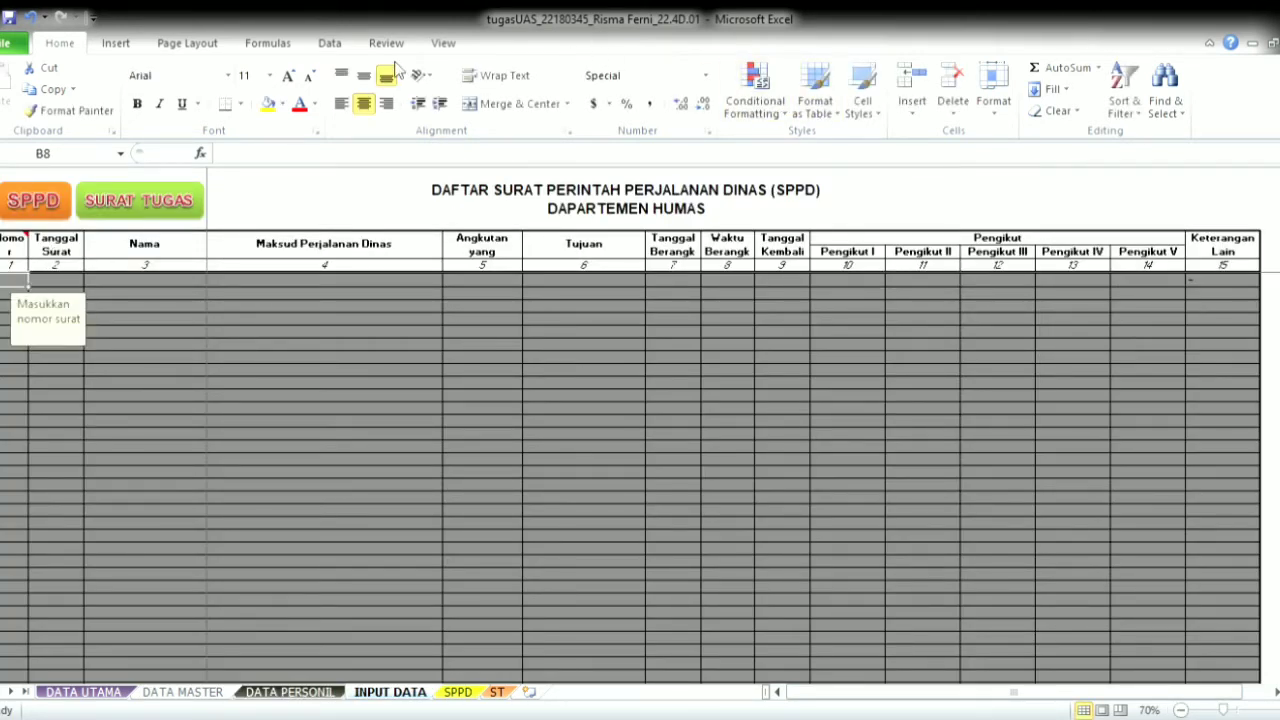
{"action": "left_click", "coordinate": [329, 43]}
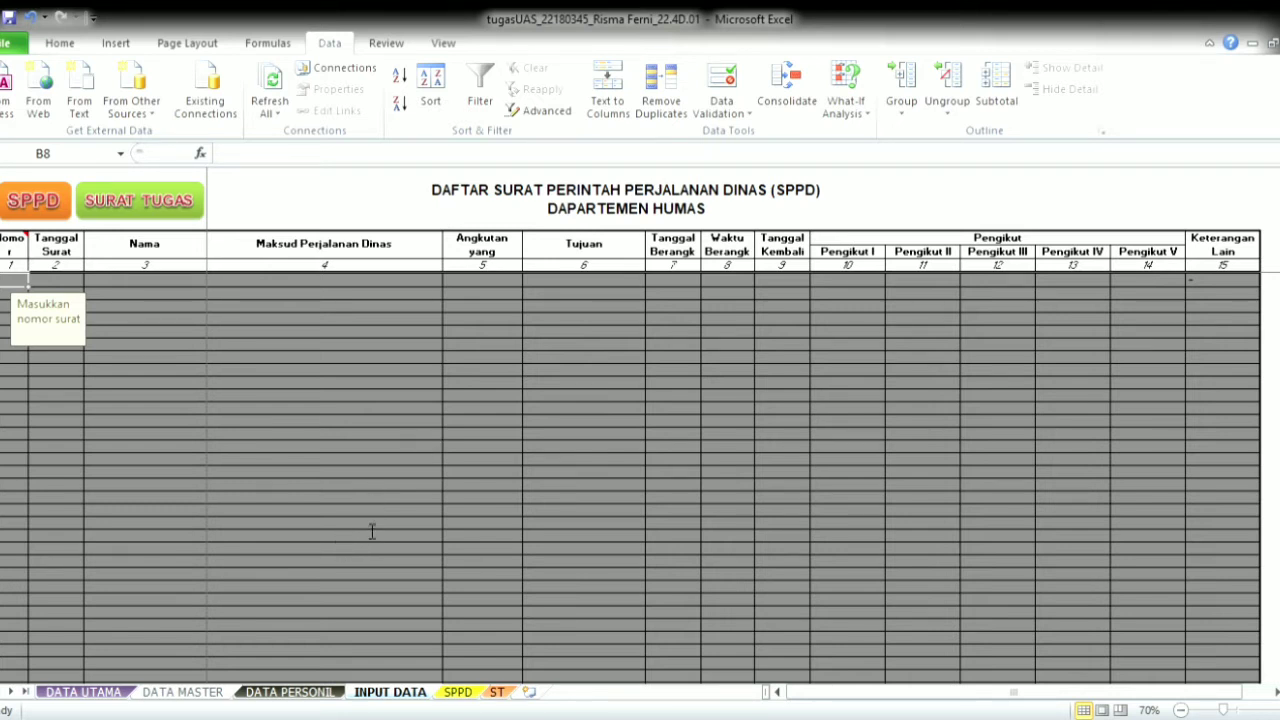
{"action": "key", "text": "ctrl+shift+Down"}
{"action": "left_click", "coordinate": [14, 287]}
{"action": "type", "text": "11"}
{"action": "key", "text": "Tab"}
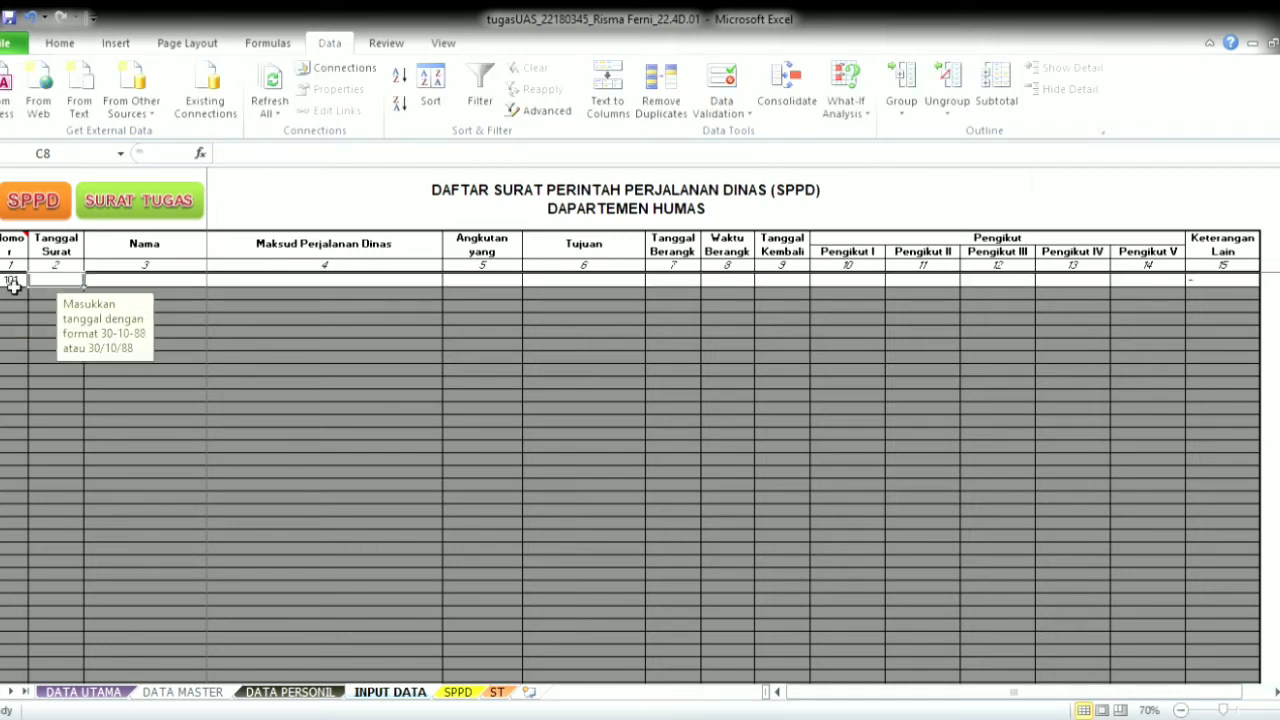
{"action": "type", "text": "6"}
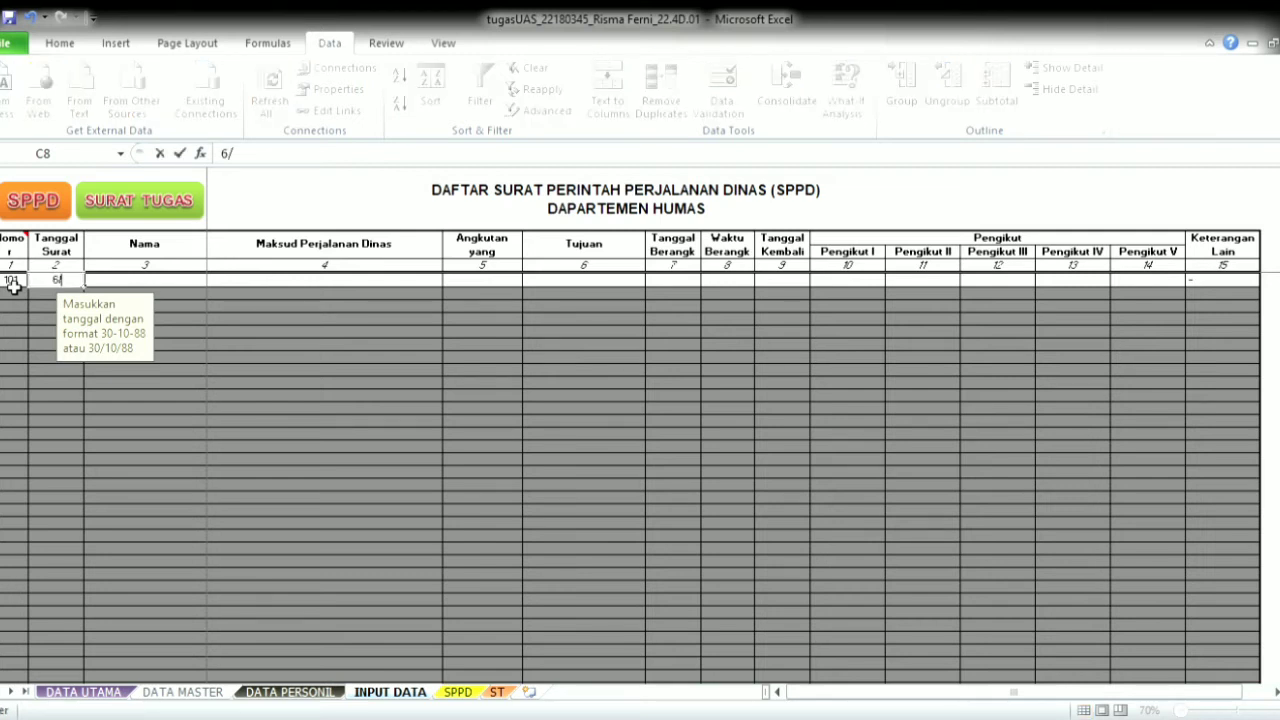
{"action": "type", "text": "/15/2020"}
{"action": "key", "text": "Tab"}
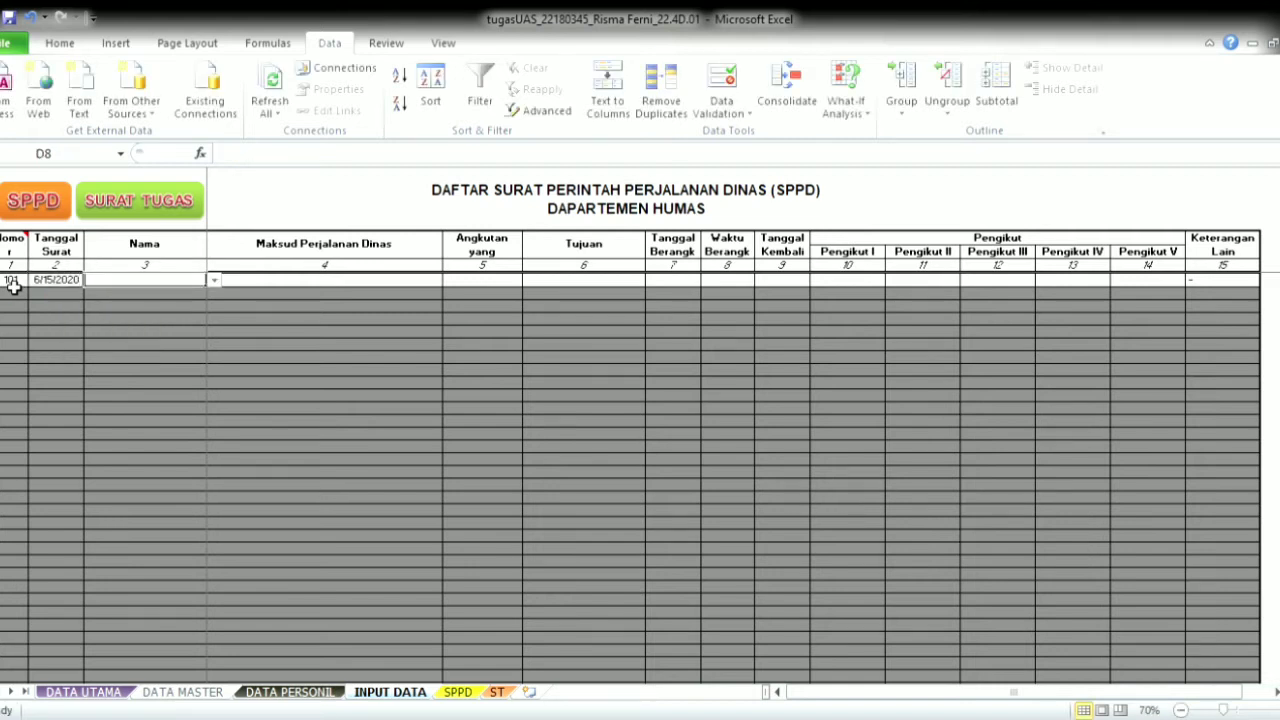
- Pick the traveller, with purpose Pembuatan Brosur, transport Pesawat and destination Hotel Marrian,Bali
{"action": "left_click", "coordinate": [141, 302]}
{"action": "left_click", "coordinate": [287, 281]}
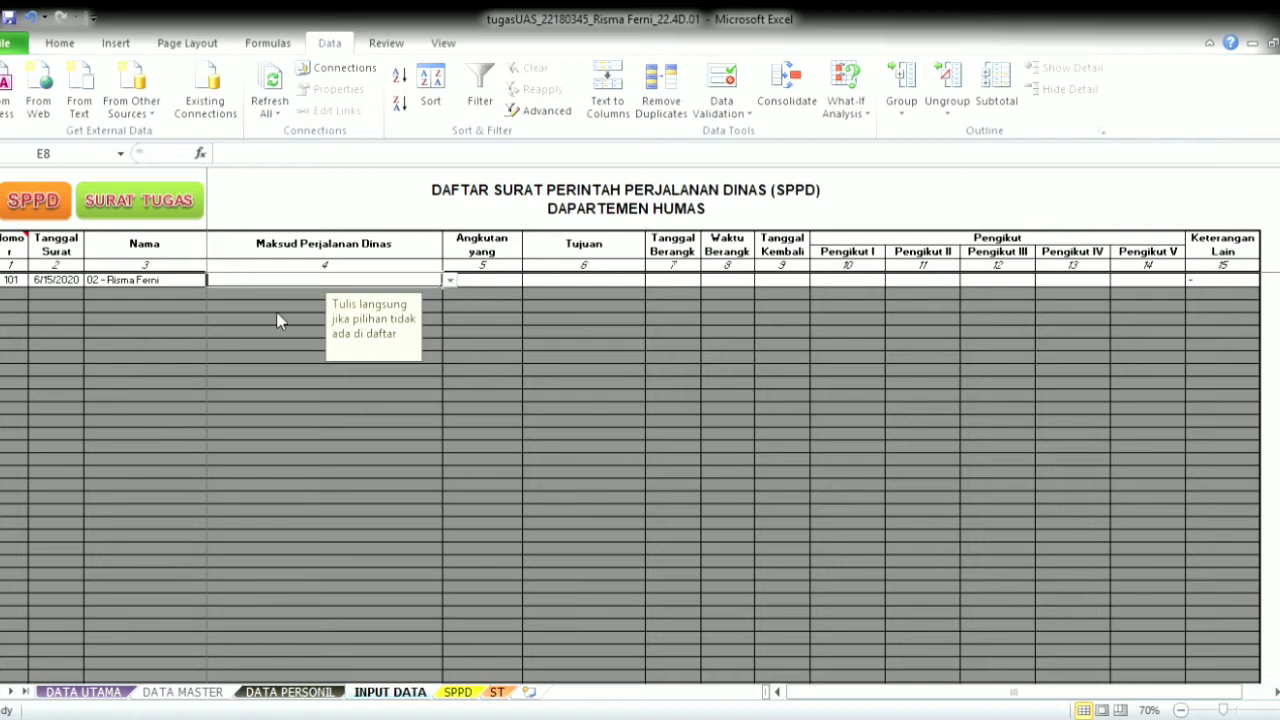
{"action": "type", "text": "Pembuatan Brosur"}
{"action": "left_click", "coordinate": [1240, 709]}
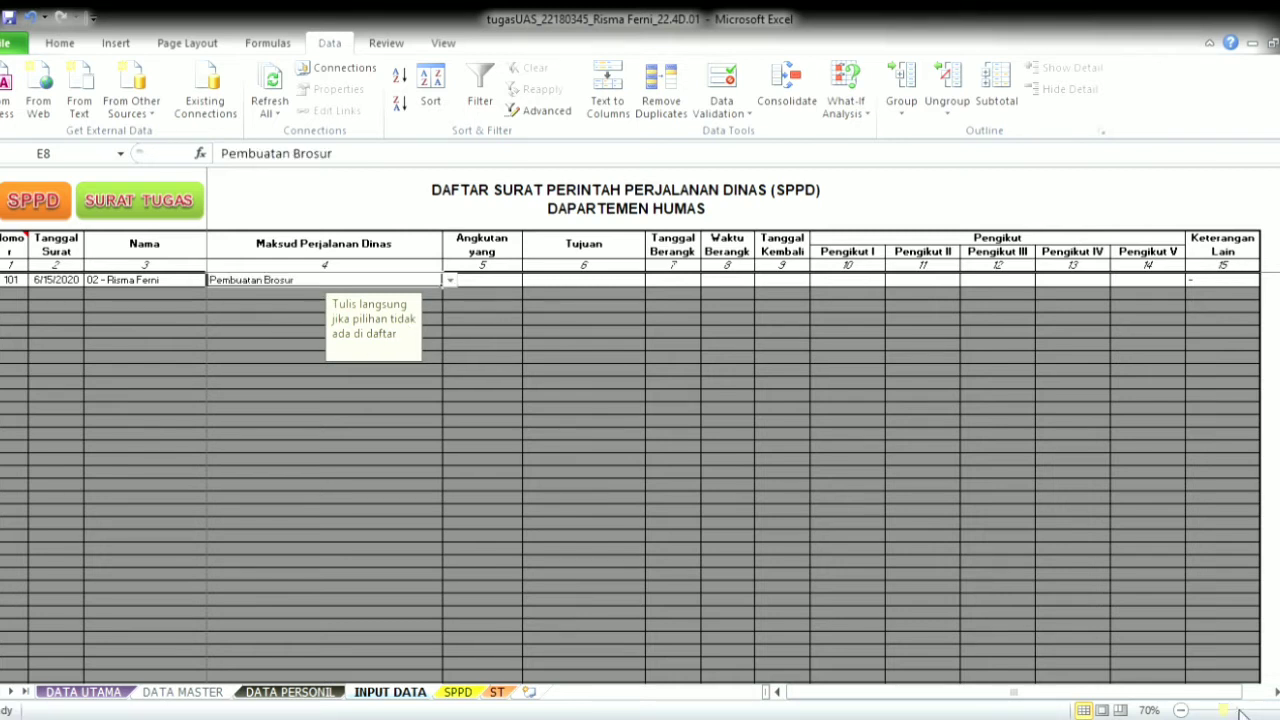
{"action": "left_click", "coordinate": [771, 337]}
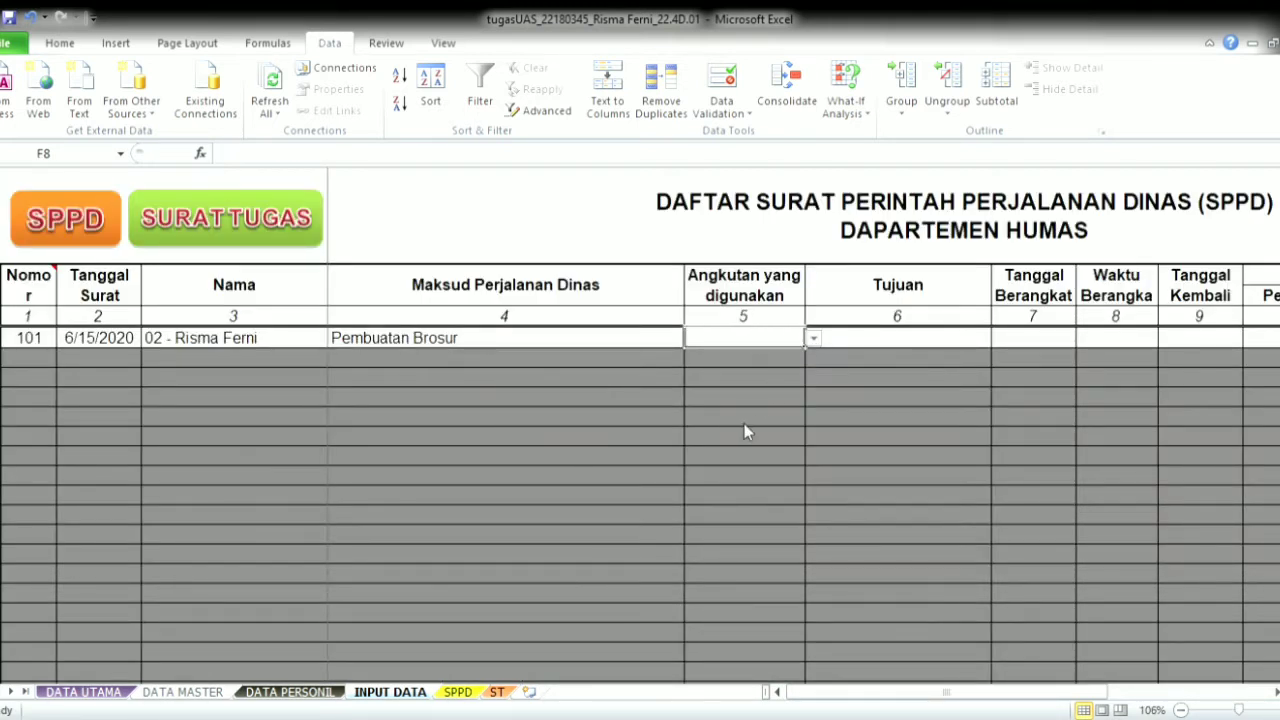
{"action": "type", "text": "Pesawat"}
{"action": "key", "text": "Tab"}
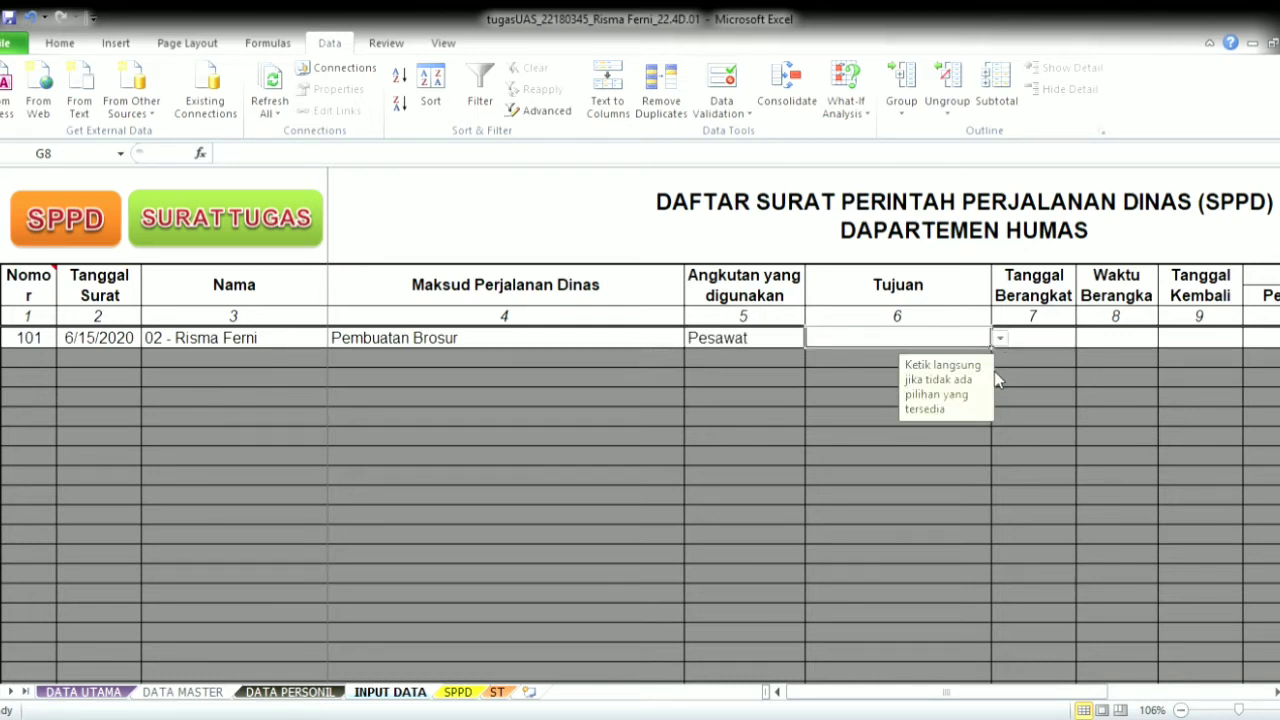
{"action": "type", "text": "Hotel Marrian,Bali"}
{"action": "key", "text": "Tab"}
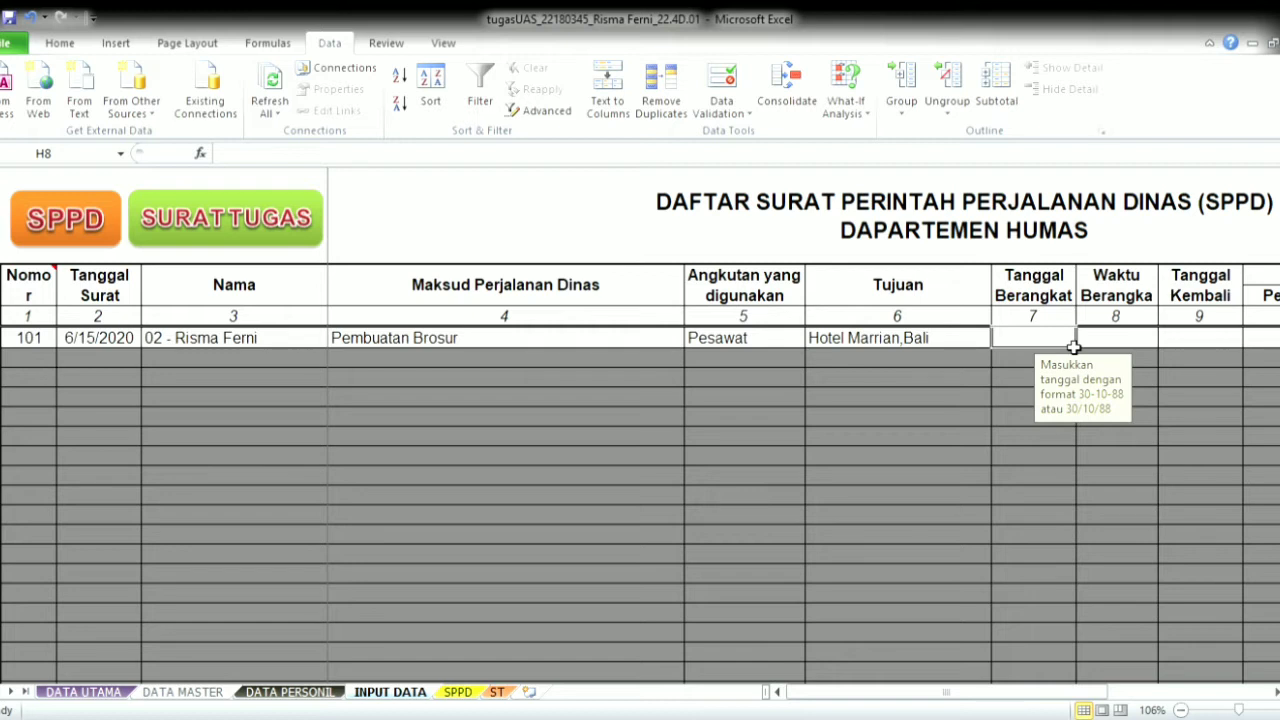
- Set the departure date to 6/15/2020 and the departure time to 18:00
{"action": "type", "text": "6/"}
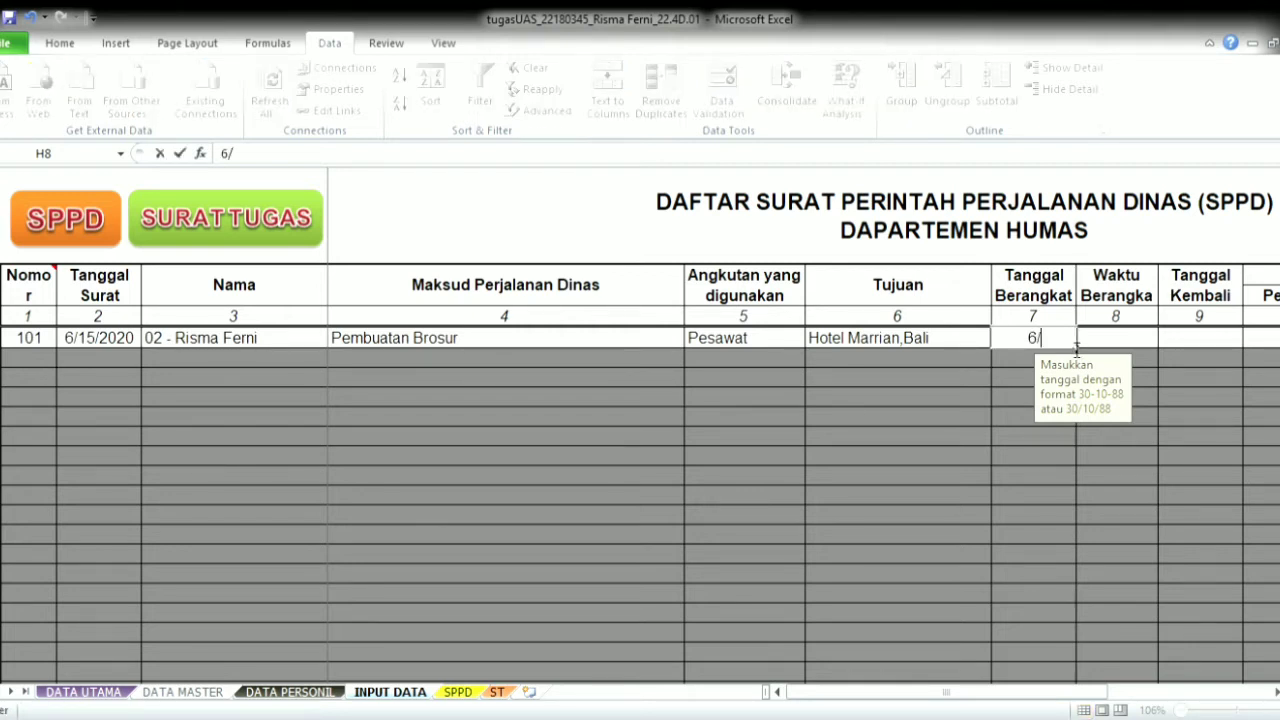
{"action": "type", "text": "15/2020"}
{"action": "key", "text": "Tab"}
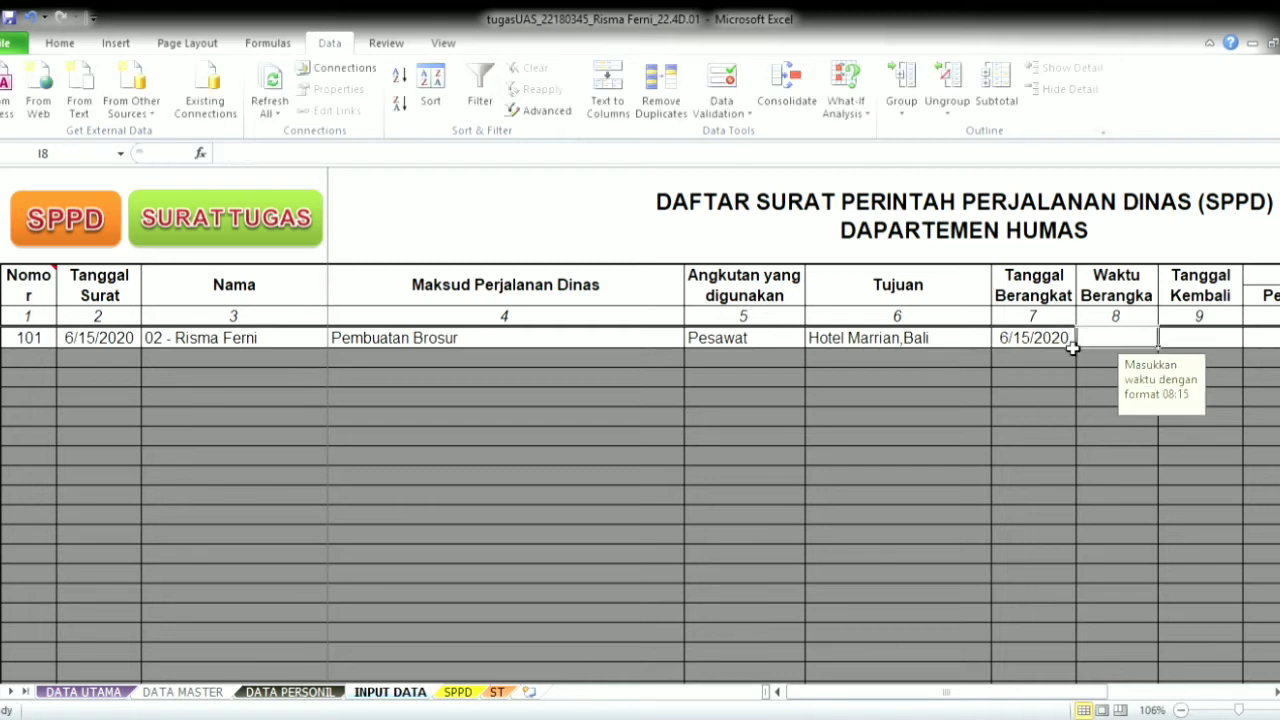
{"action": "type", "text": "18:"}
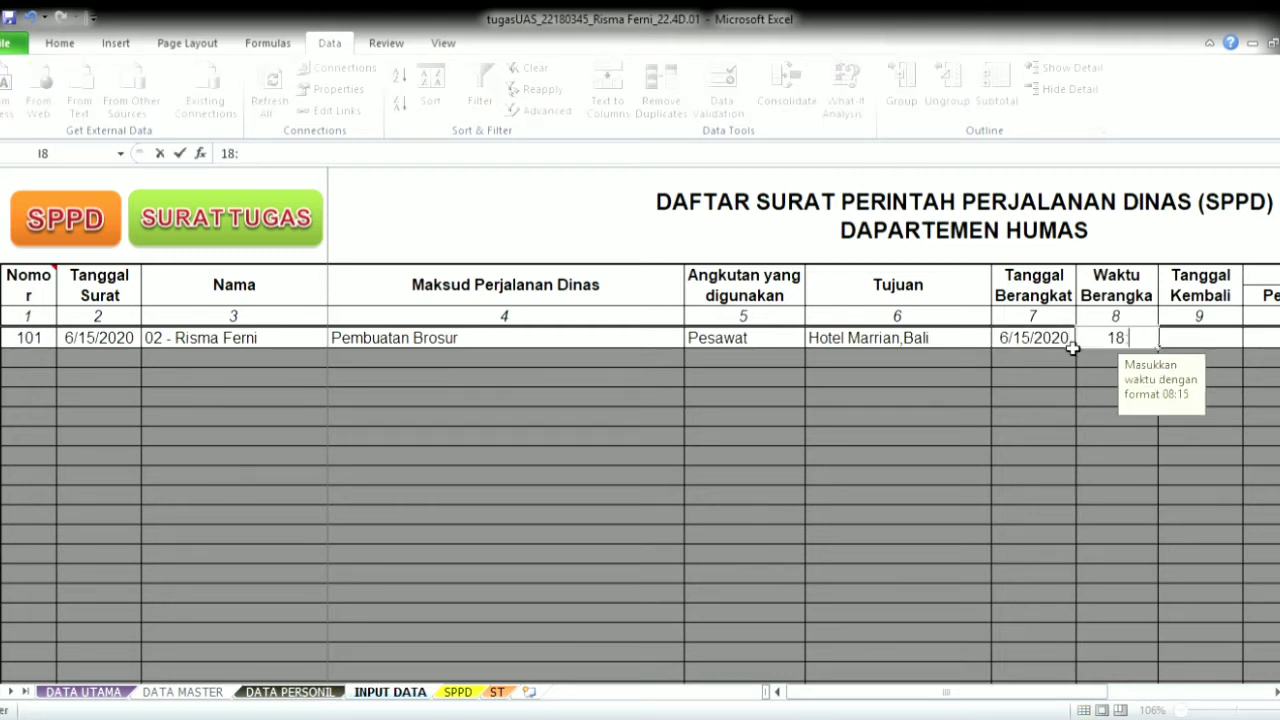
{"action": "type", "text": "00:00:"}
{"action": "key", "text": "Return"}
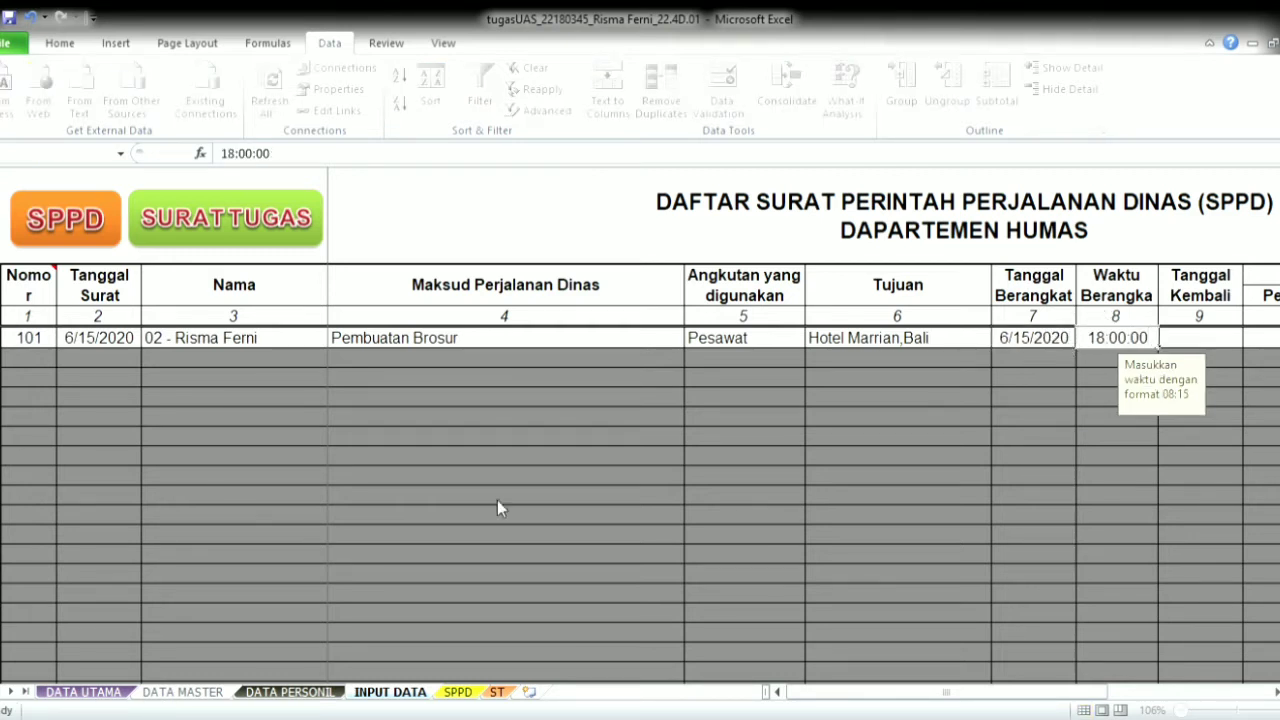
{"action": "key", "text": "Escape"}
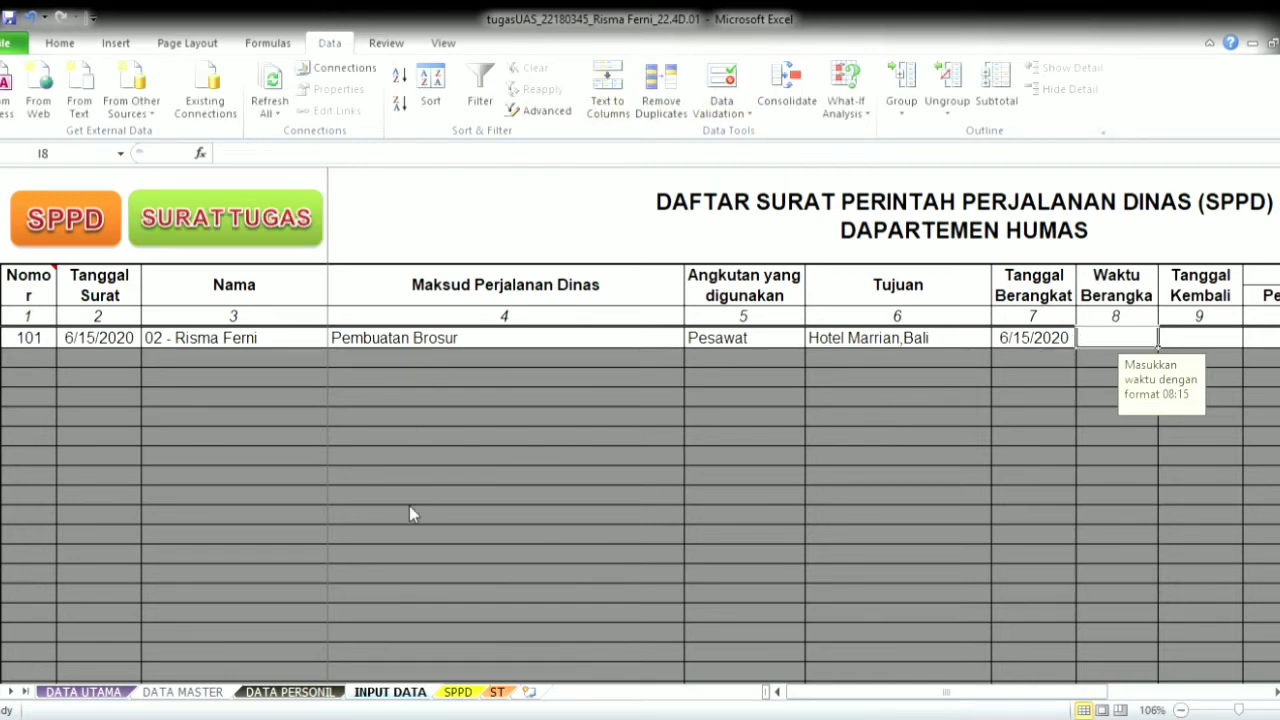
{"action": "key", "text": "F2"}
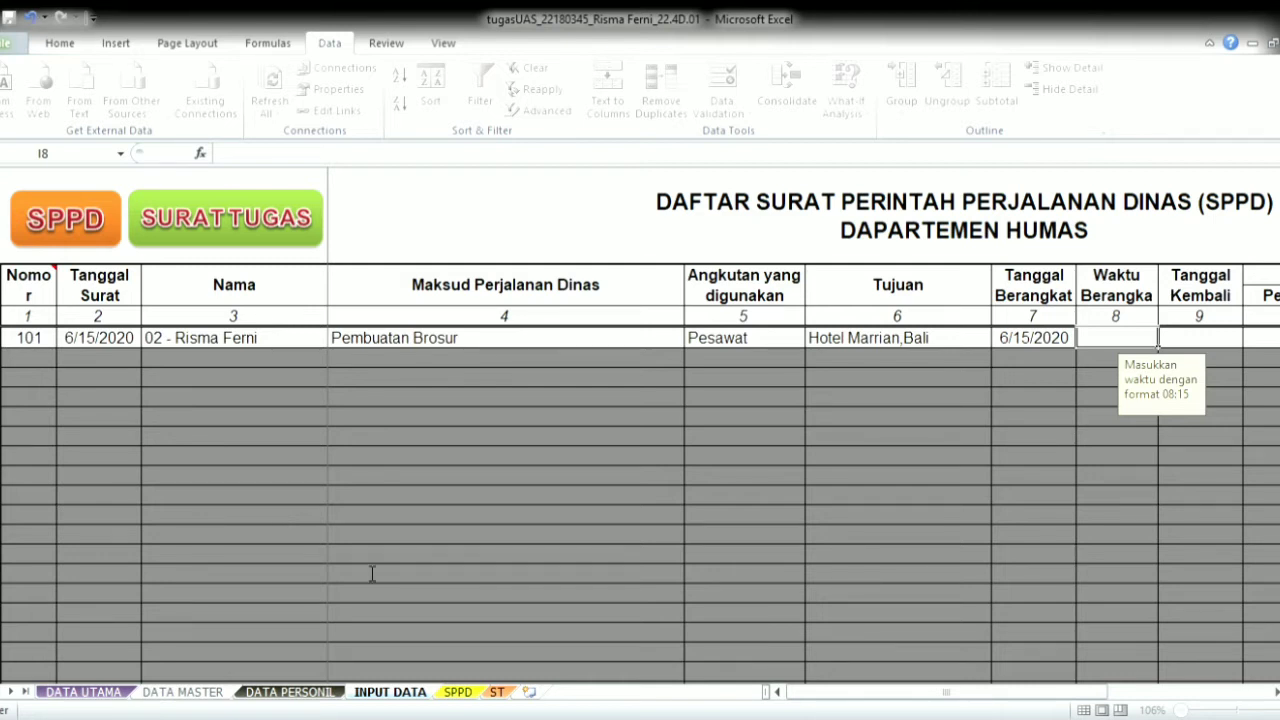
{"action": "key", "text": "ctrl+shift+Down"}
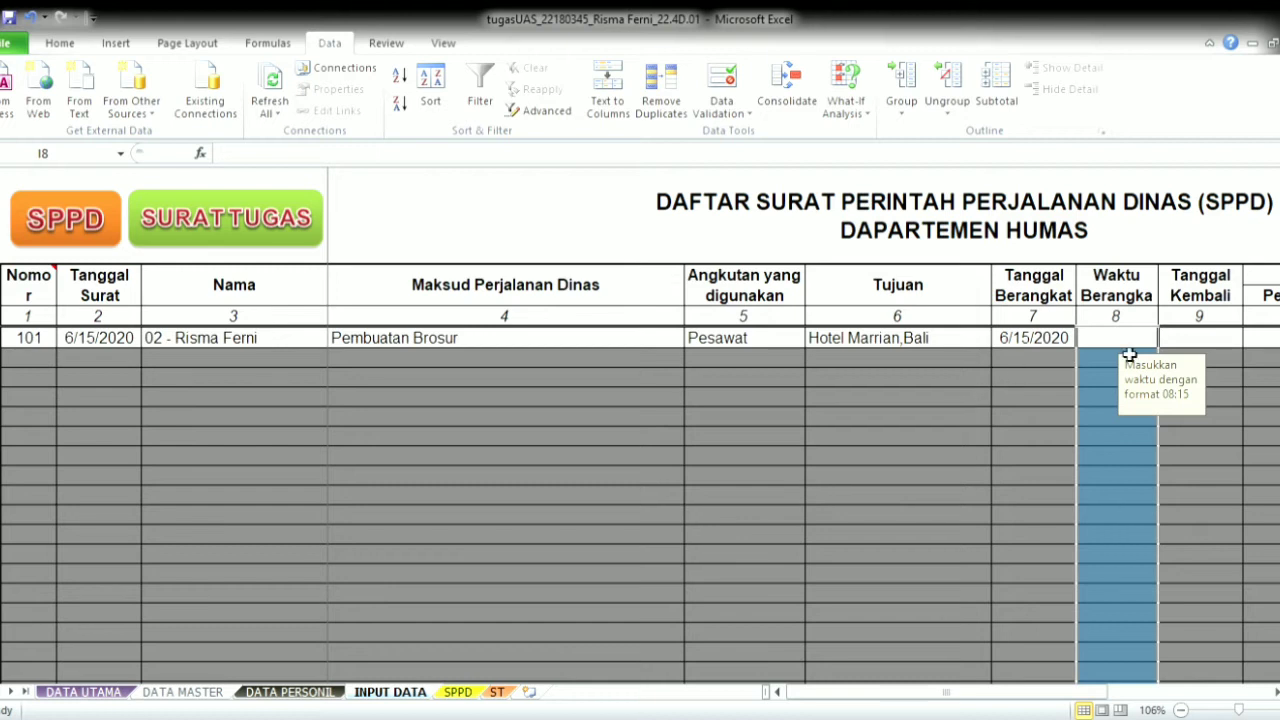
{"action": "type", "text": "18:00:"}
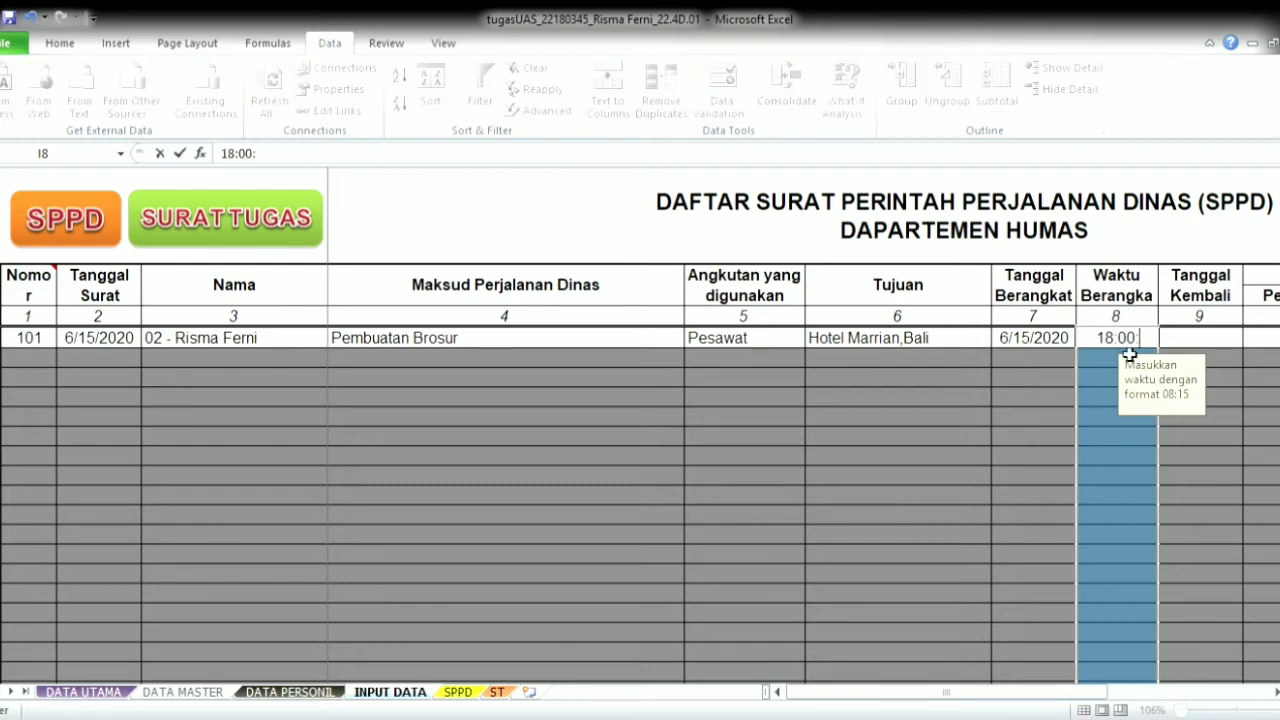
{"action": "key", "text": "Return"}
- Enter 6/18/2020 as the return date
{"action": "left_click", "coordinate": [1198, 345]}
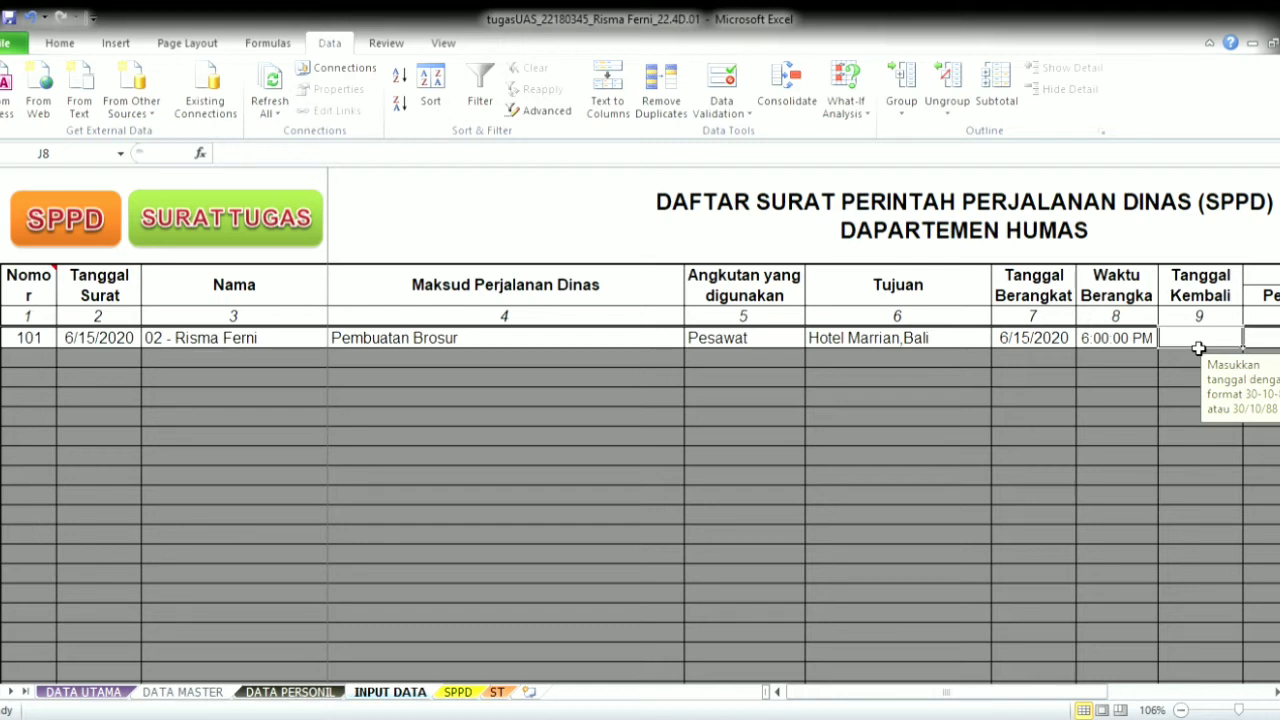
{"action": "type", "text": "6"}
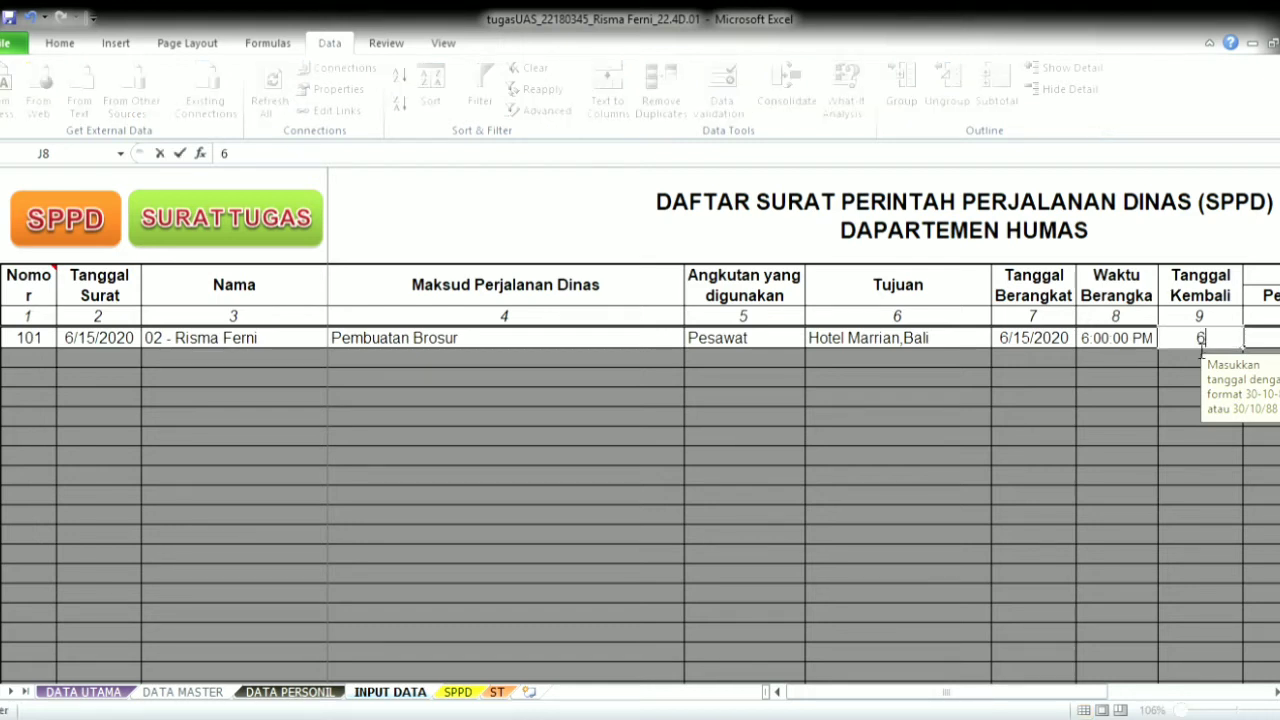
{"action": "type", "text": "/18/2020"}
{"action": "key", "text": "Tab"}
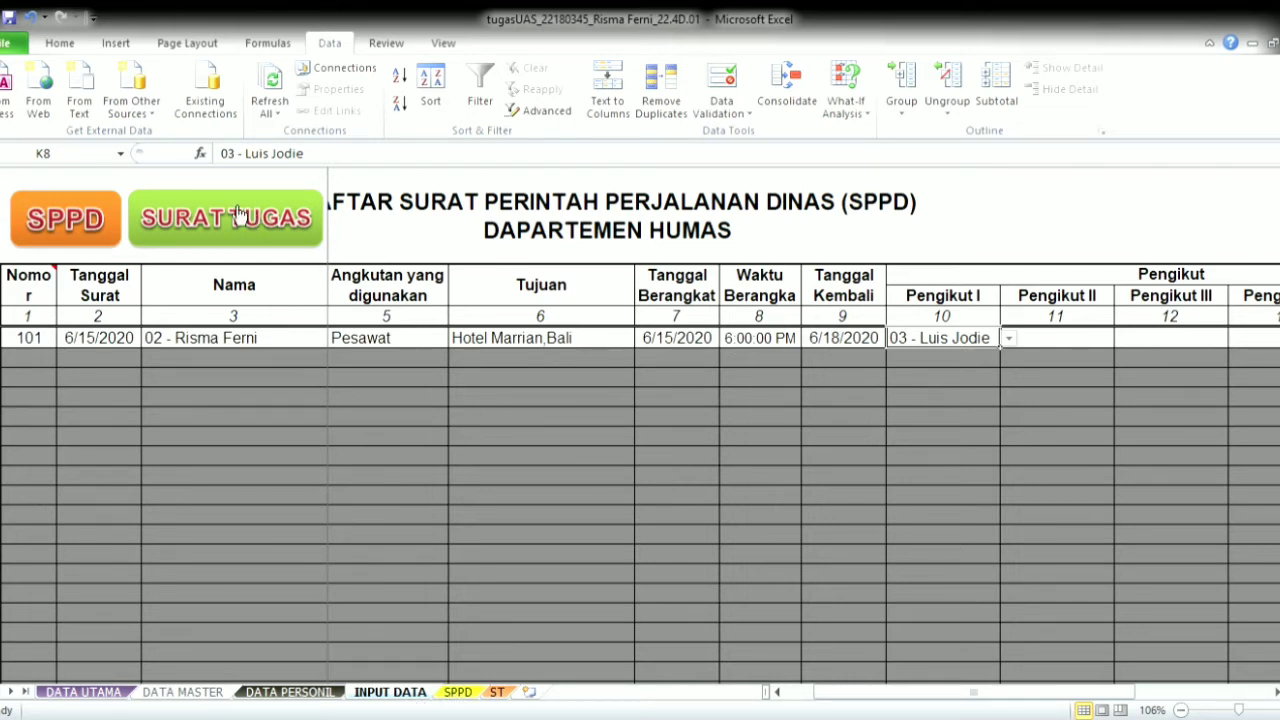
- Change the SPPD letter's Nomor Surat from 100 to 101 so the form fills in
{"action": "left_click", "coordinate": [57, 222]}
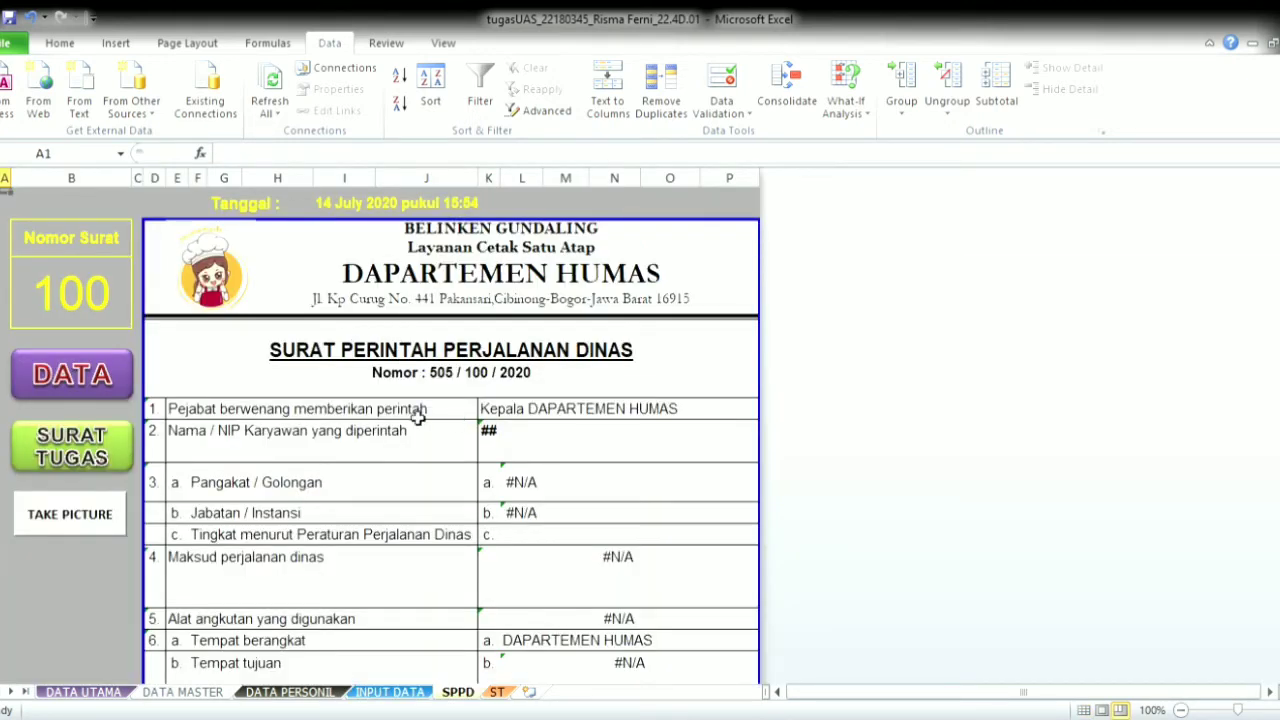
{"action": "left_click", "coordinate": [86, 304]}
{"action": "double_click", "coordinate": [106, 302]}
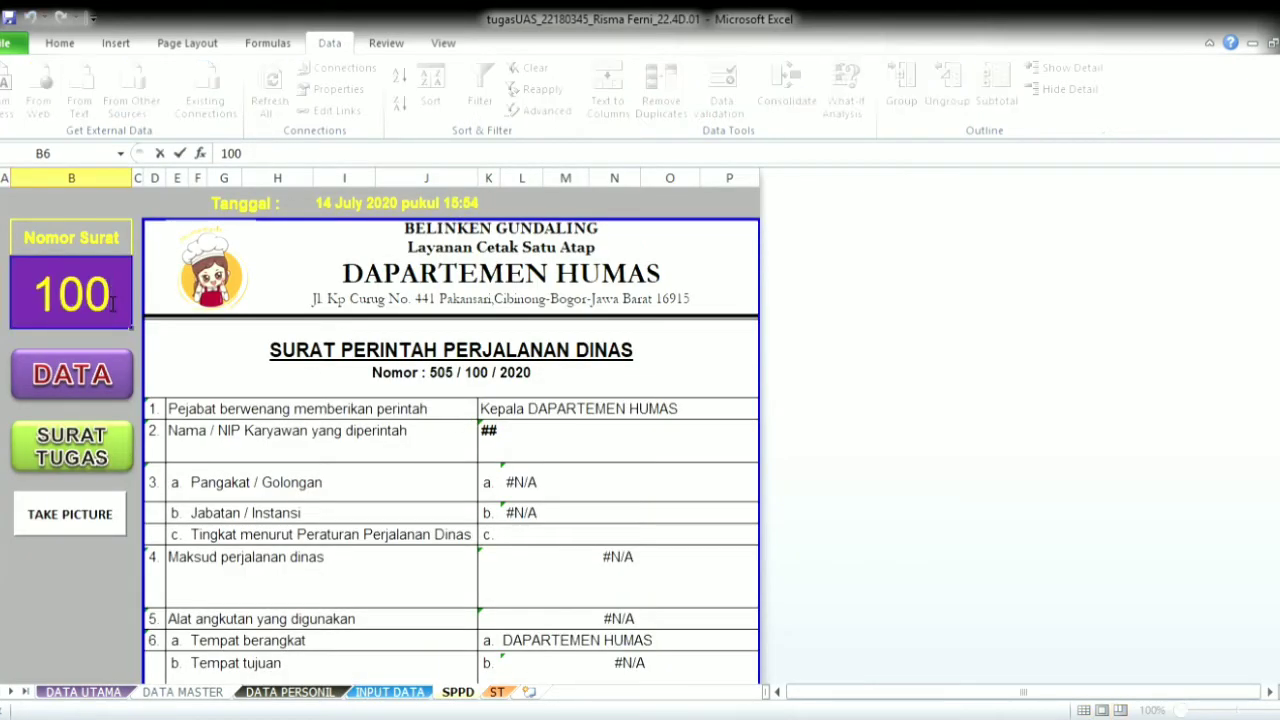
{"action": "key", "text": "BackSpace"}
{"action": "type", "text": "1"}
{"action": "left_click", "coordinate": [190, 350]}
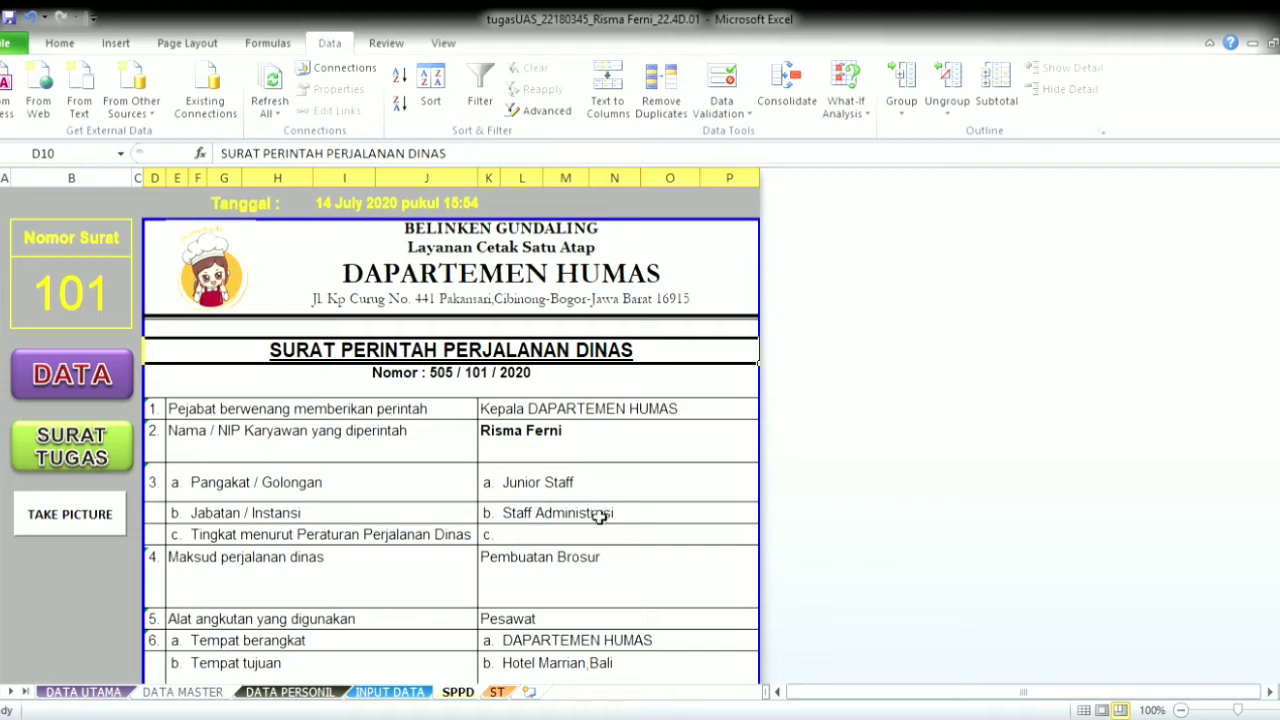
- Scroll through the filled SPPD letter to review its details
{"action": "scroll", "coordinate": [600, 517], "scroll_direction": "down", "scroll_amount": 1}
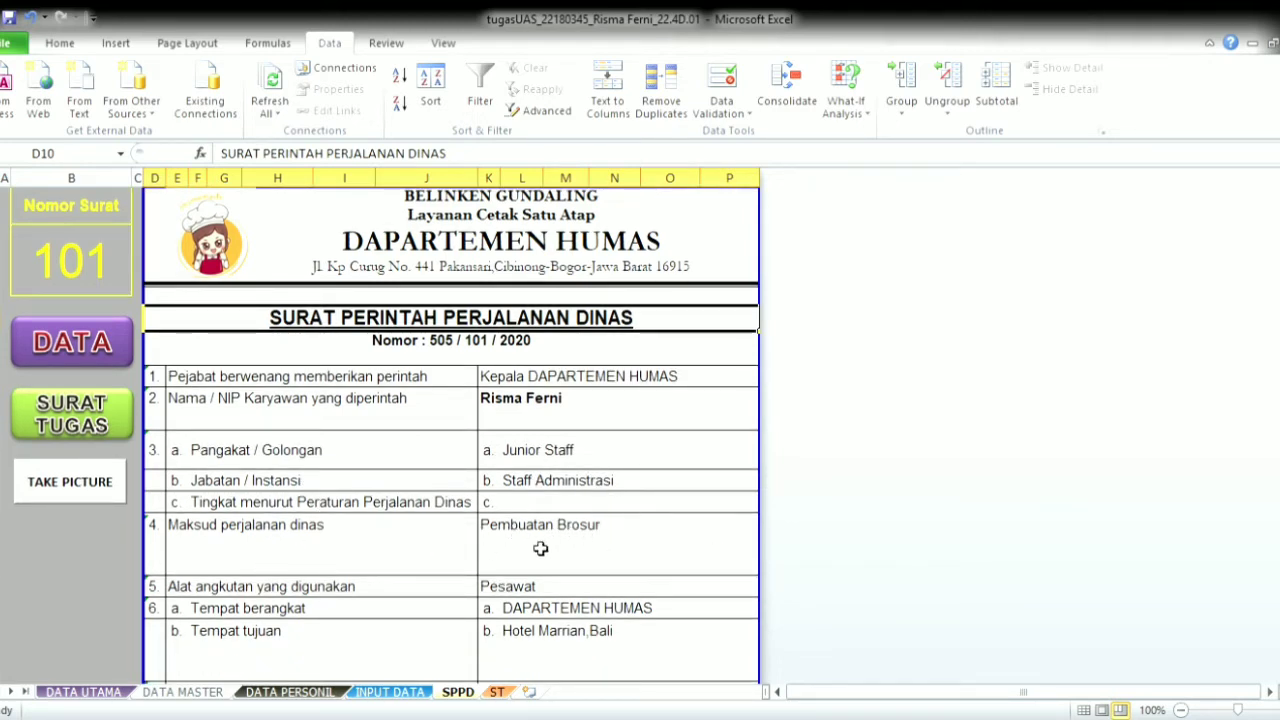
{"action": "scroll", "coordinate": [540, 548], "scroll_direction": "down", "scroll_amount": 2}
{"action": "scroll", "coordinate": [586, 537], "scroll_direction": "down", "scroll_amount": 1}
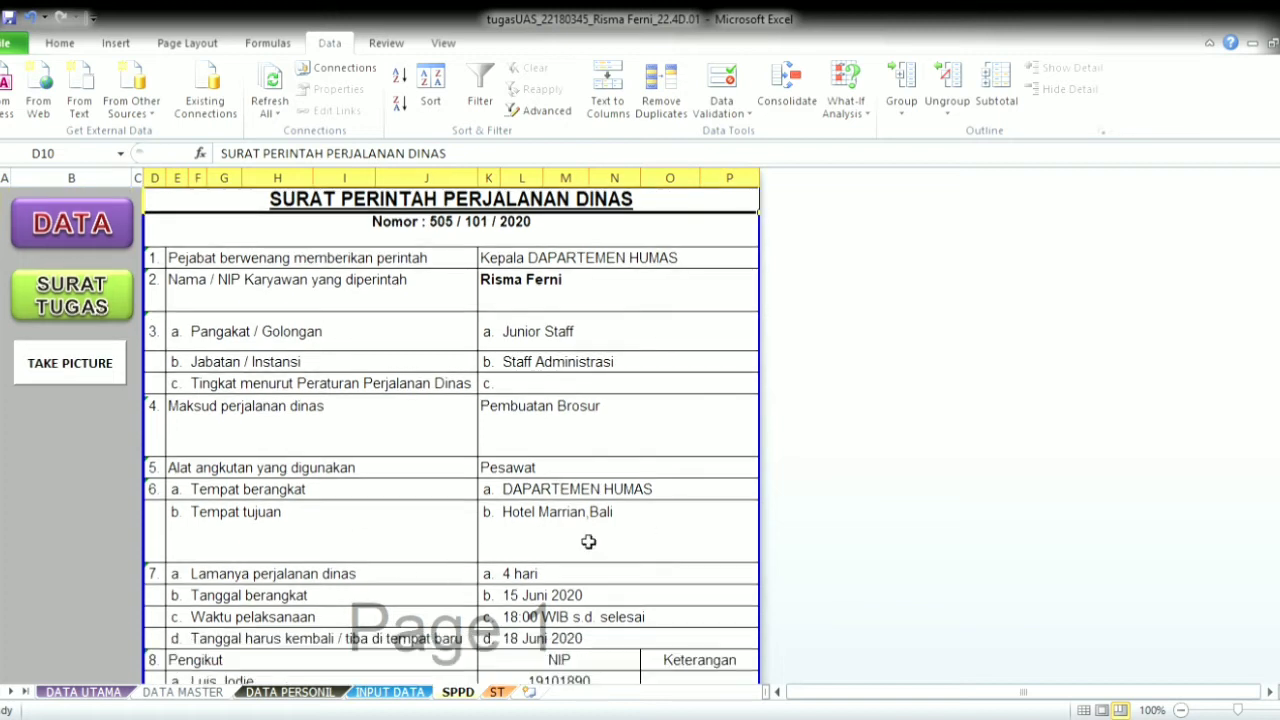
{"action": "scroll", "coordinate": [600, 530], "scroll_direction": "down", "scroll_amount": 1}
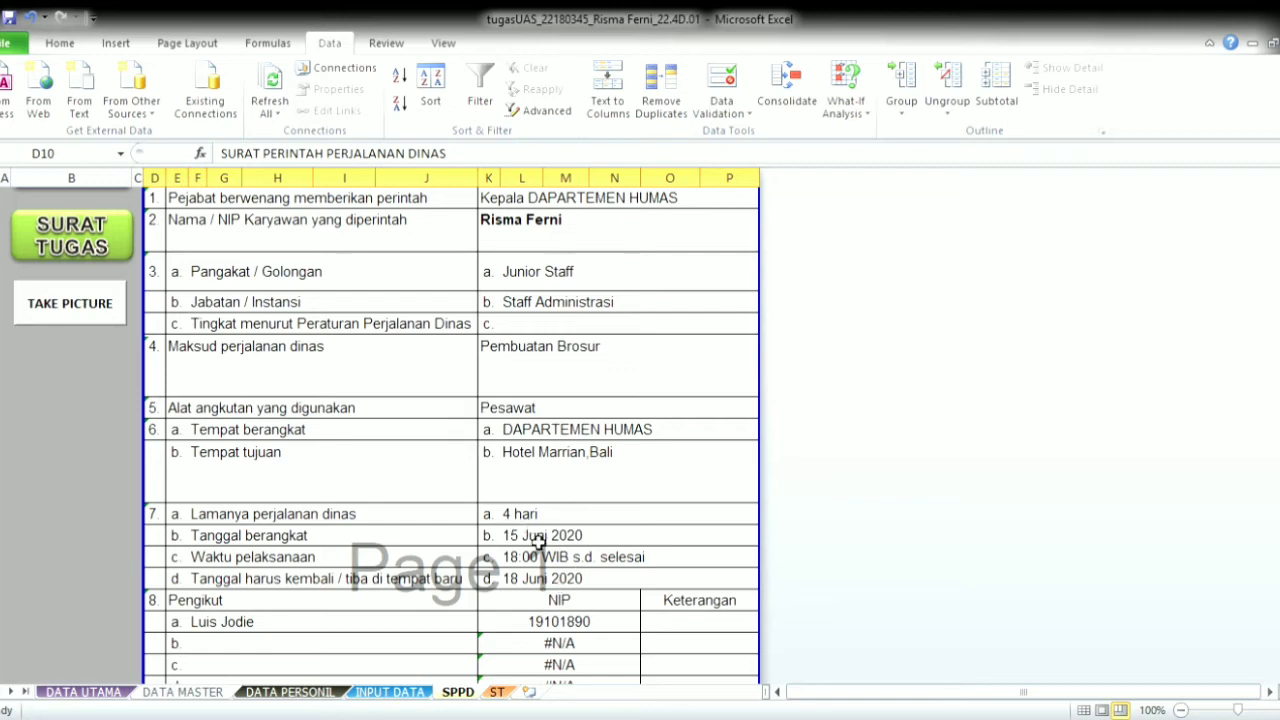
{"action": "scroll", "coordinate": [538, 540], "scroll_direction": "down", "scroll_amount": 1}
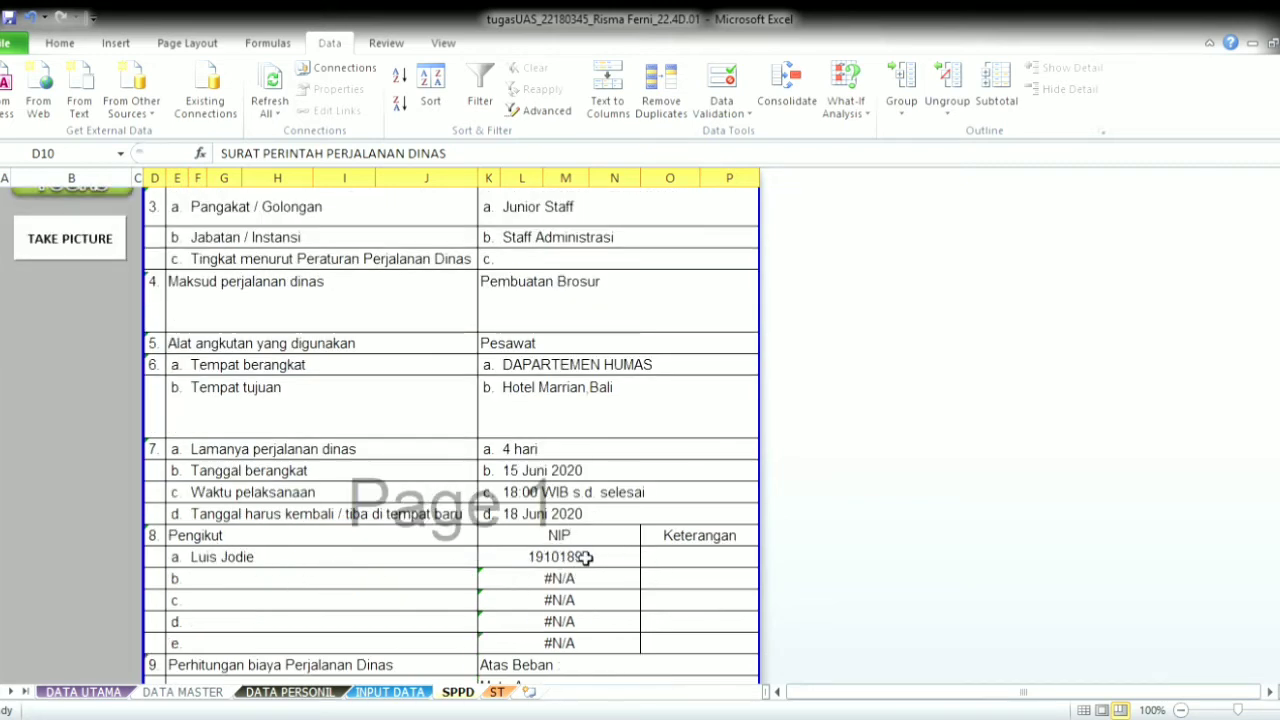
{"action": "scroll", "coordinate": [585, 555], "scroll_direction": "down", "scroll_amount": 4}
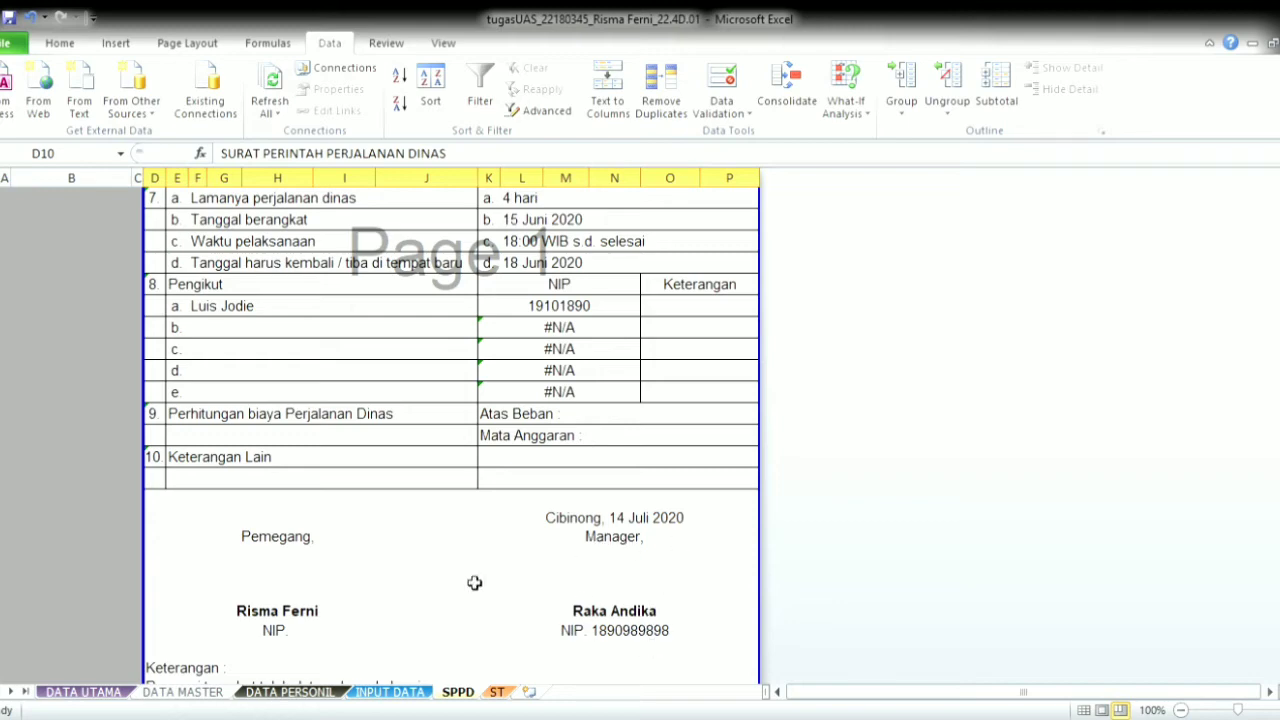
{"action": "scroll", "coordinate": [389, 585], "scroll_direction": "up", "scroll_amount": 8}
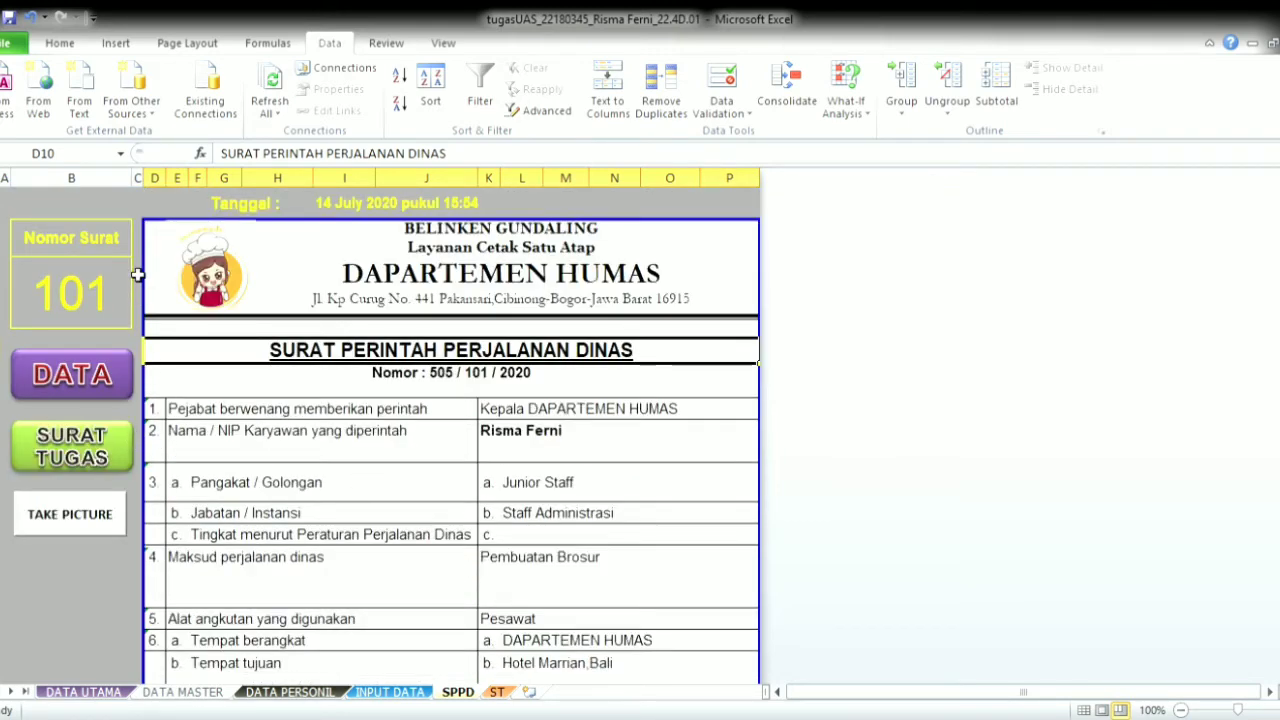
- Show the Surat Tugas letter for Pengikut 1
{"action": "left_click", "coordinate": [120, 447]}
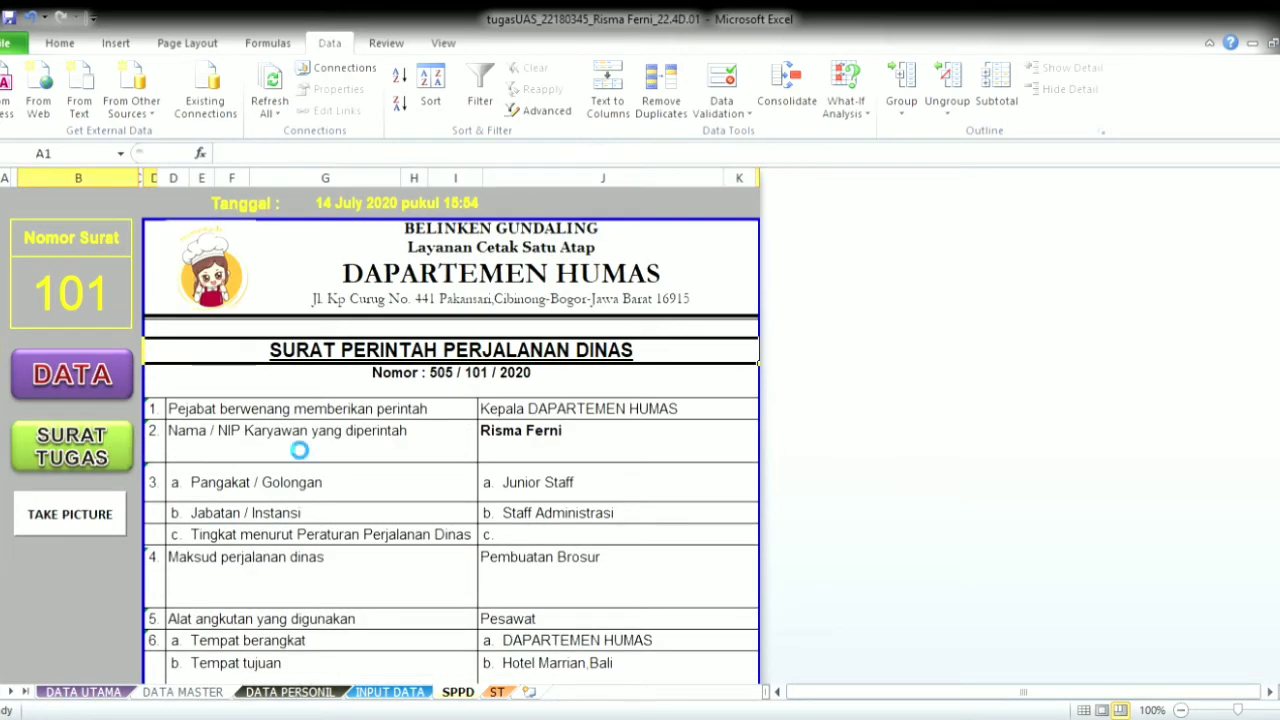
{"action": "scroll", "coordinate": [643, 486], "scroll_direction": "down", "scroll_amount": 6}
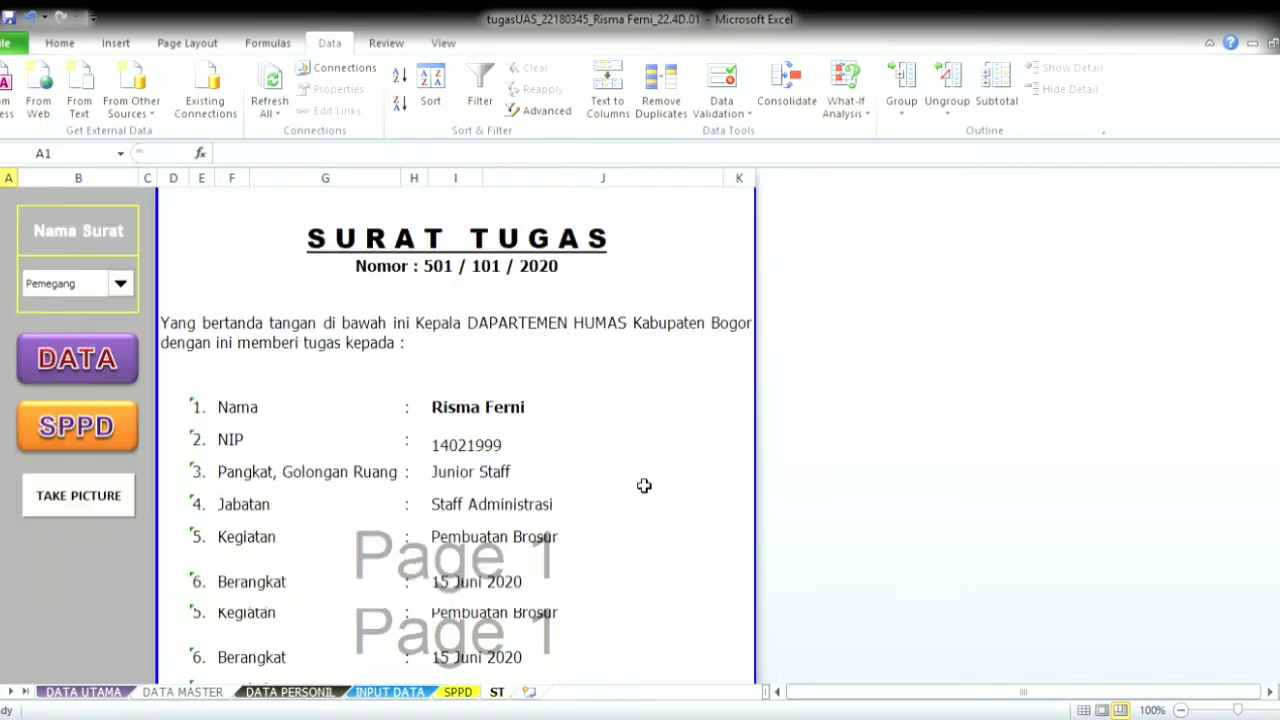
{"action": "scroll", "coordinate": [650, 486], "scroll_direction": "up", "scroll_amount": 4}
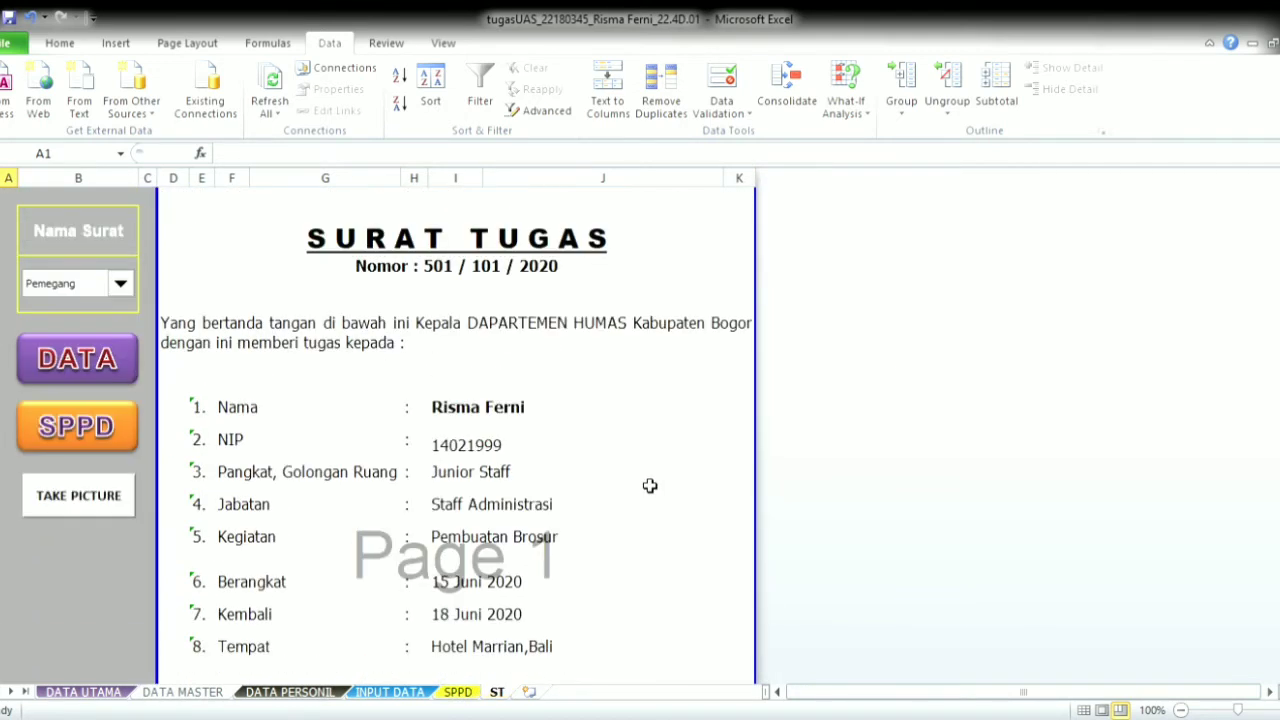
{"action": "left_click", "coordinate": [118, 319]}
{"action": "scroll", "coordinate": [536, 500], "scroll_direction": "down", "scroll_amount": 2}
{"action": "scroll", "coordinate": [540, 501], "scroll_direction": "up", "scroll_amount": 3}
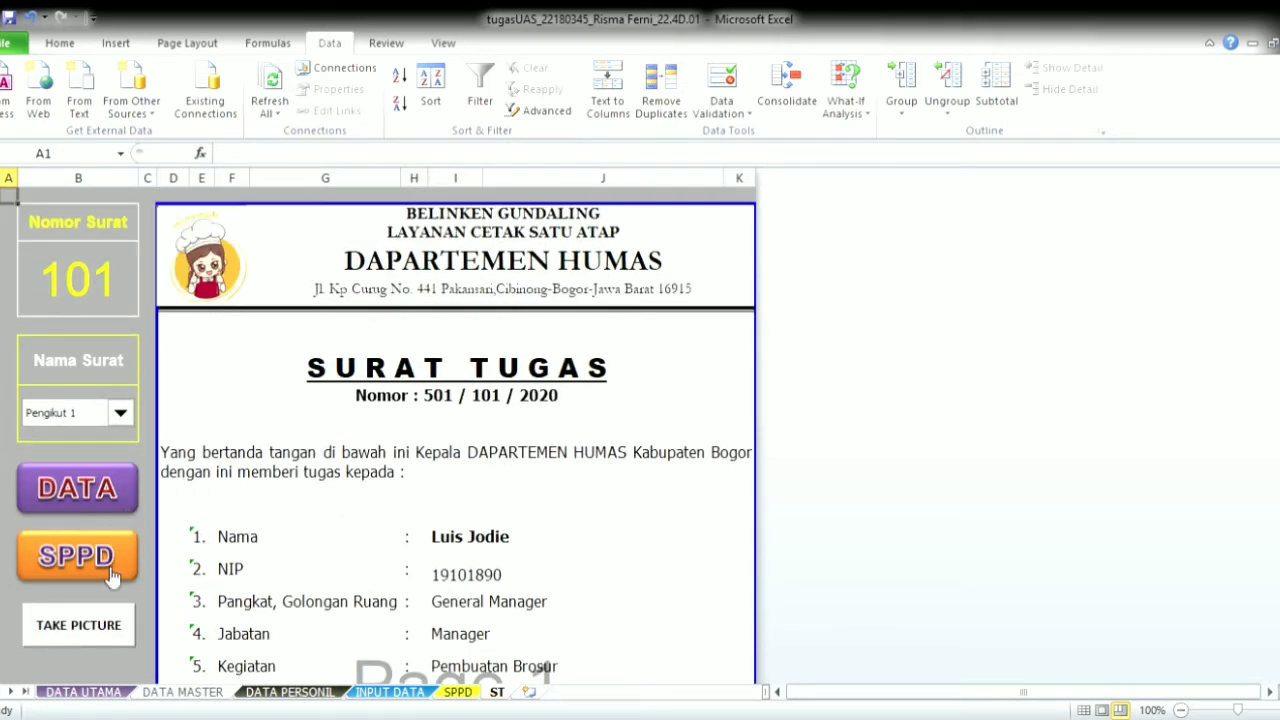
- Replace the SPPD letter's header logo with the GUNDALING picture
{"action": "left_click", "coordinate": [112, 576]}
{"action": "left_click", "coordinate": [208, 293]}
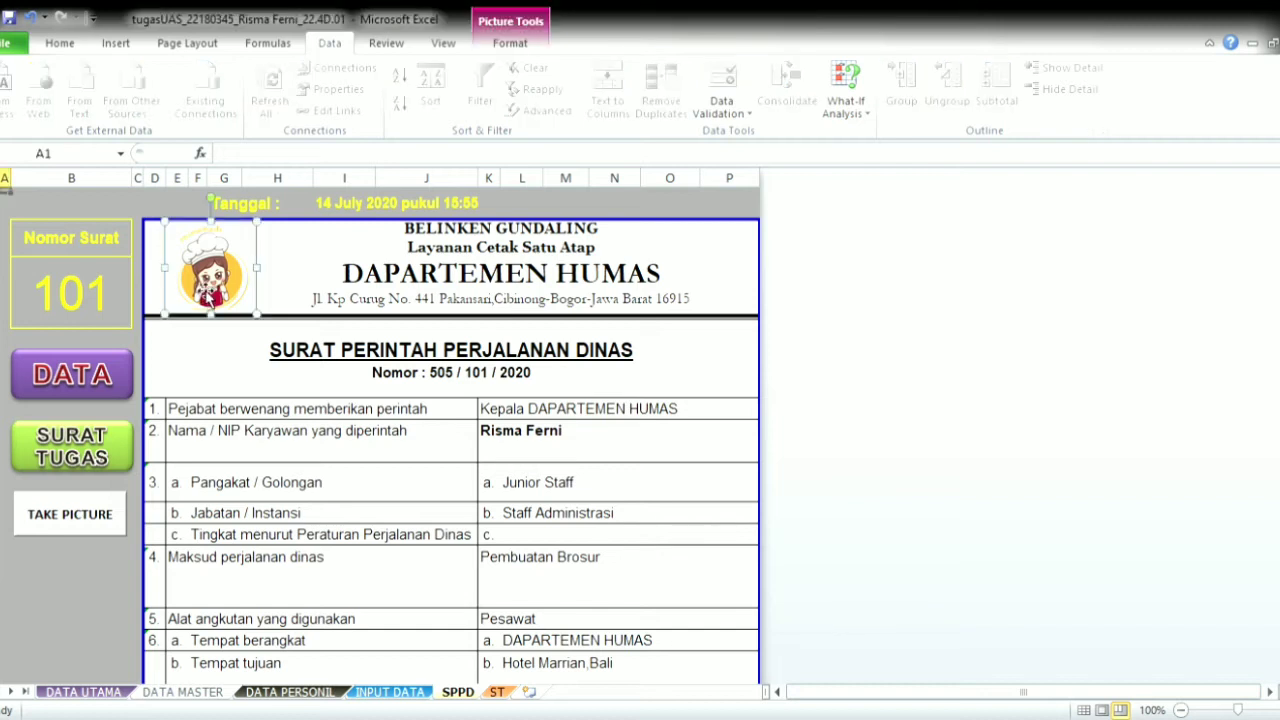
{"action": "left_click", "coordinate": [100, 522]}
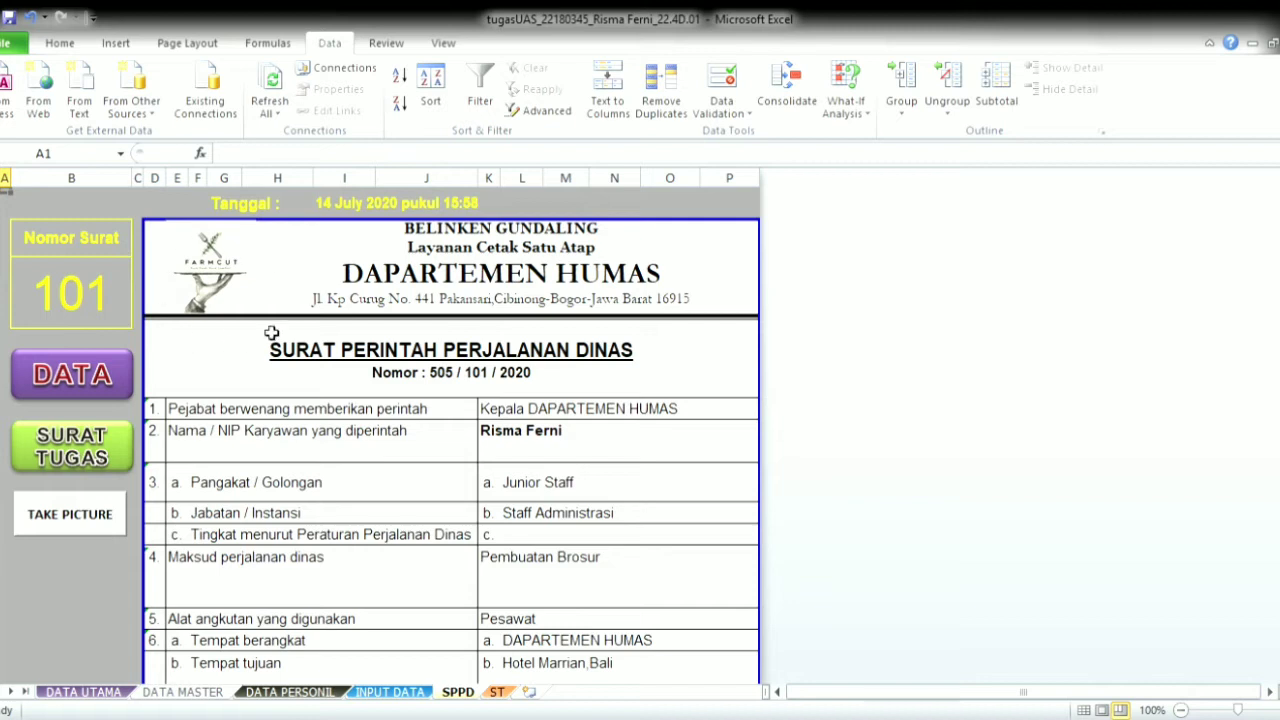
{"action": "left_click", "coordinate": [242, 290]}
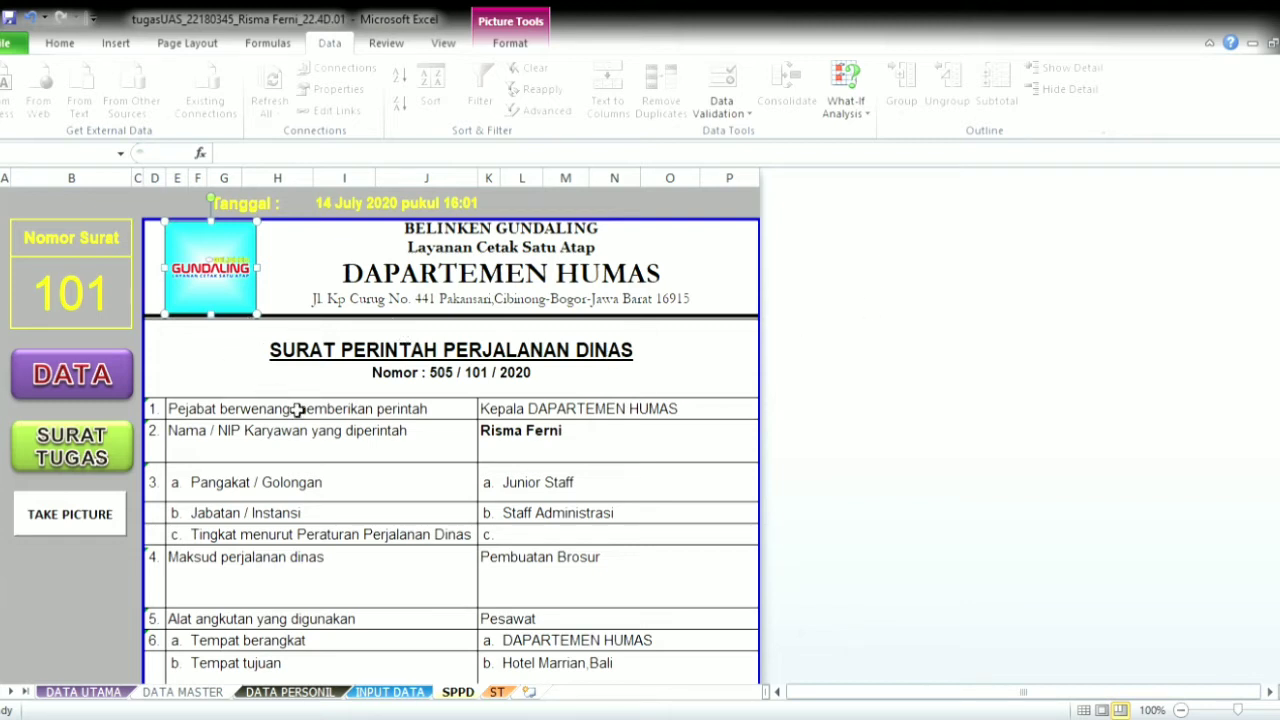
{"action": "left_click", "coordinate": [727, 380]}
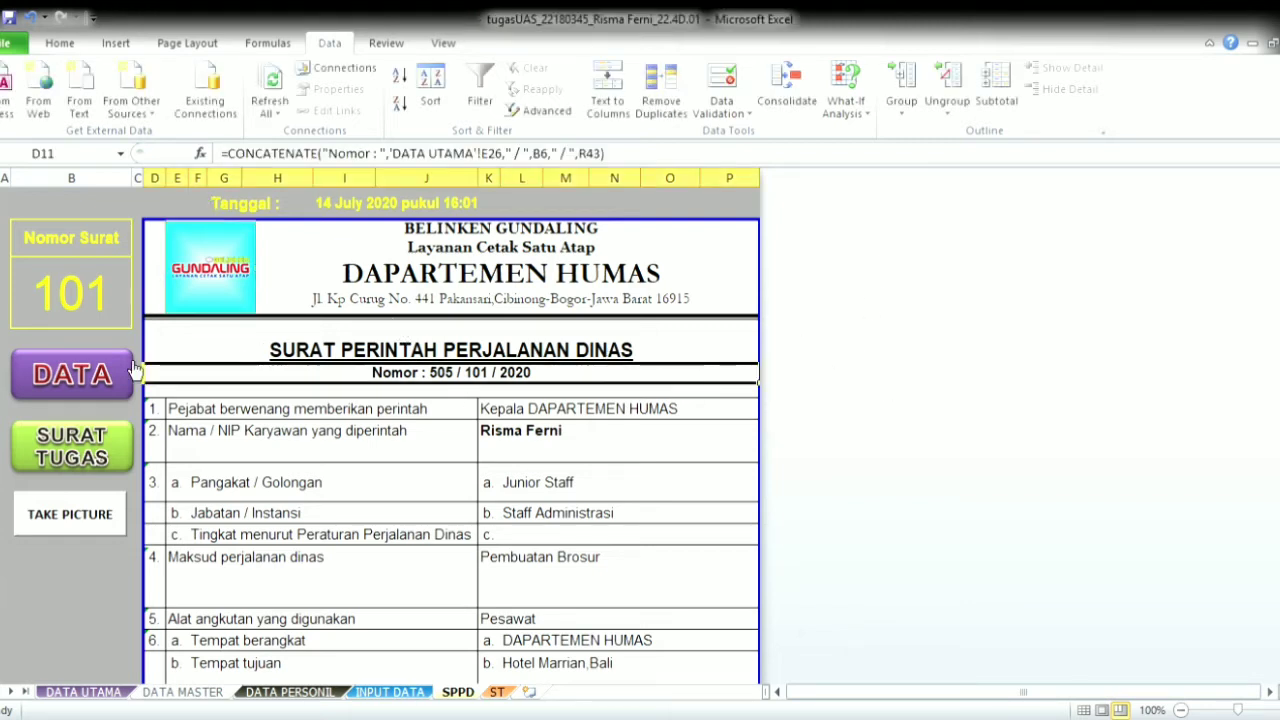
- Replace the Surat Tugas header logo with the GUNDALING picture
{"action": "left_click", "coordinate": [107, 448]}
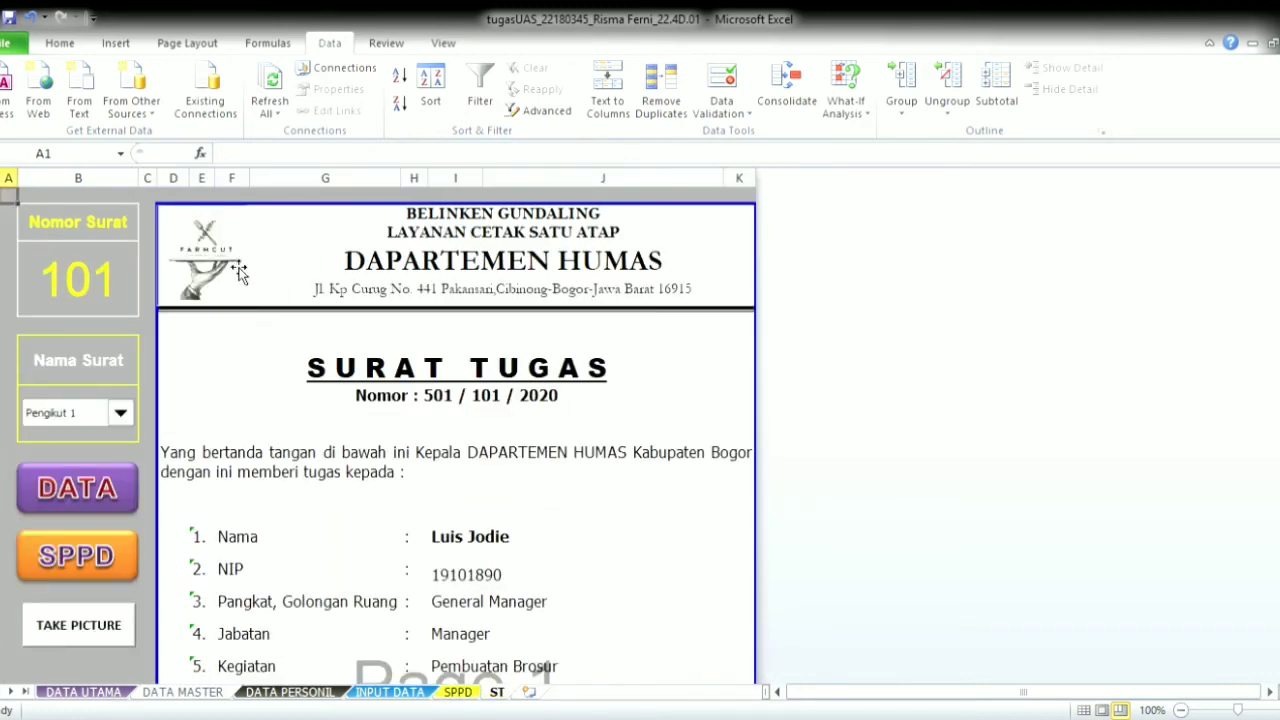
{"action": "left_click", "coordinate": [224, 272]}
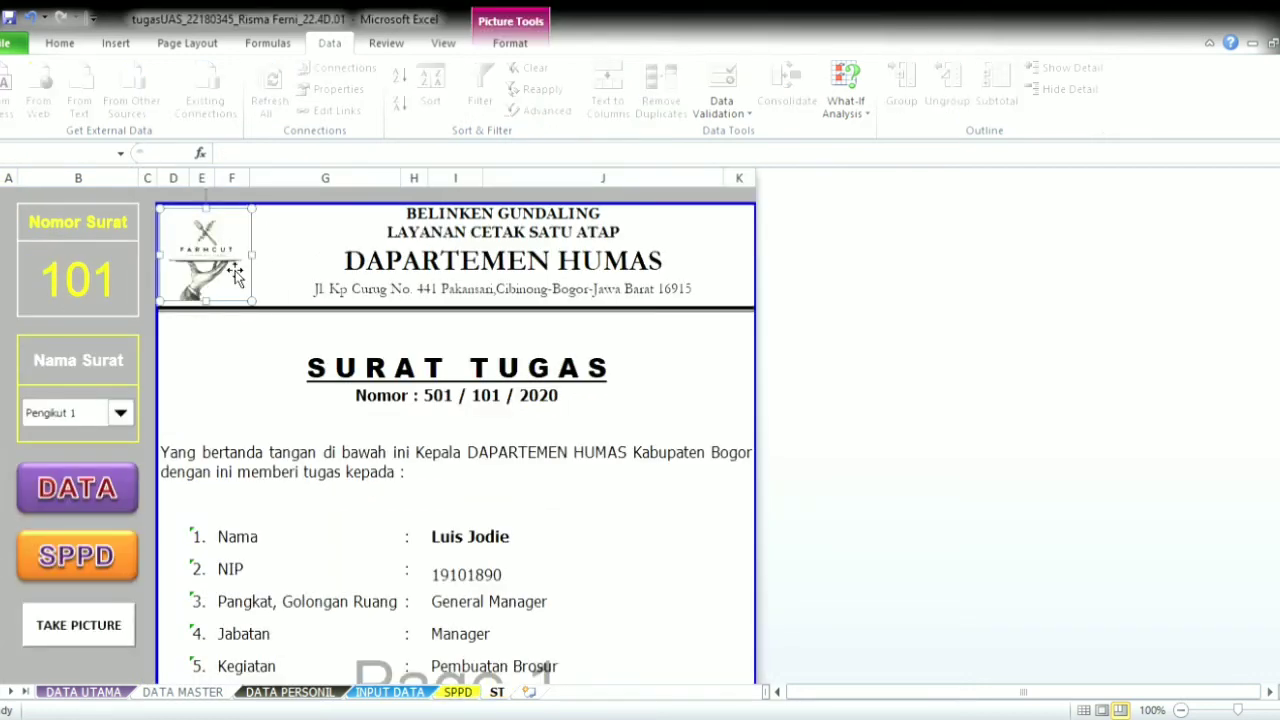
{"action": "left_click", "coordinate": [100, 625]}
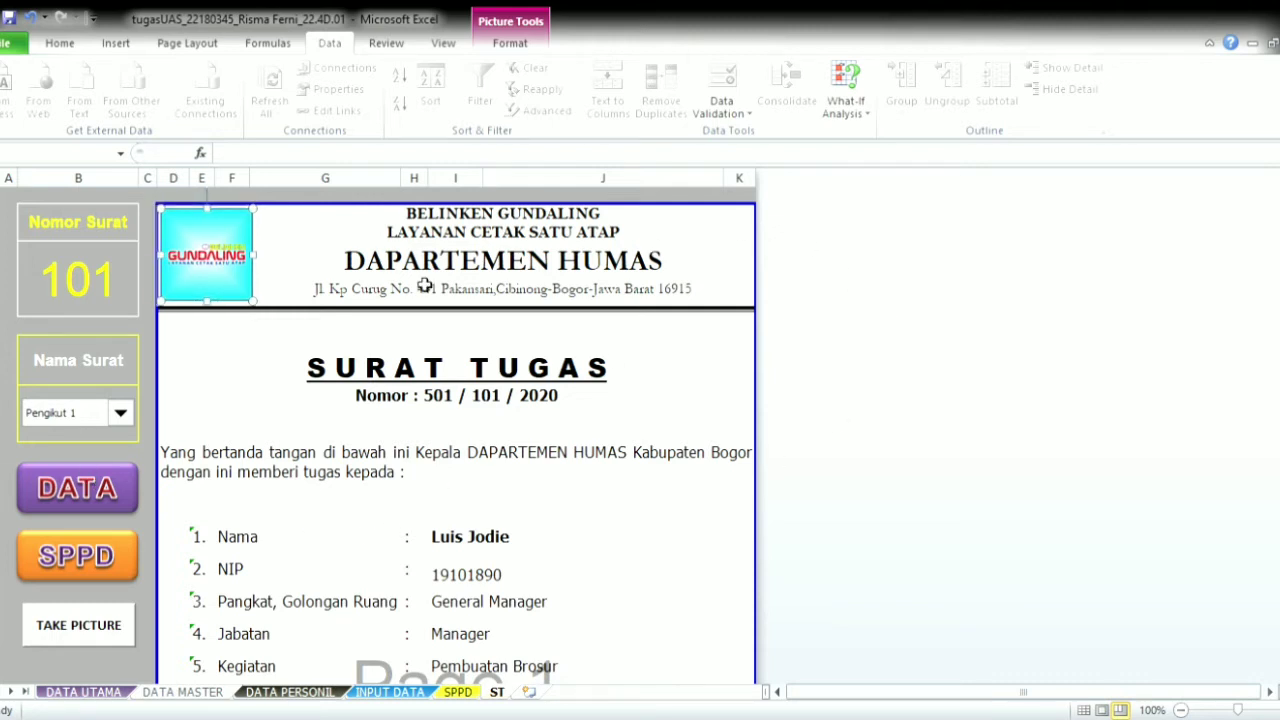
{"action": "scroll", "coordinate": [763, 346], "scroll_direction": "down", "scroll_amount": 3}
{"action": "scroll", "coordinate": [731, 351], "scroll_direction": "up", "scroll_amount": 3}
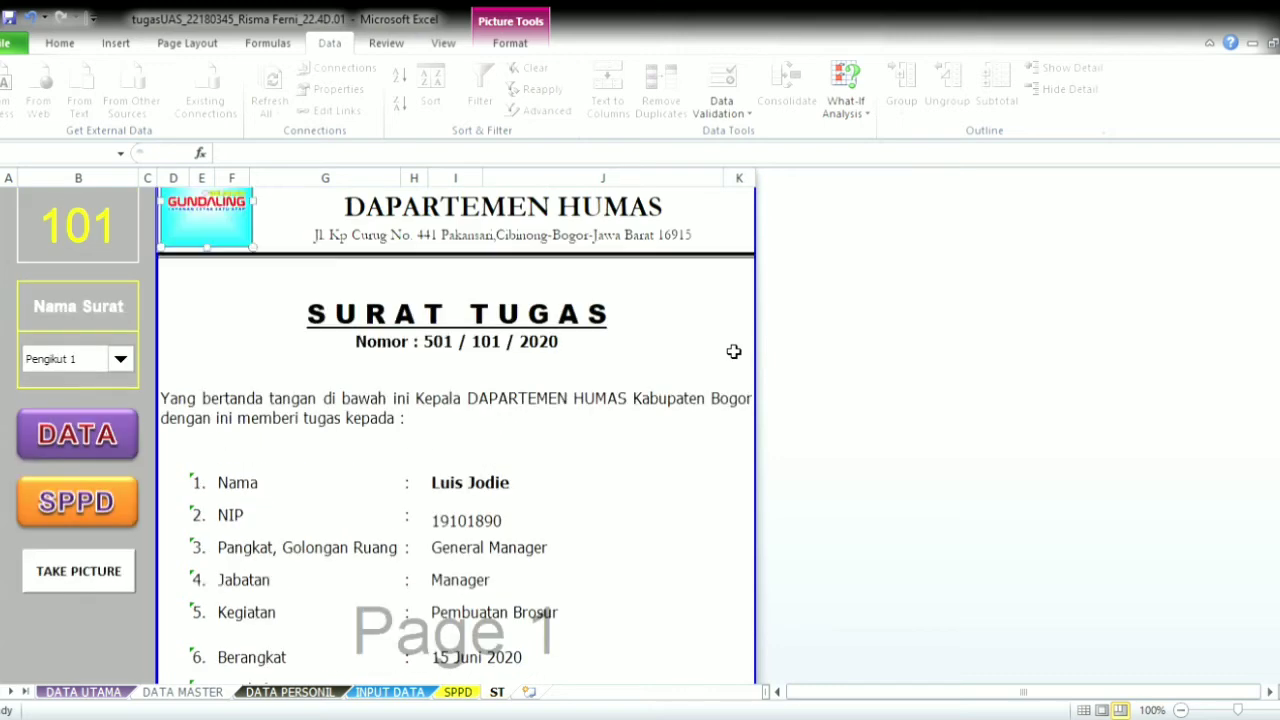
- Review the DATA UTAMA, DATA MASTER, DATA PERSONIL and INPUT DATA sheets
{"action": "left_click", "coordinate": [113, 694]}
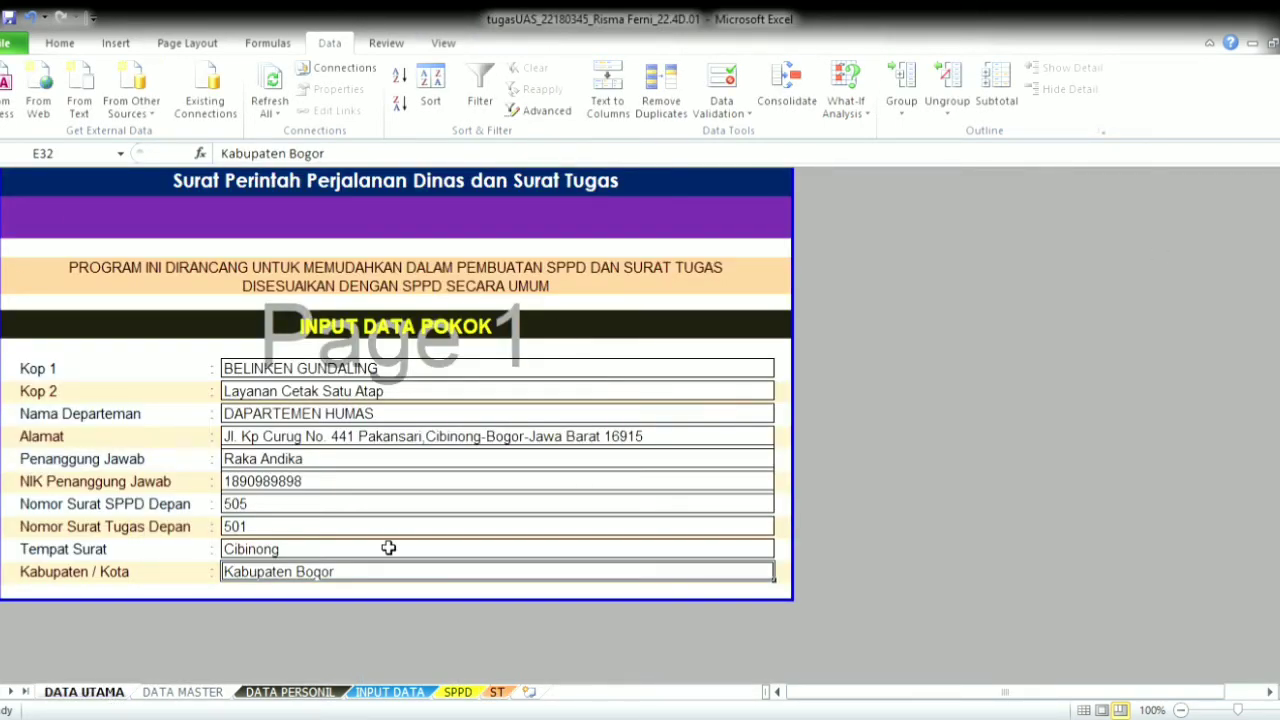
{"action": "left_click", "coordinate": [182, 692]}
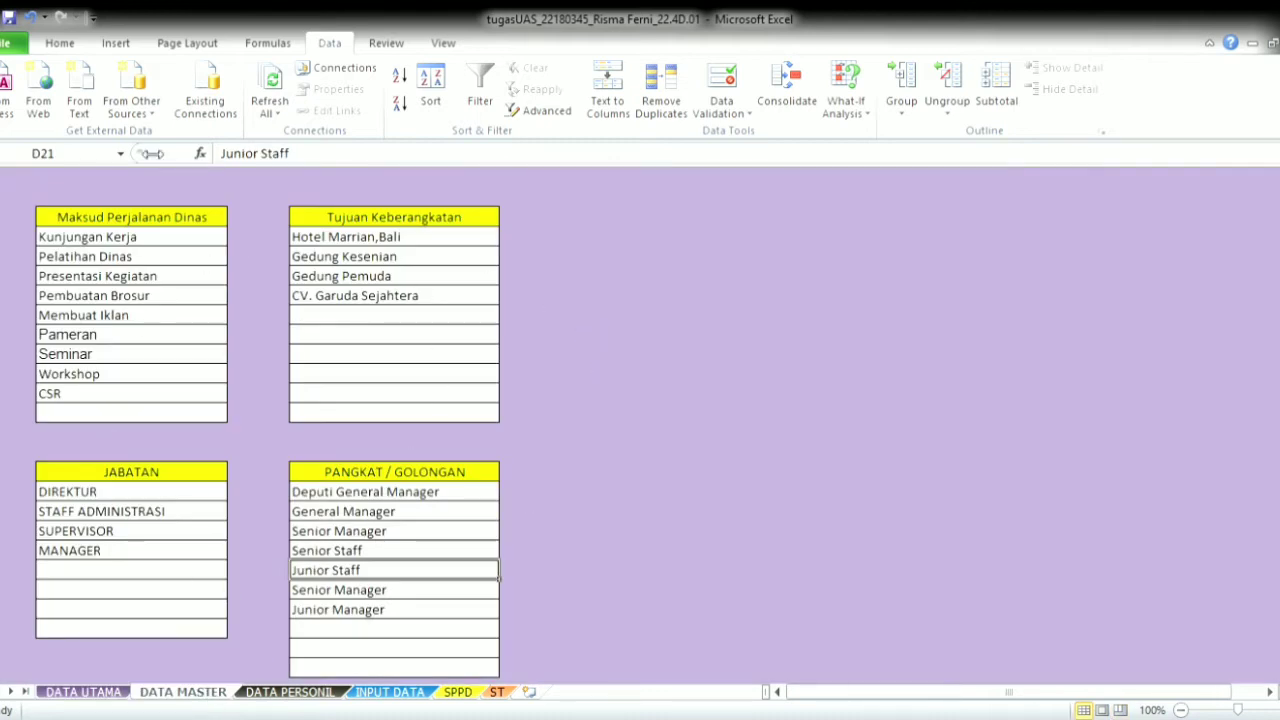
{"action": "left_click", "coordinate": [330, 692]}
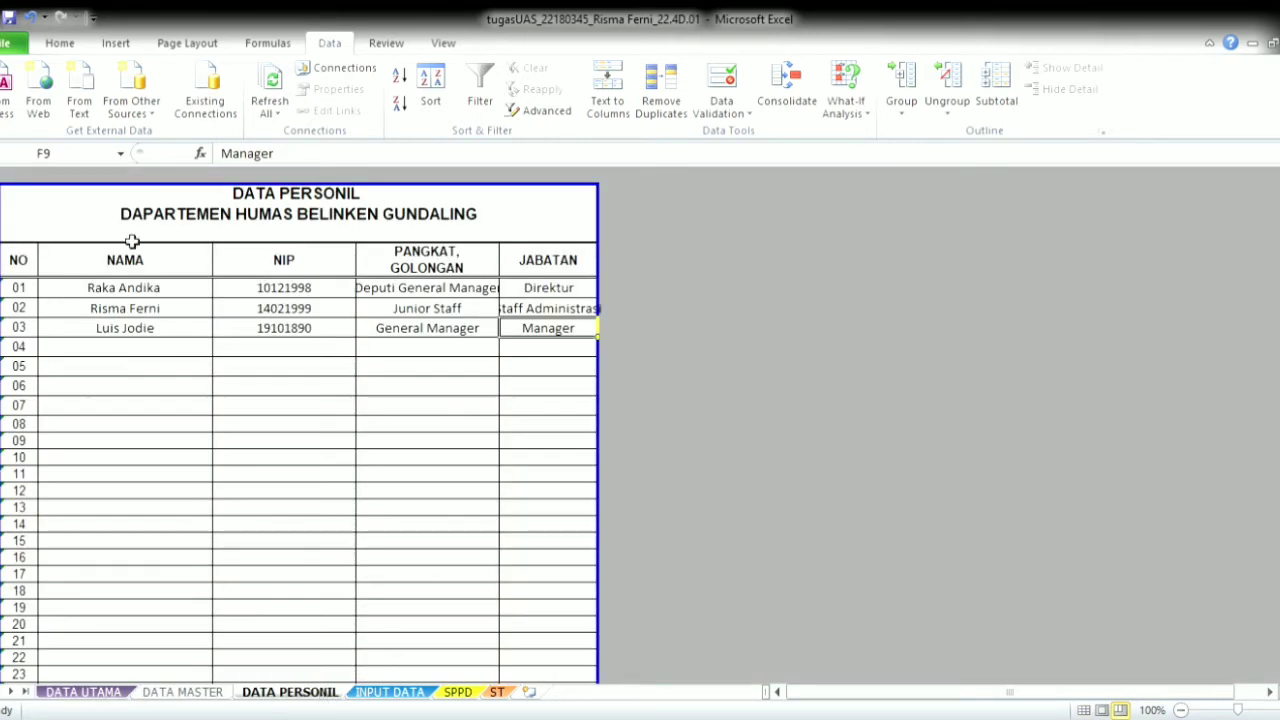
{"action": "left_click", "coordinate": [392, 692]}
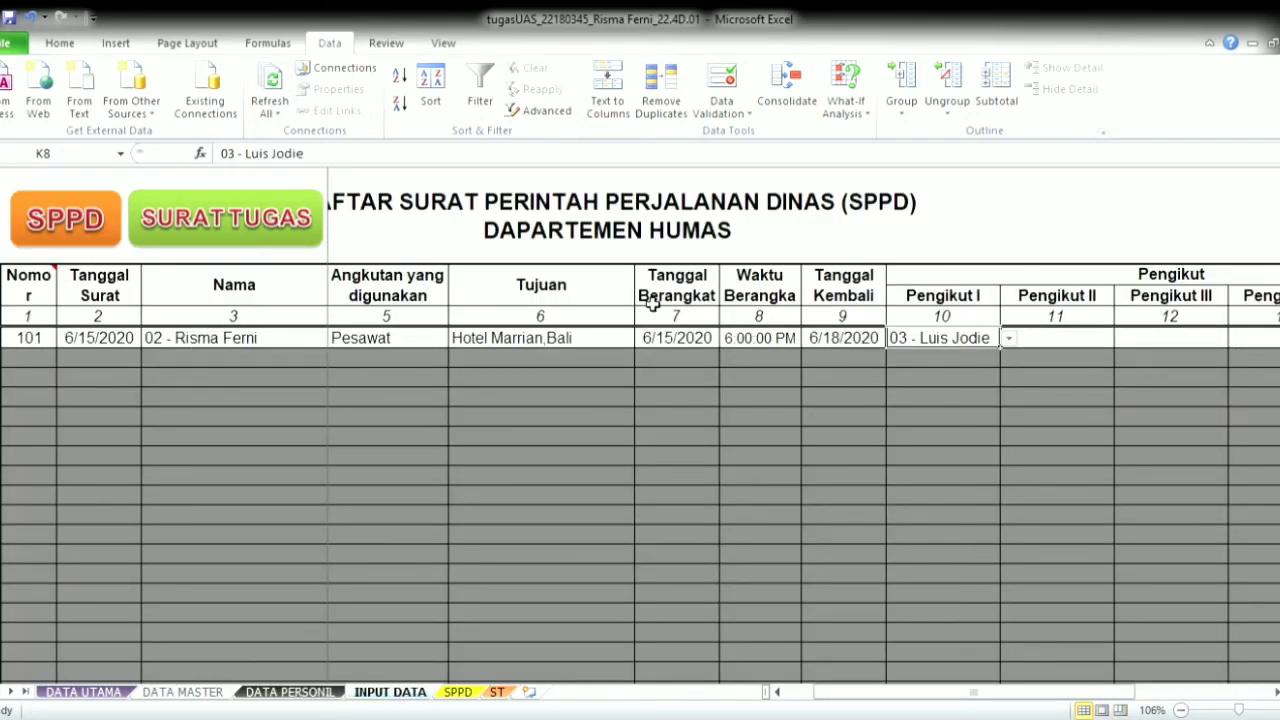
- Set the Surat Tugas recipient back to Pemegang, then view the SPPD letter
{"action": "left_click", "coordinate": [238, 236]}
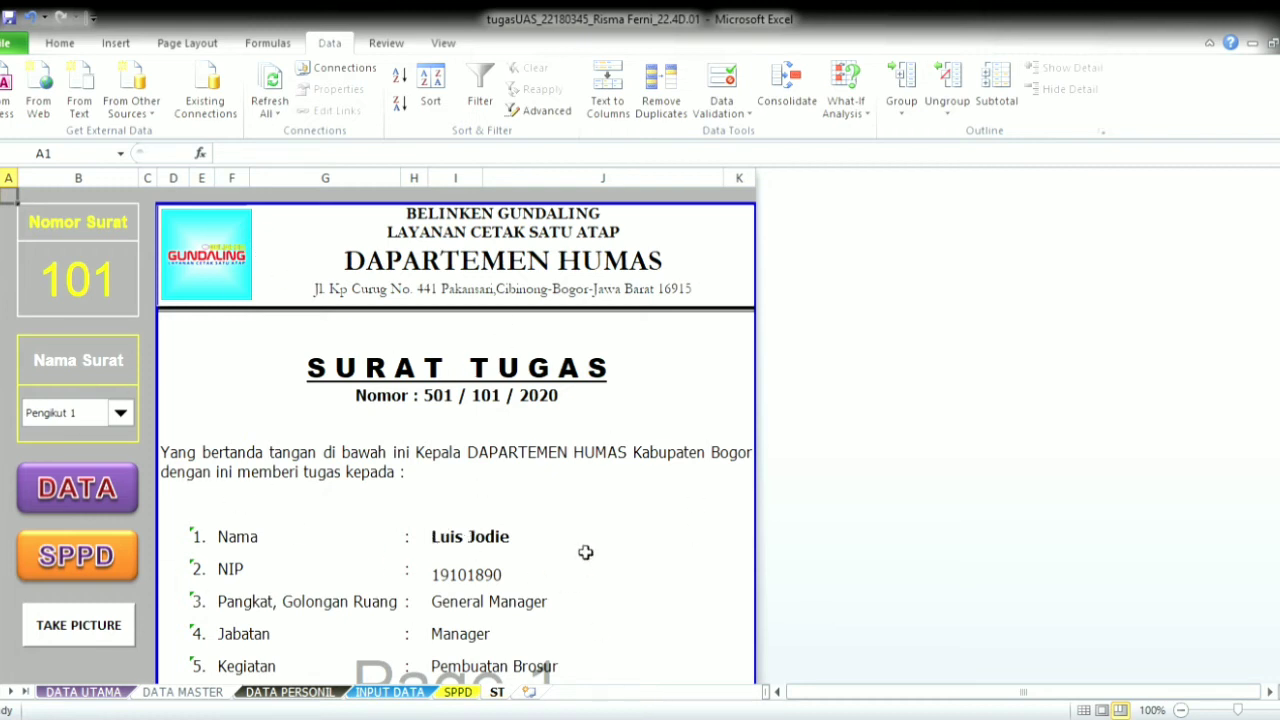
{"action": "left_click", "coordinate": [120, 412]}
{"action": "left_click", "coordinate": [95, 434]}
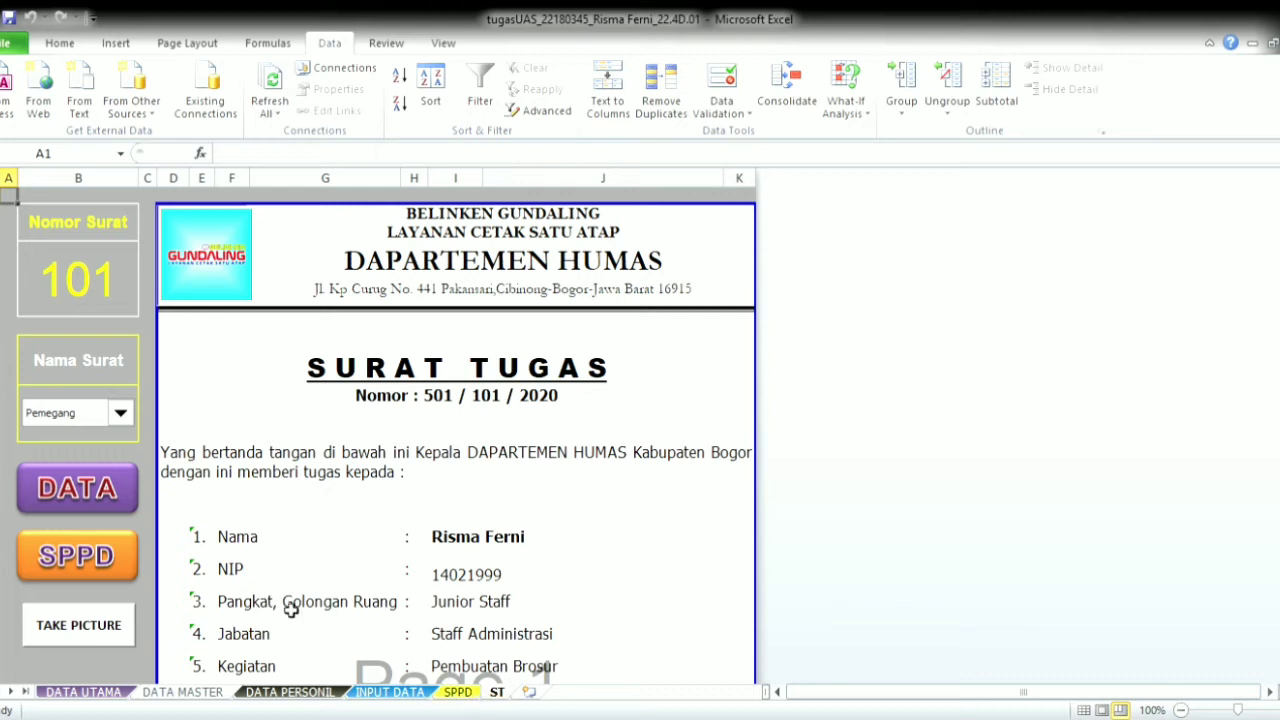
{"action": "left_click", "coordinate": [112, 568]}
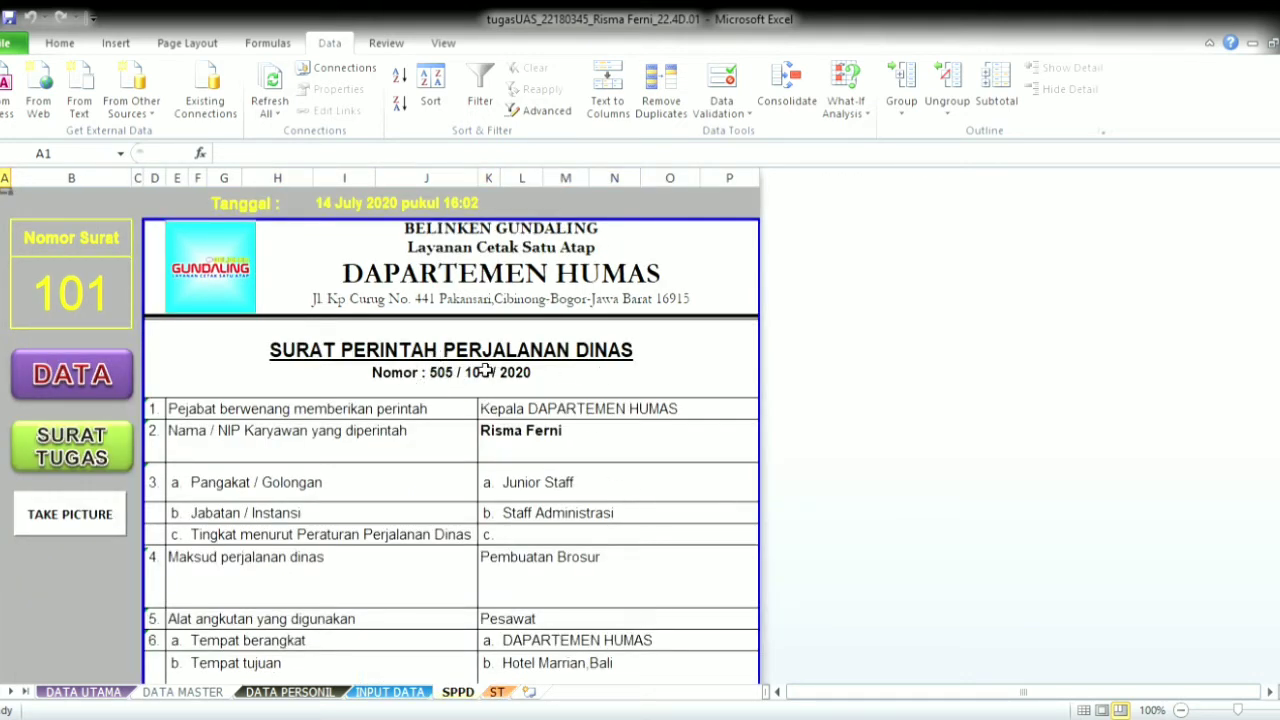
{"action": "scroll", "coordinate": [590, 470], "scroll_direction": "down", "scroll_amount": 3}
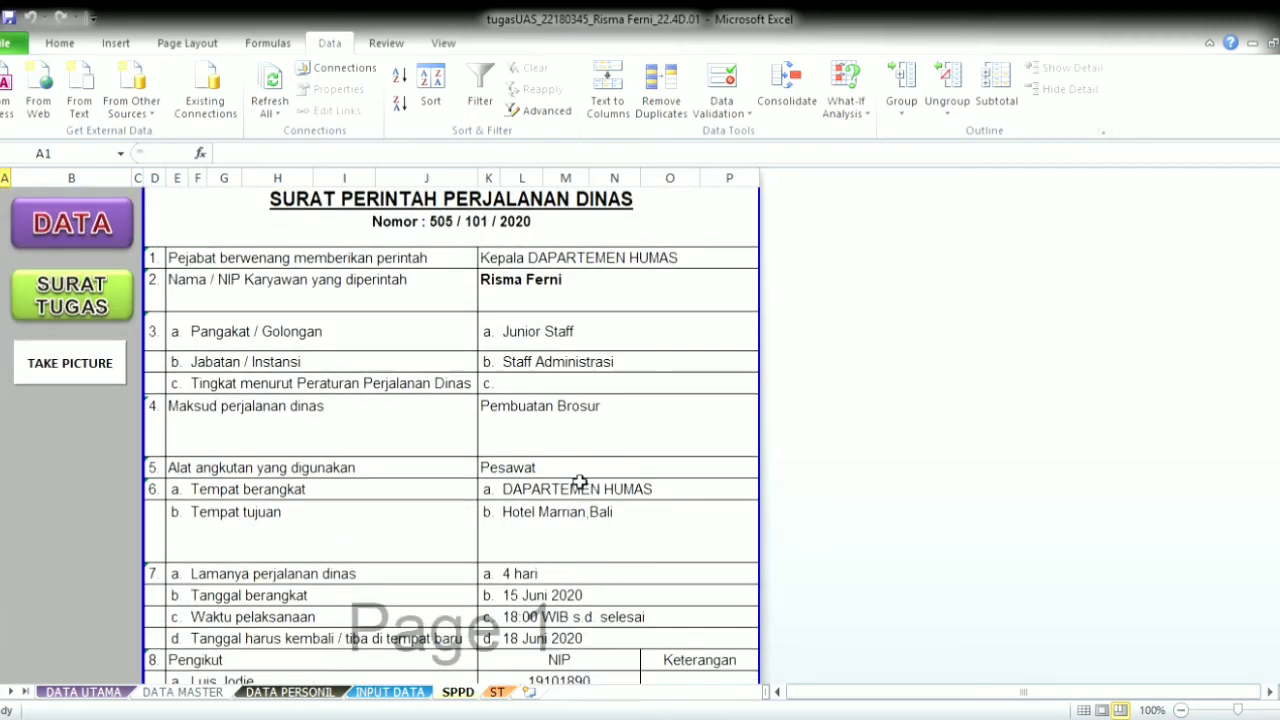